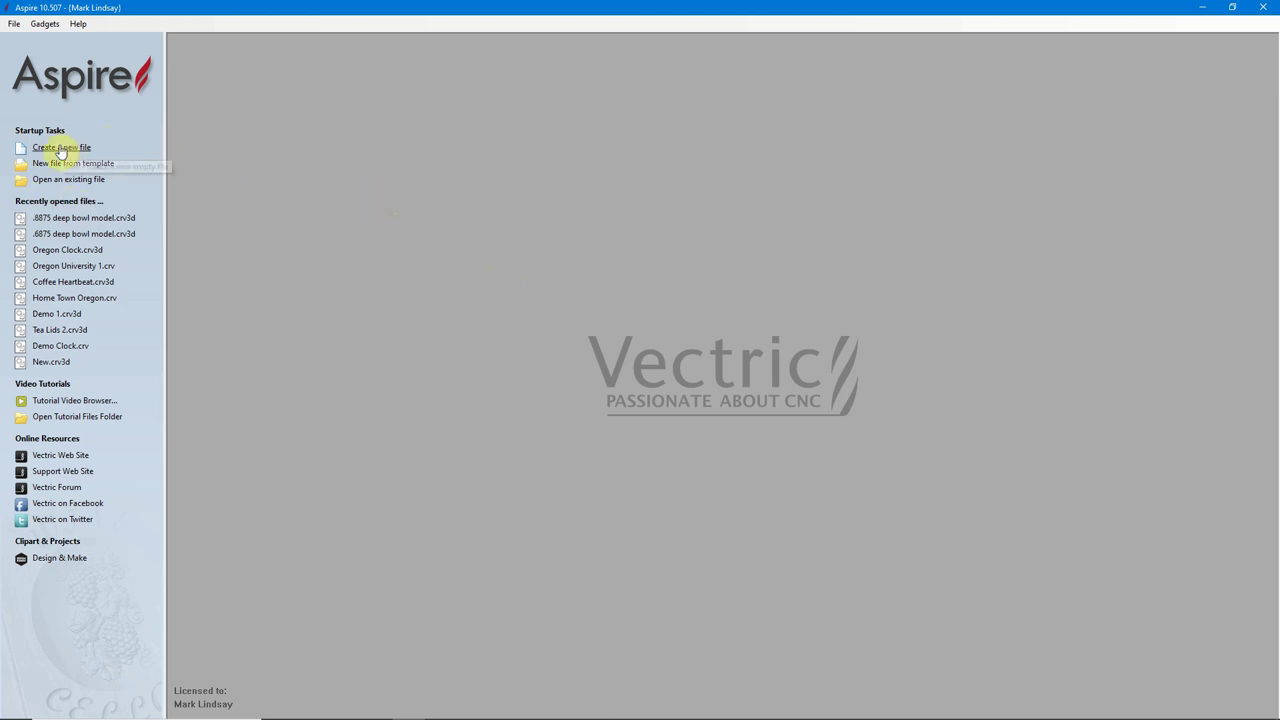
- Create a new blank single-sided job at the default 12 × 12 × 0.75 inch size
click(105, 148)
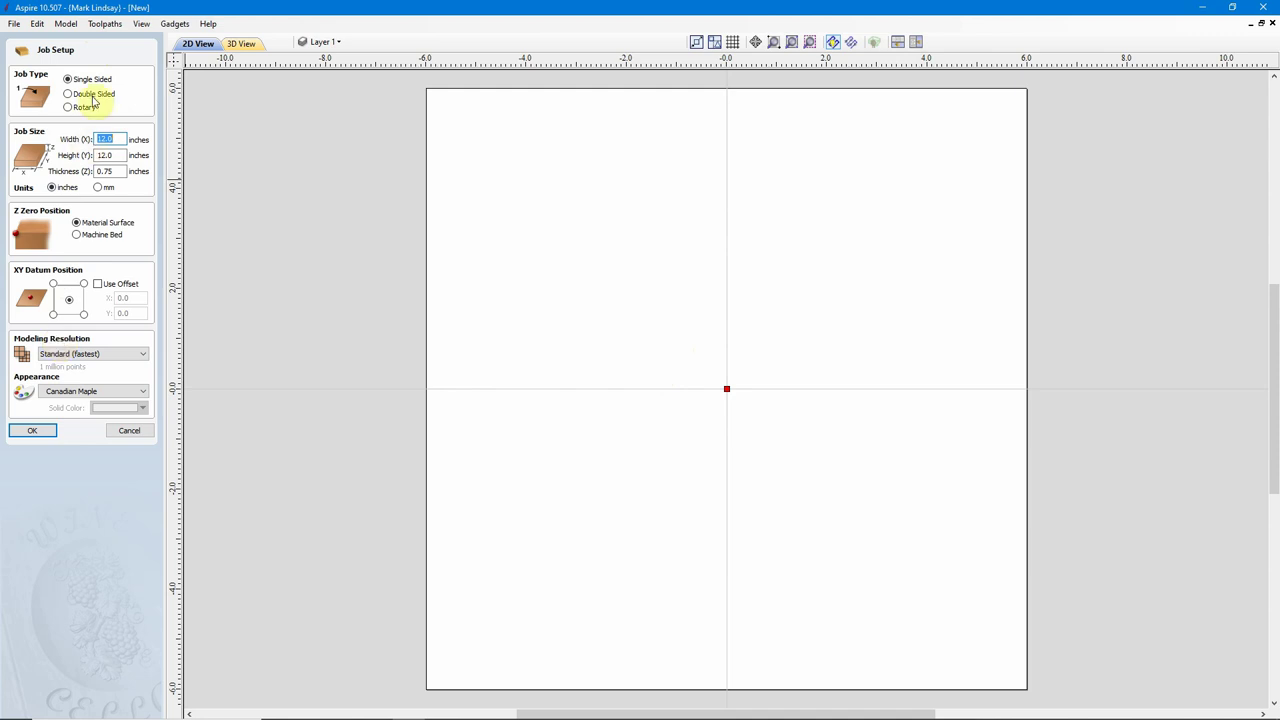
click(30, 432)
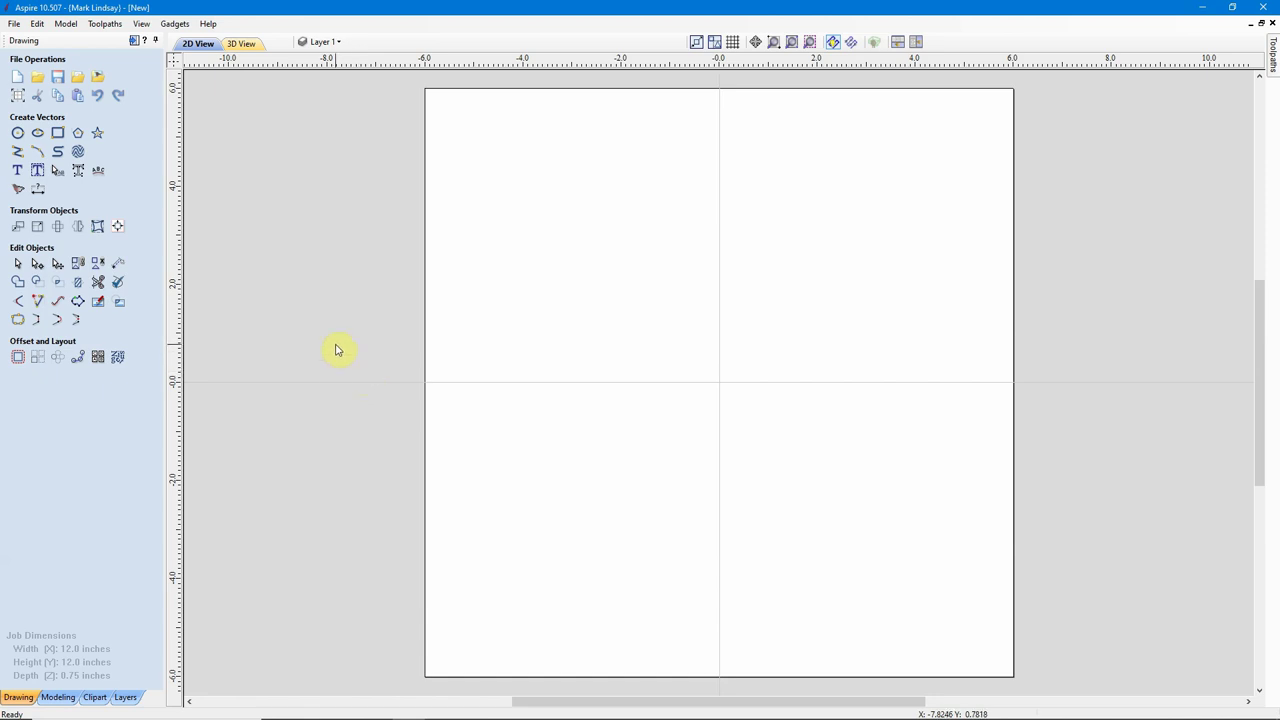
- Unpin the Drawing panel and open the Tool Database from the Toolpaths panel, showing Imperial Tools
click(107, 24)
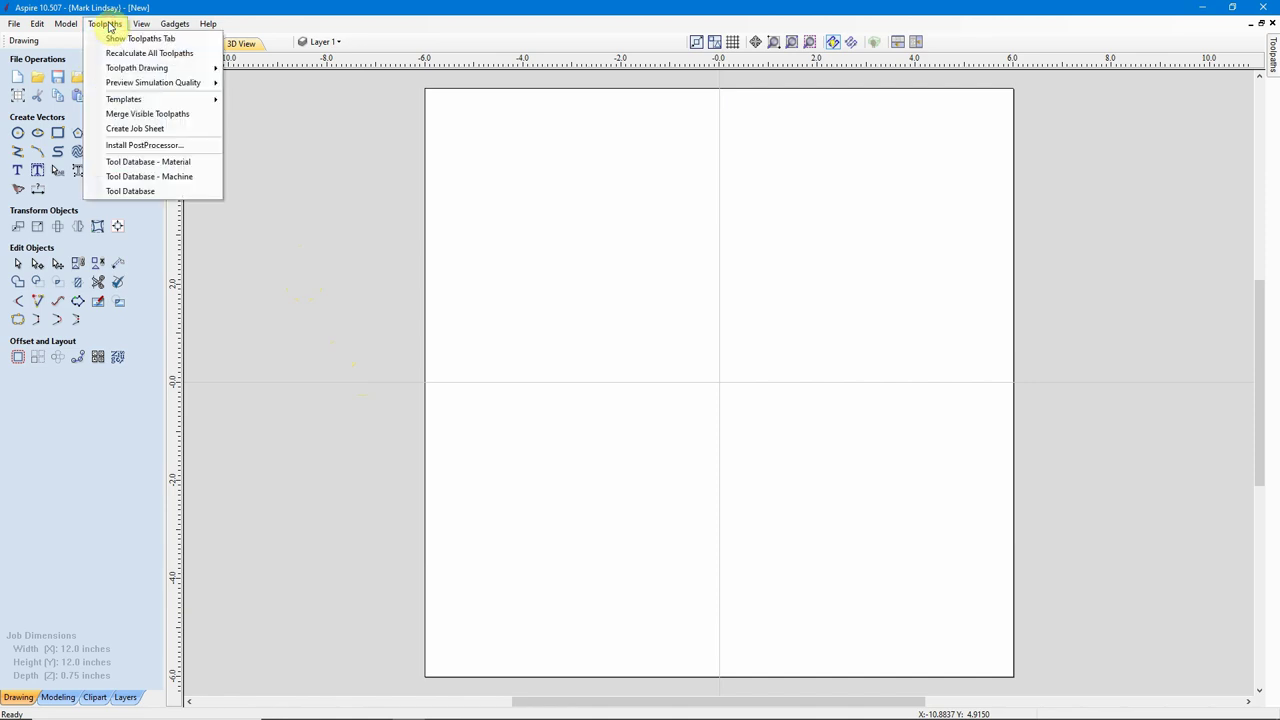
click(151, 195)
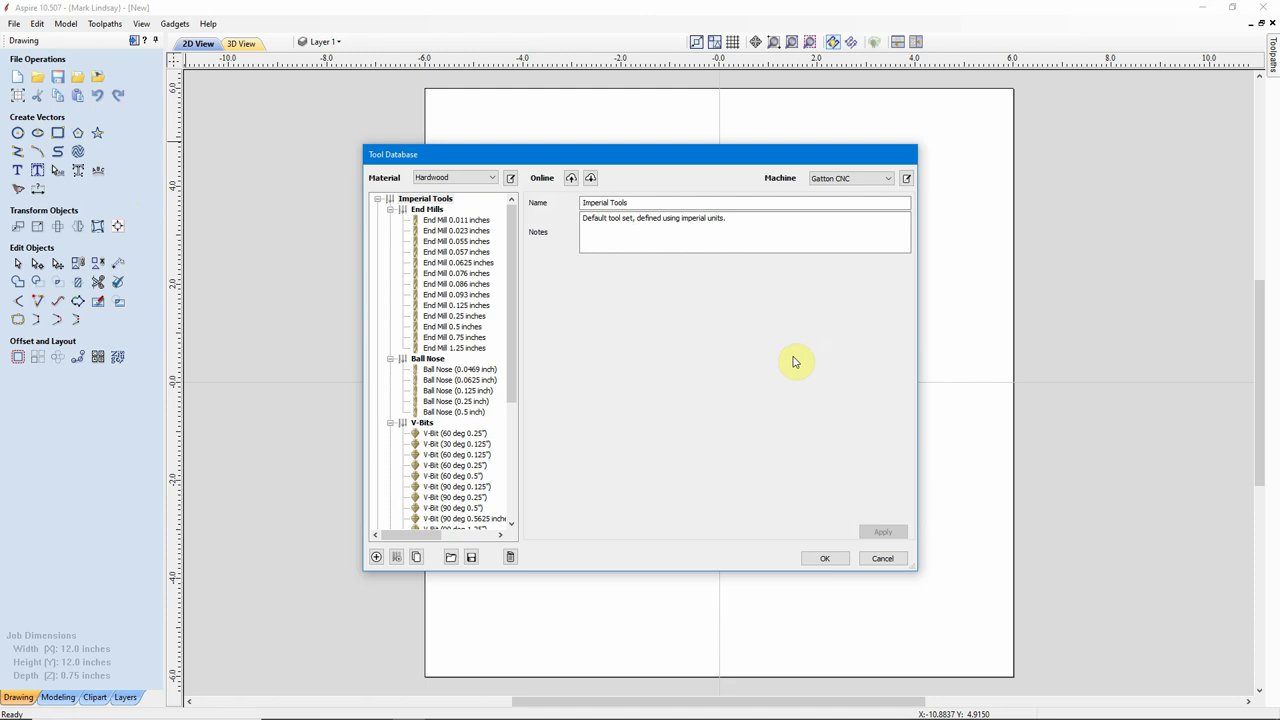
click(885, 558)
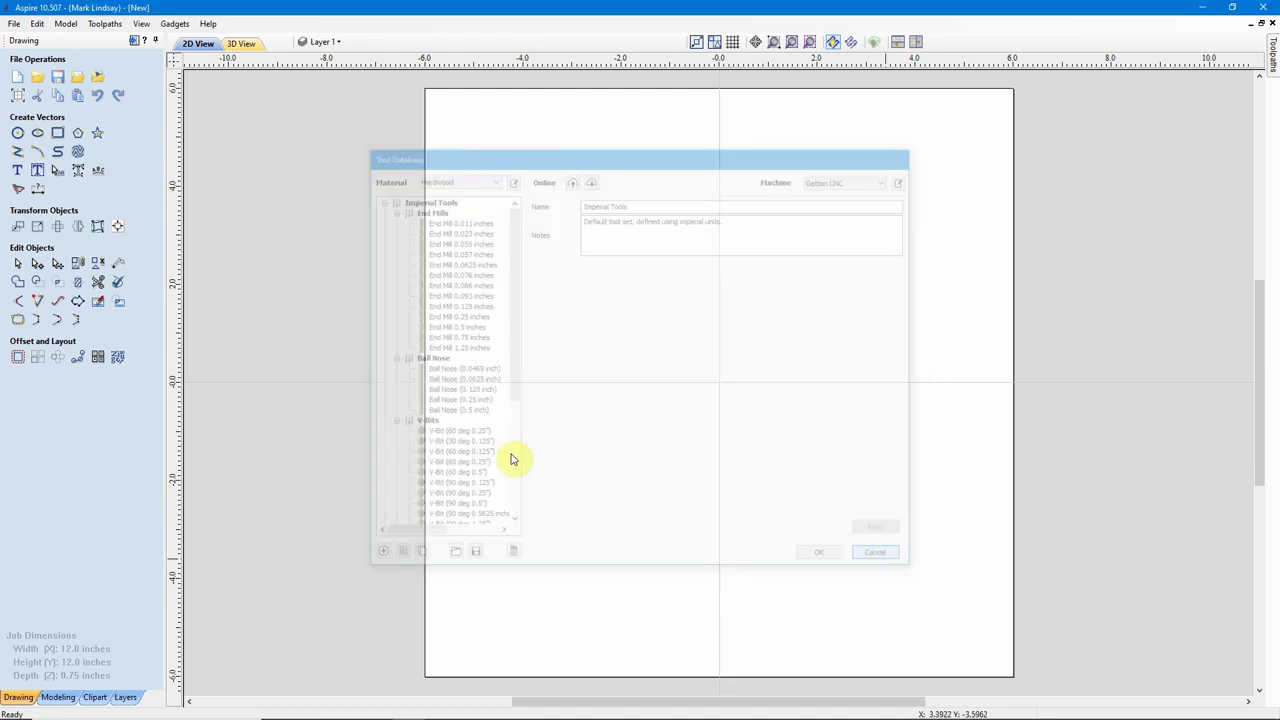
click(135, 41)
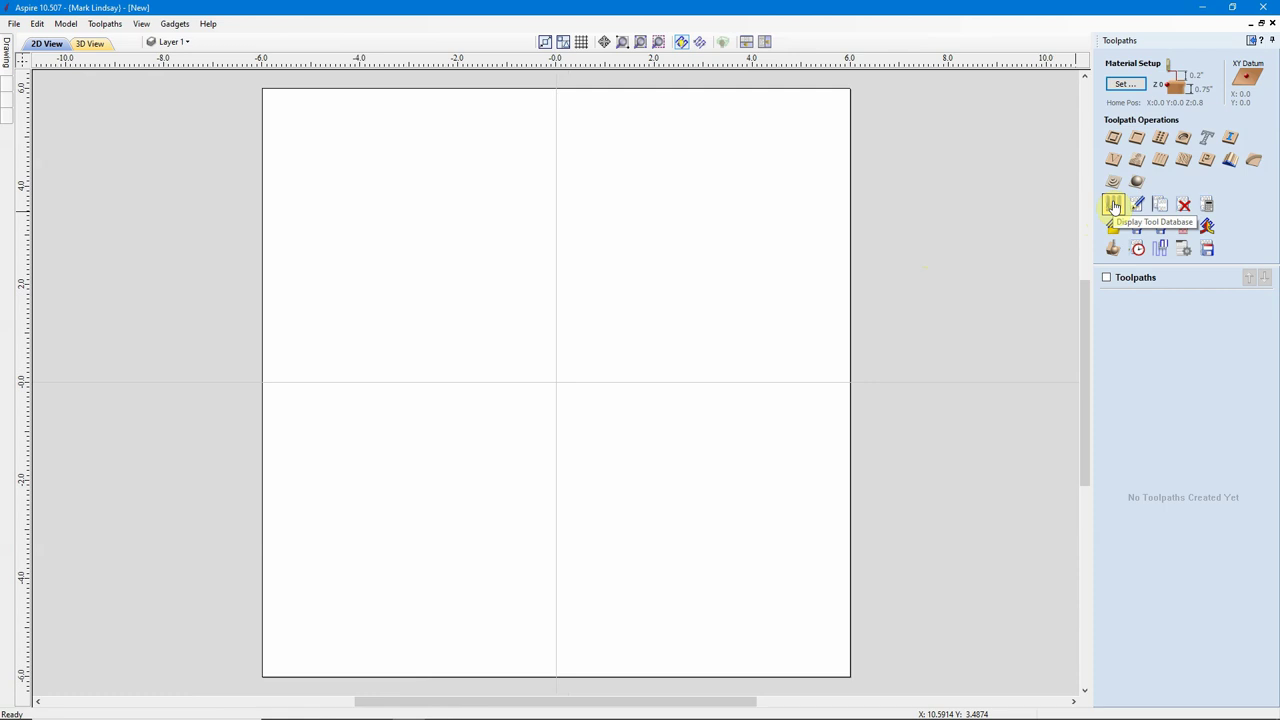
click(1114, 206)
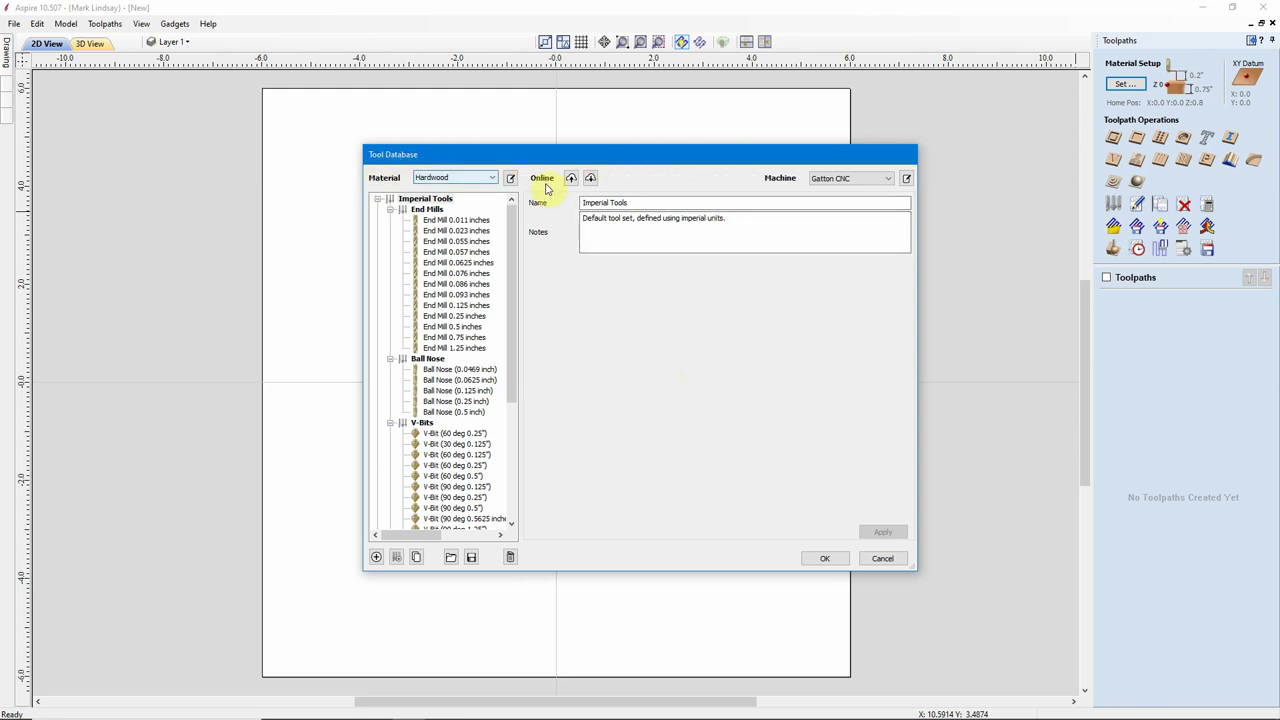
click(852, 180)
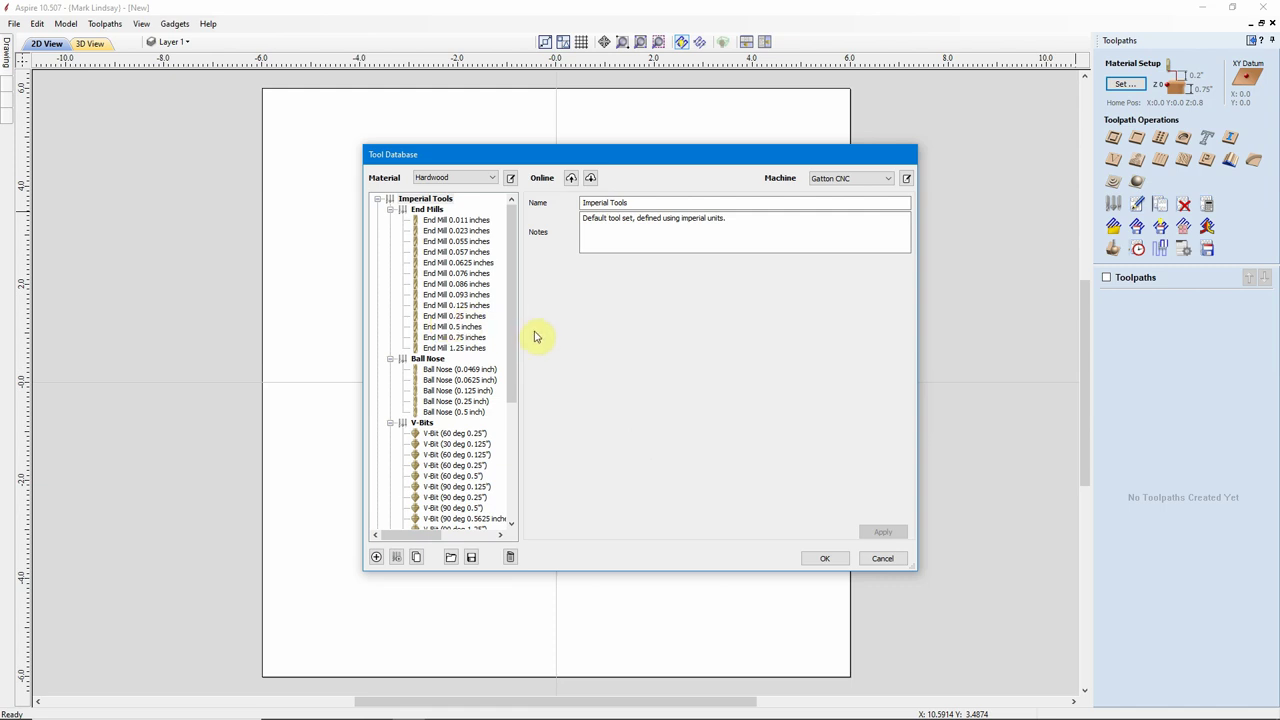
drag(508, 305, 529, 480)
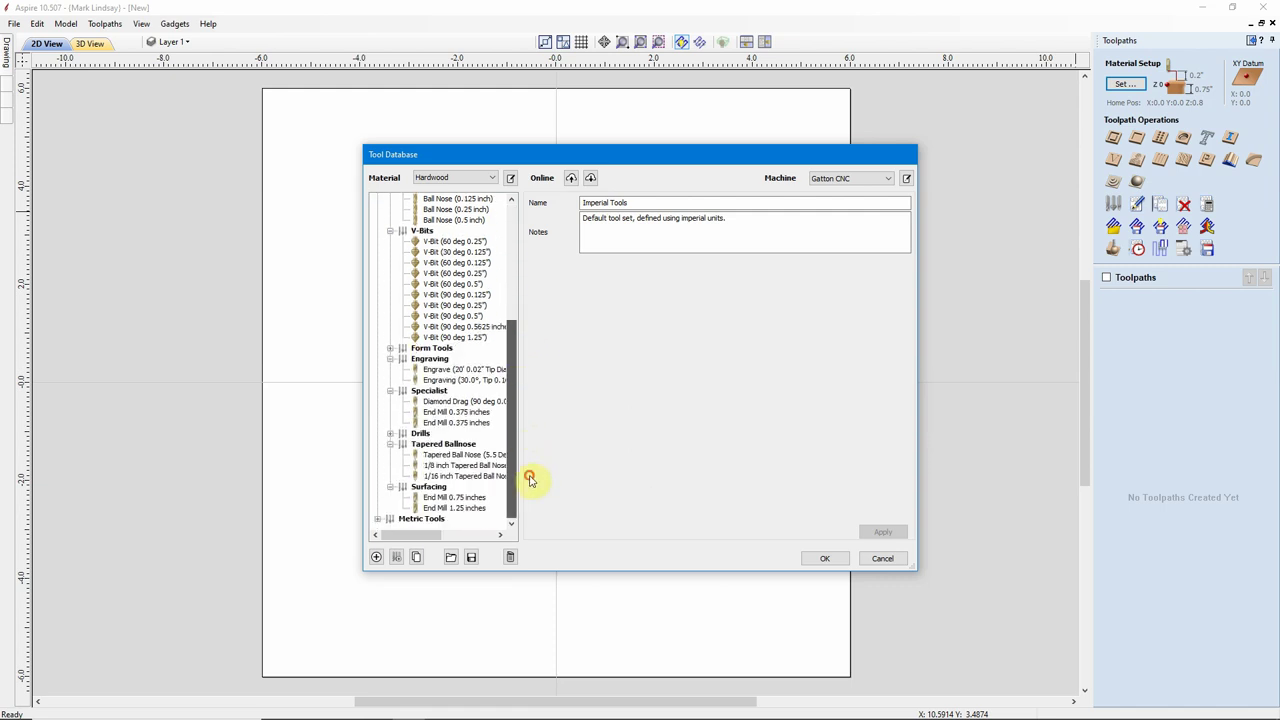
click(377, 520)
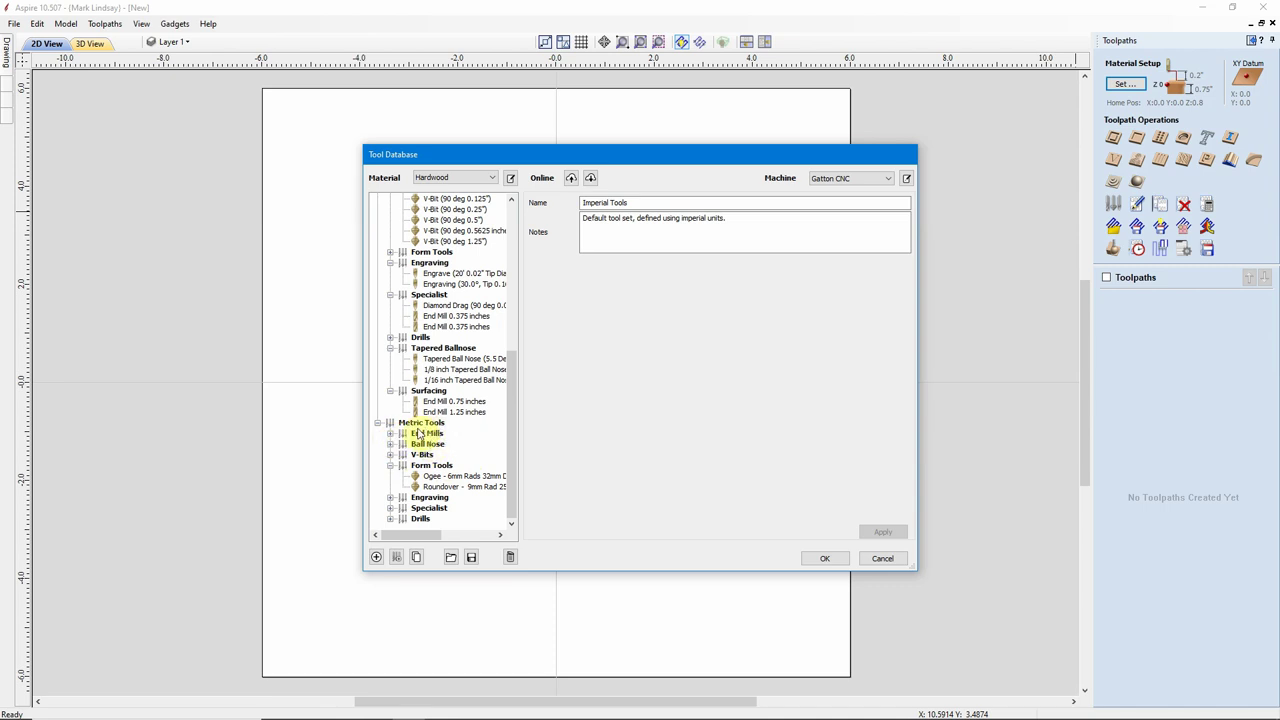
click(379, 424)
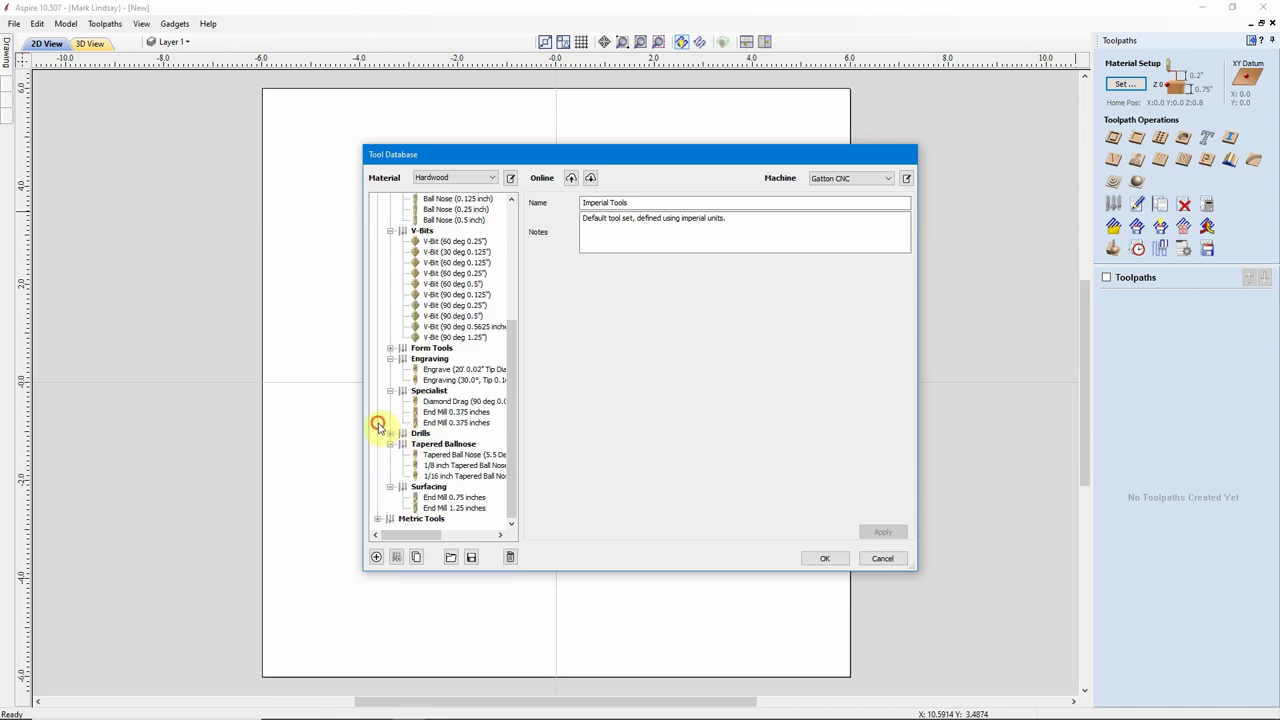
scroll(486, 514, up, 10)
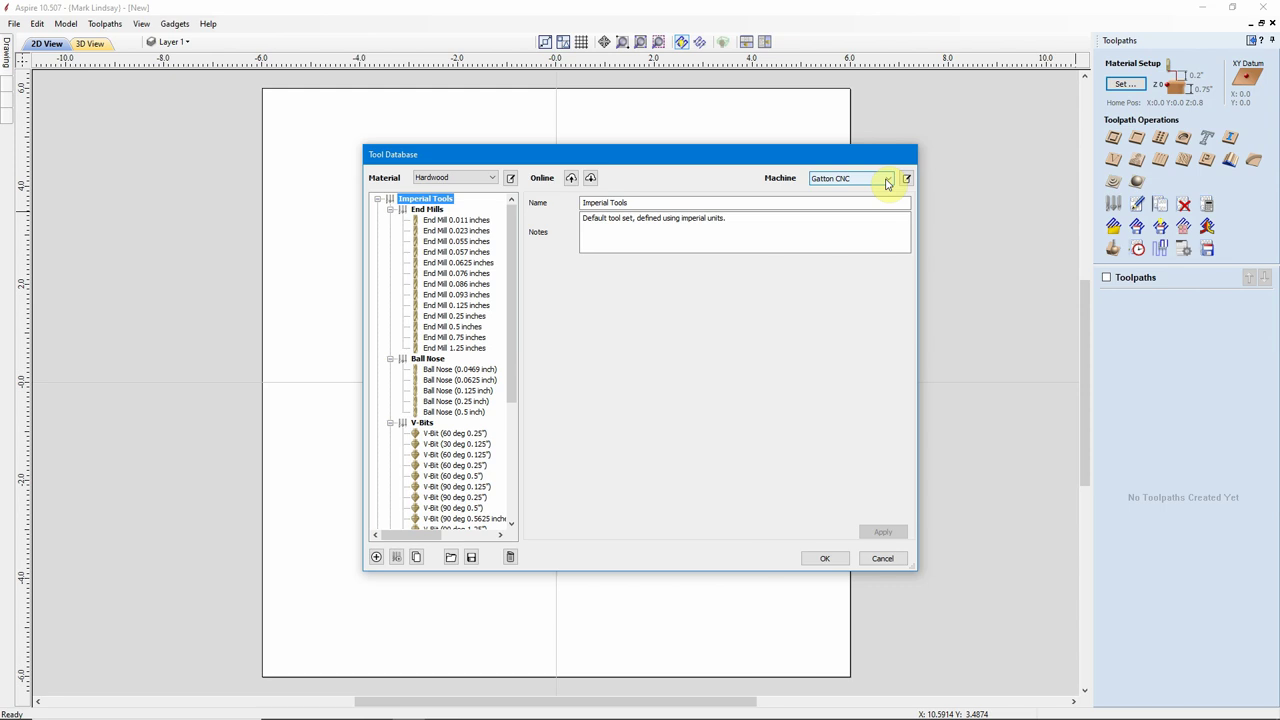
click(888, 181)
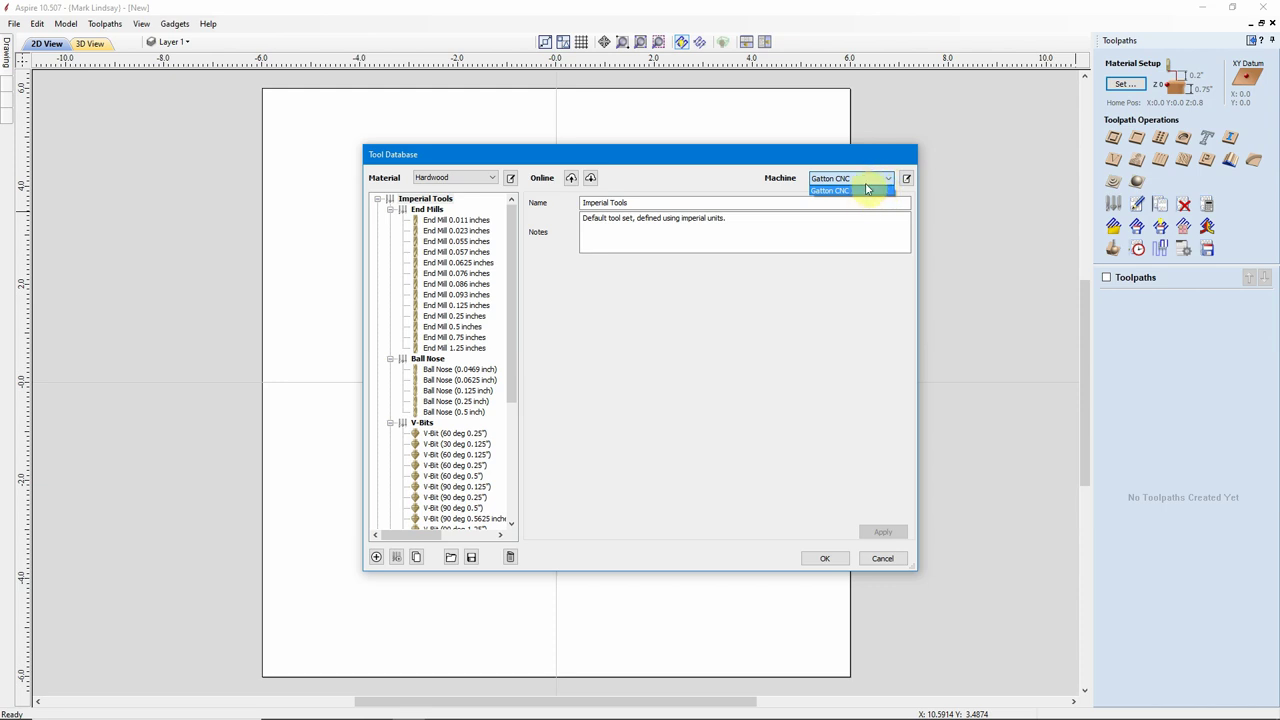
click(815, 352)
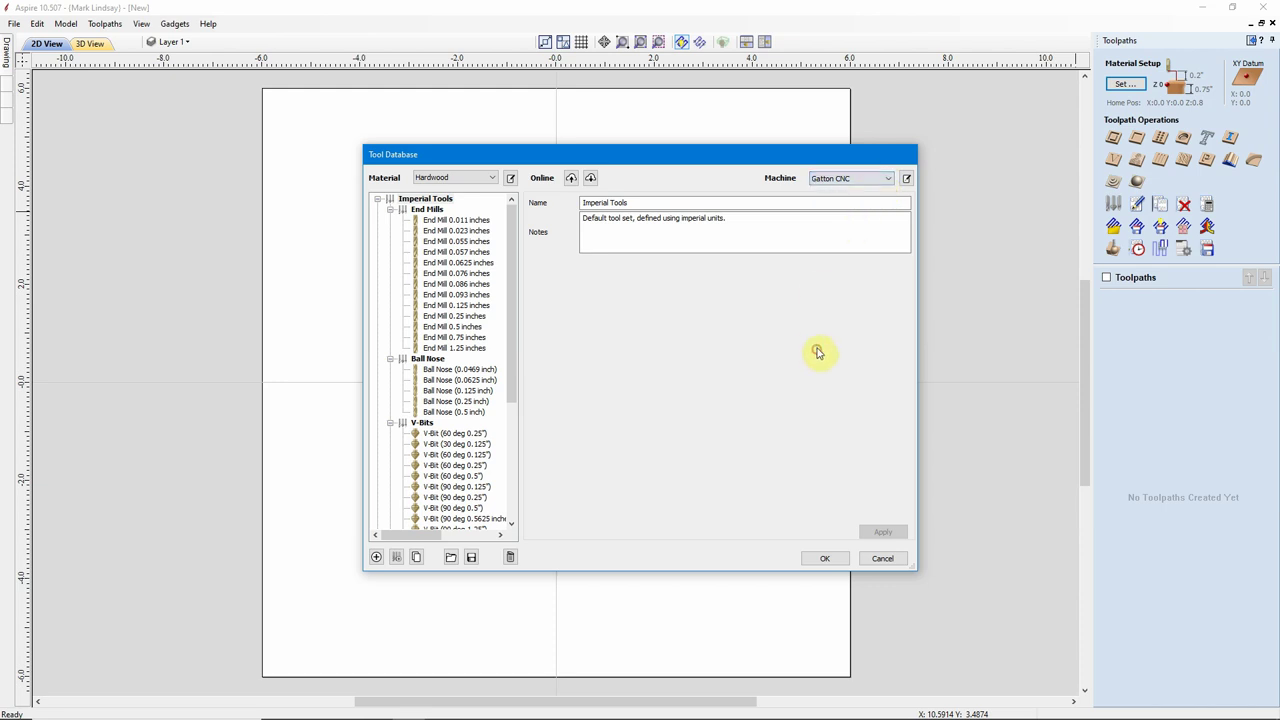
click(906, 181)
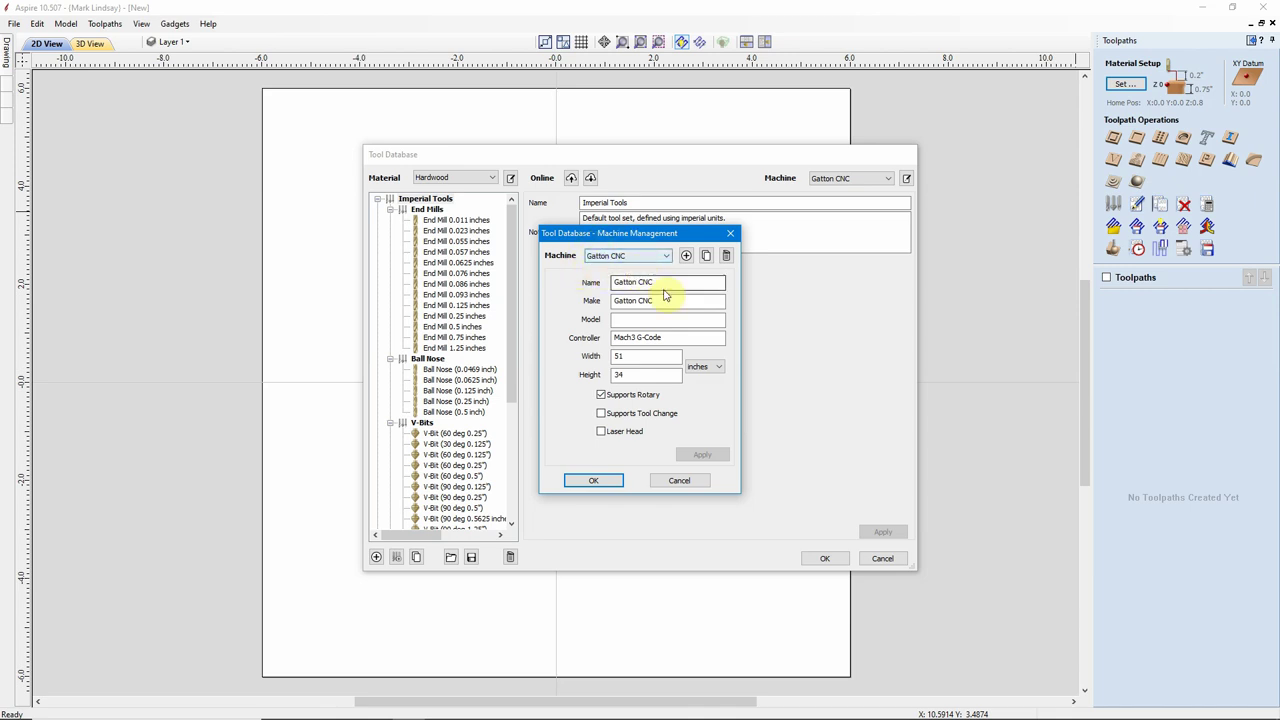
drag(652, 282, 598, 282)
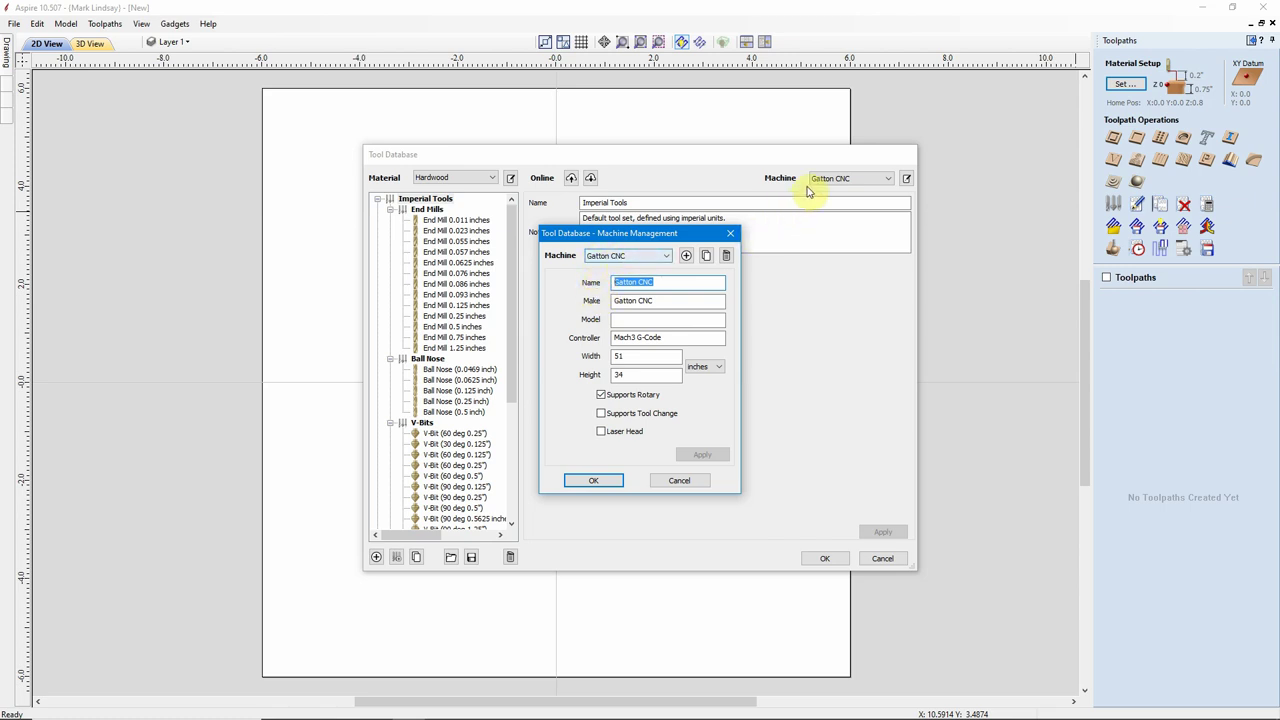
click(668, 300)
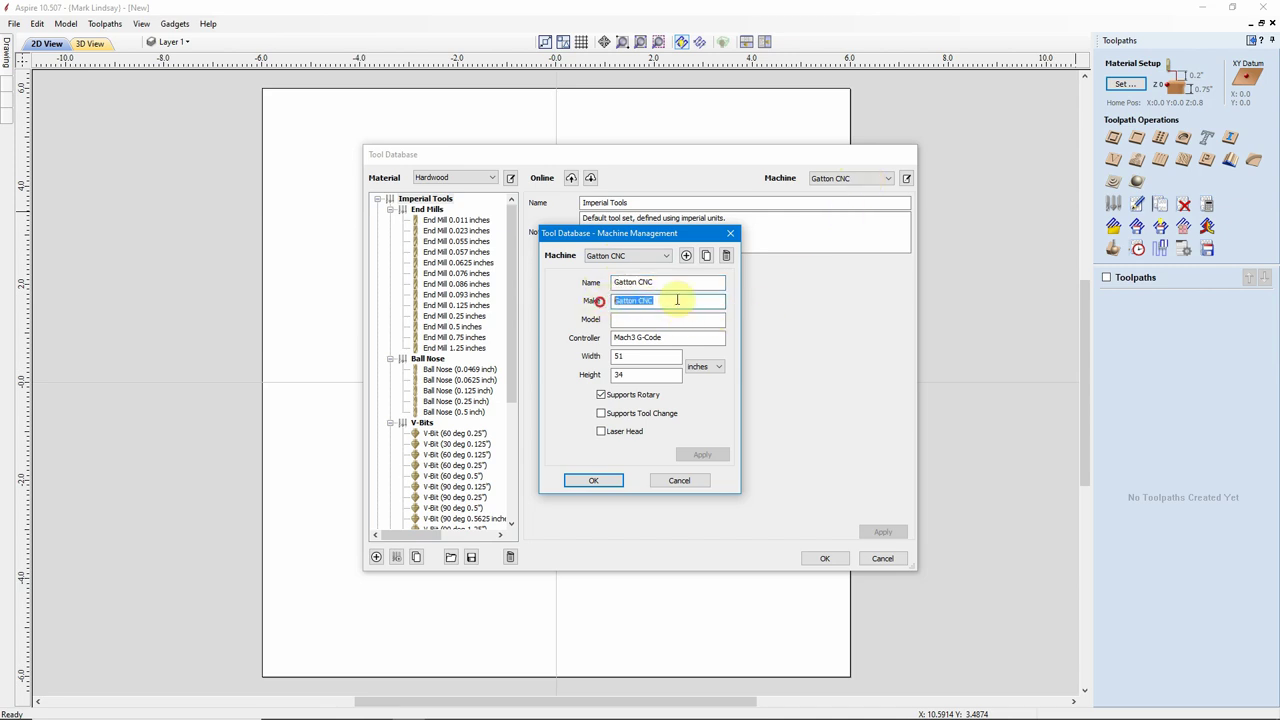
click(651, 318)
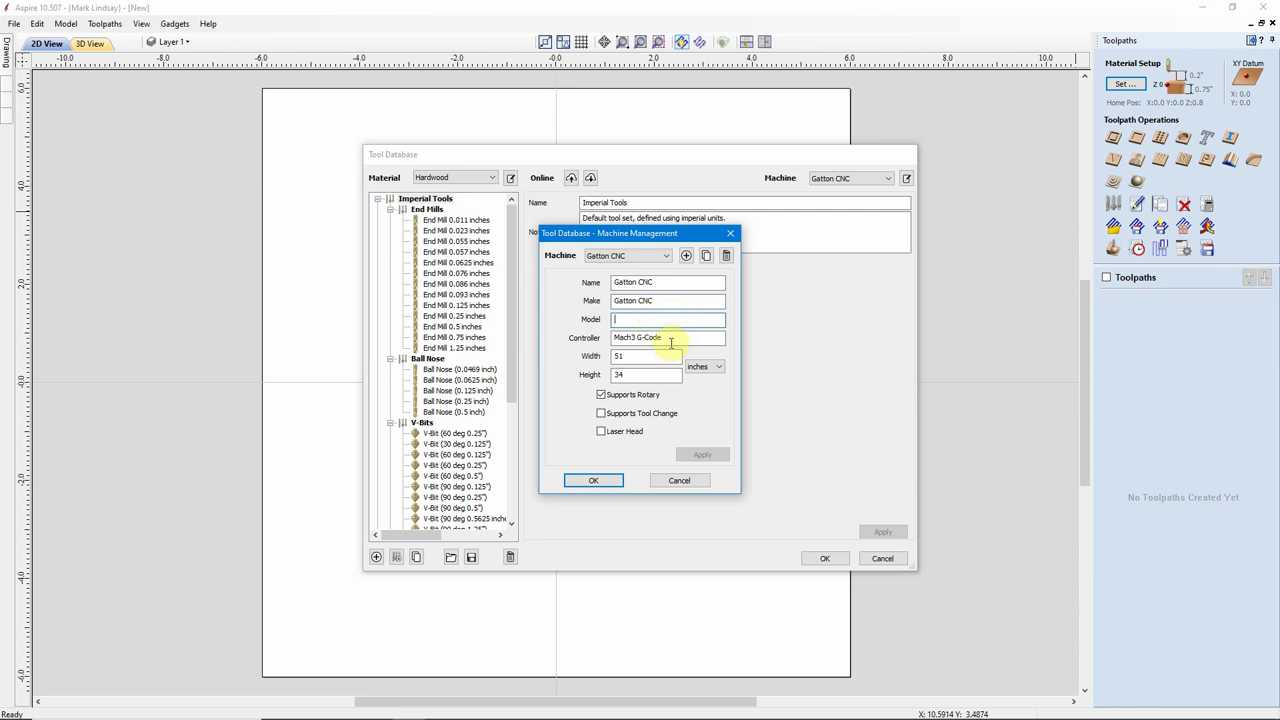
drag(634, 337, 612, 338)
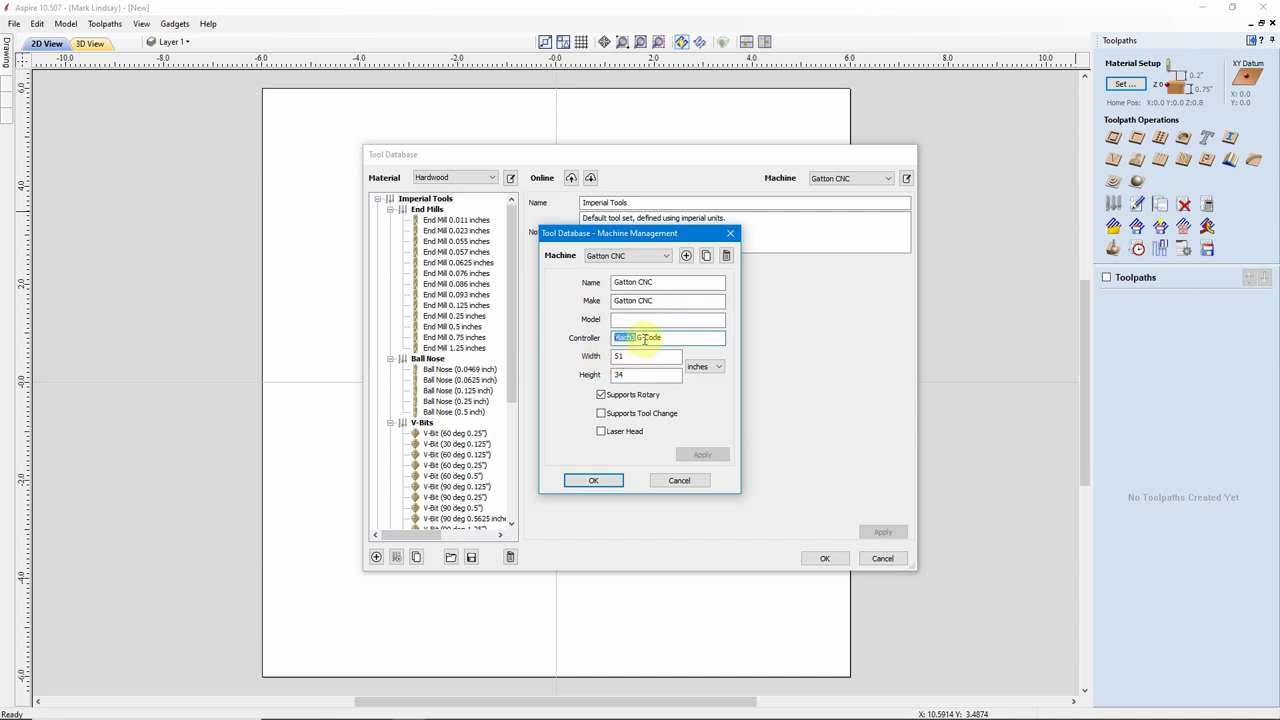
drag(636, 337, 668, 337)
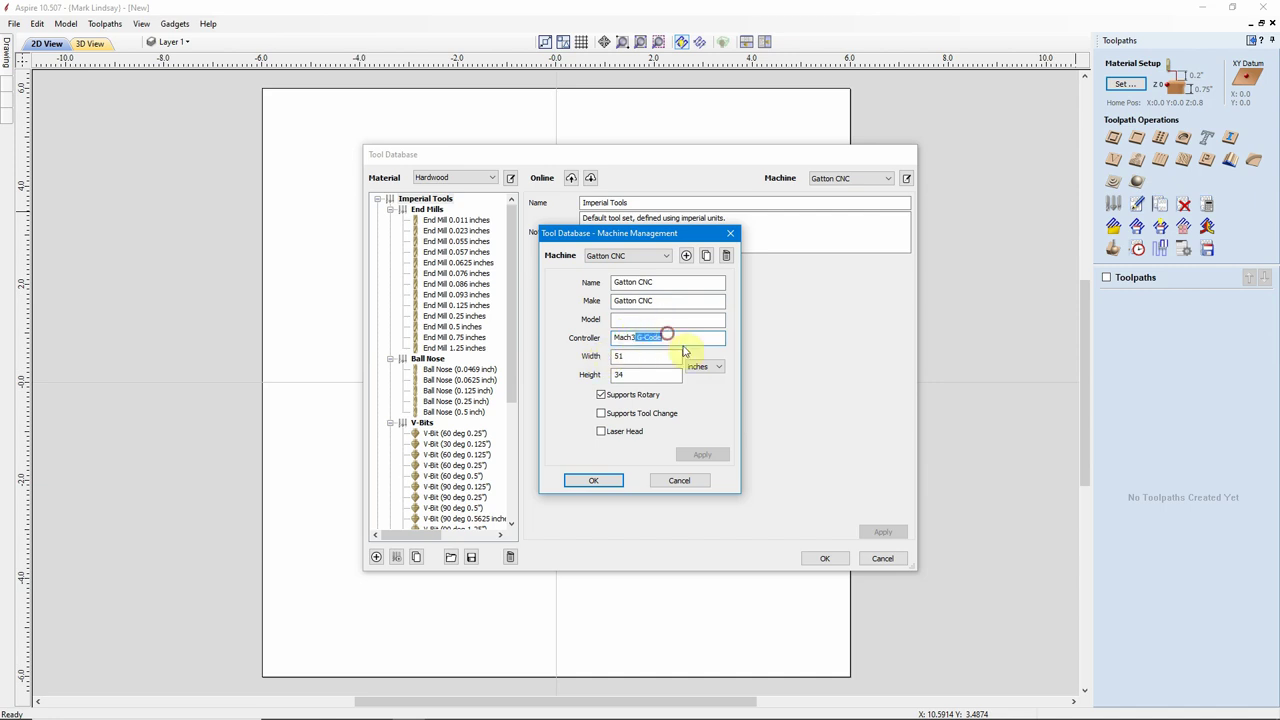
click(669, 337)
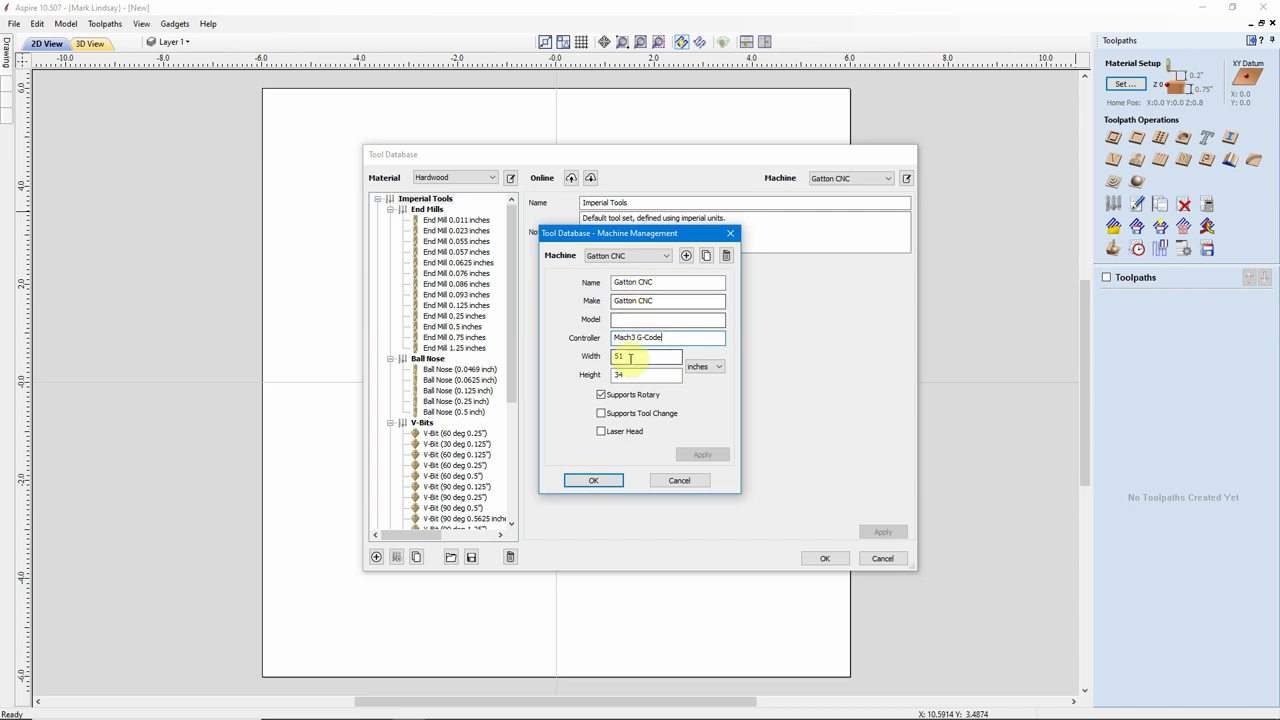
double_click(647, 357)
double_click(638, 375)
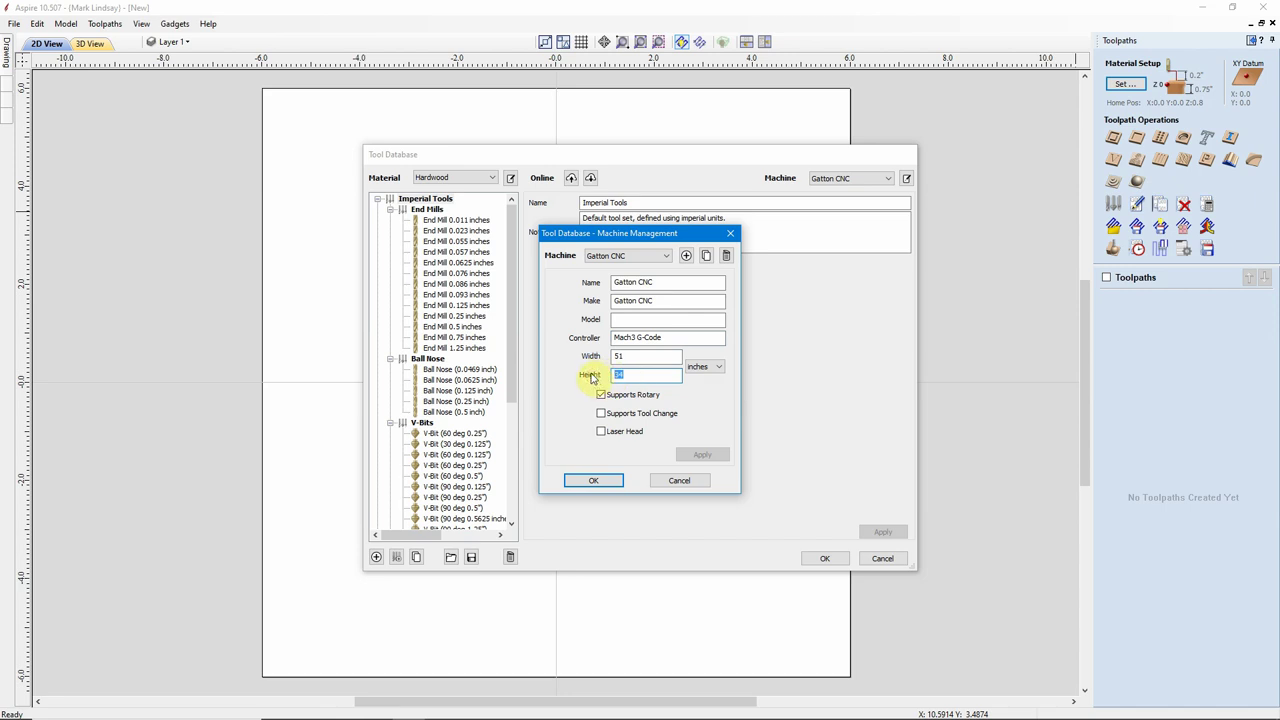
click(601, 394)
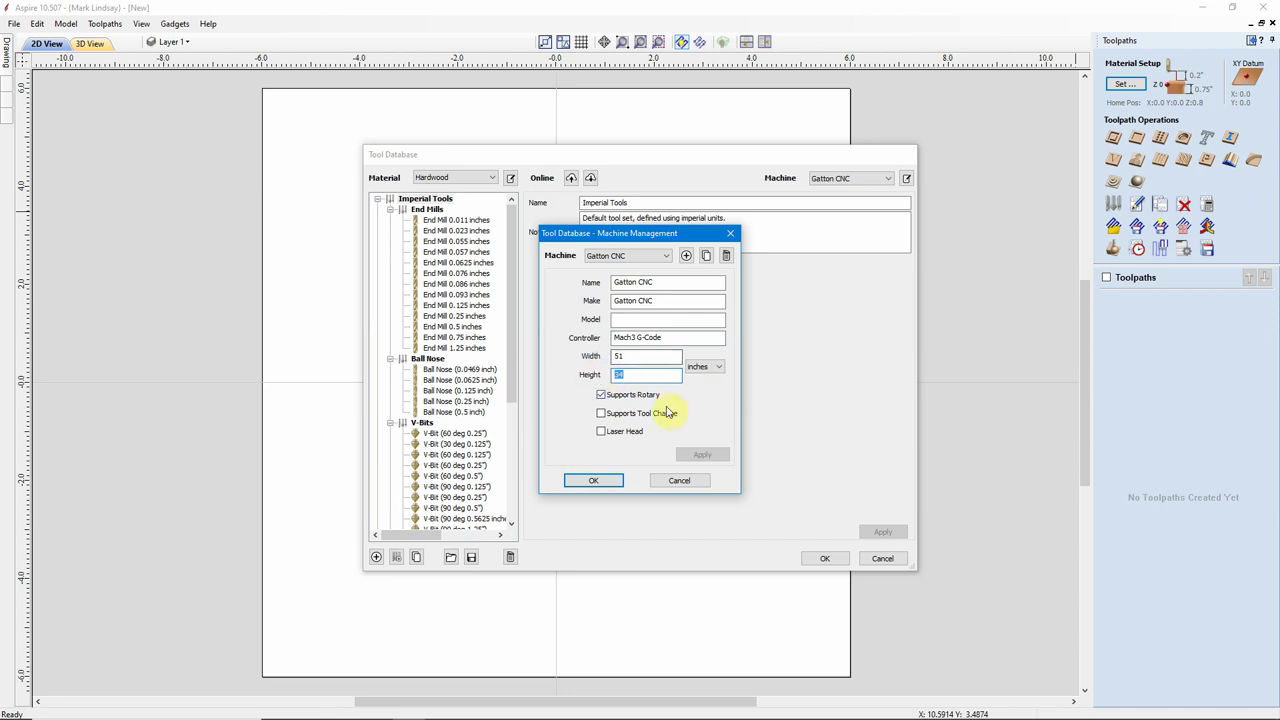
click(601, 395)
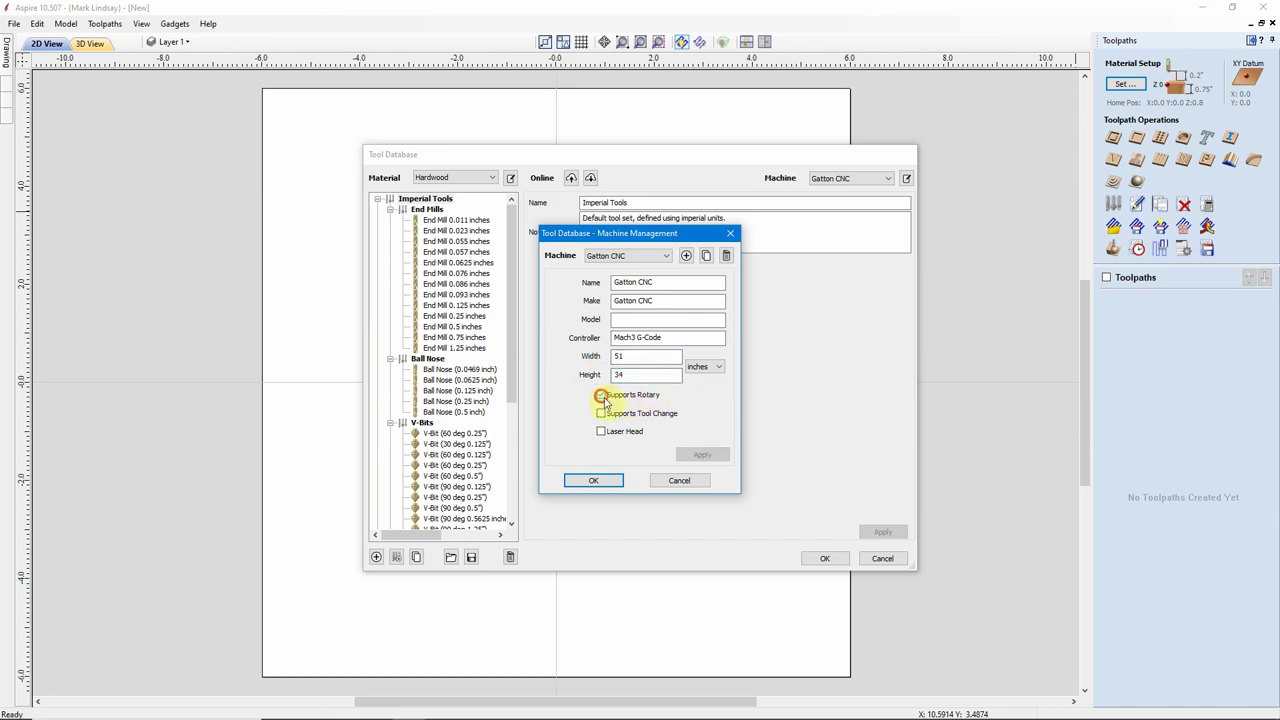
click(686, 257)
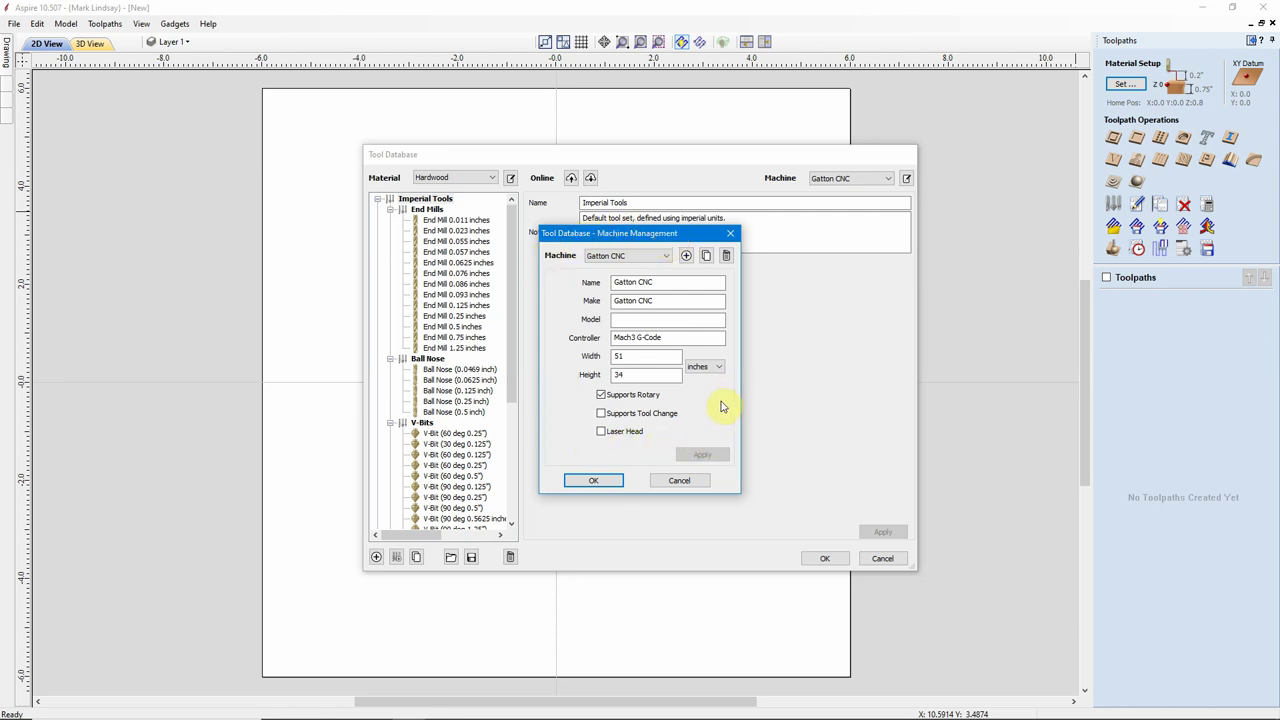
click(655, 282)
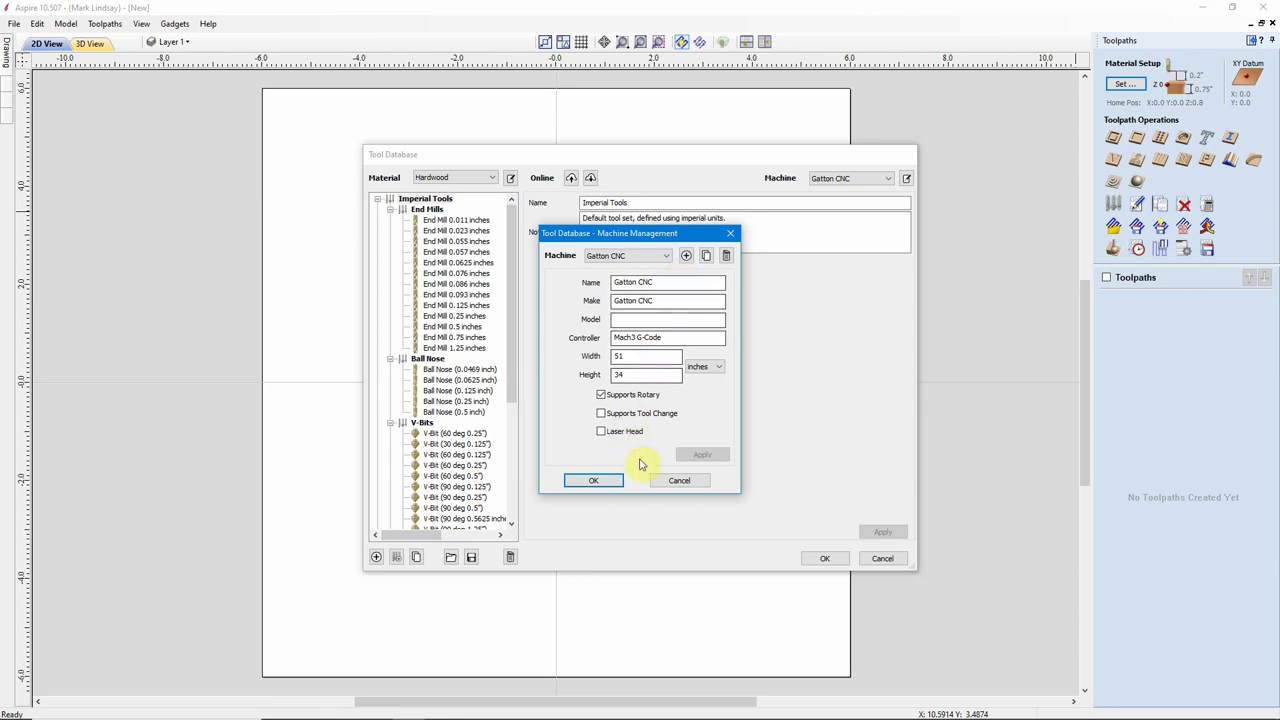
- Cancel the Machine Management dialog without saving changes
click(677, 482)
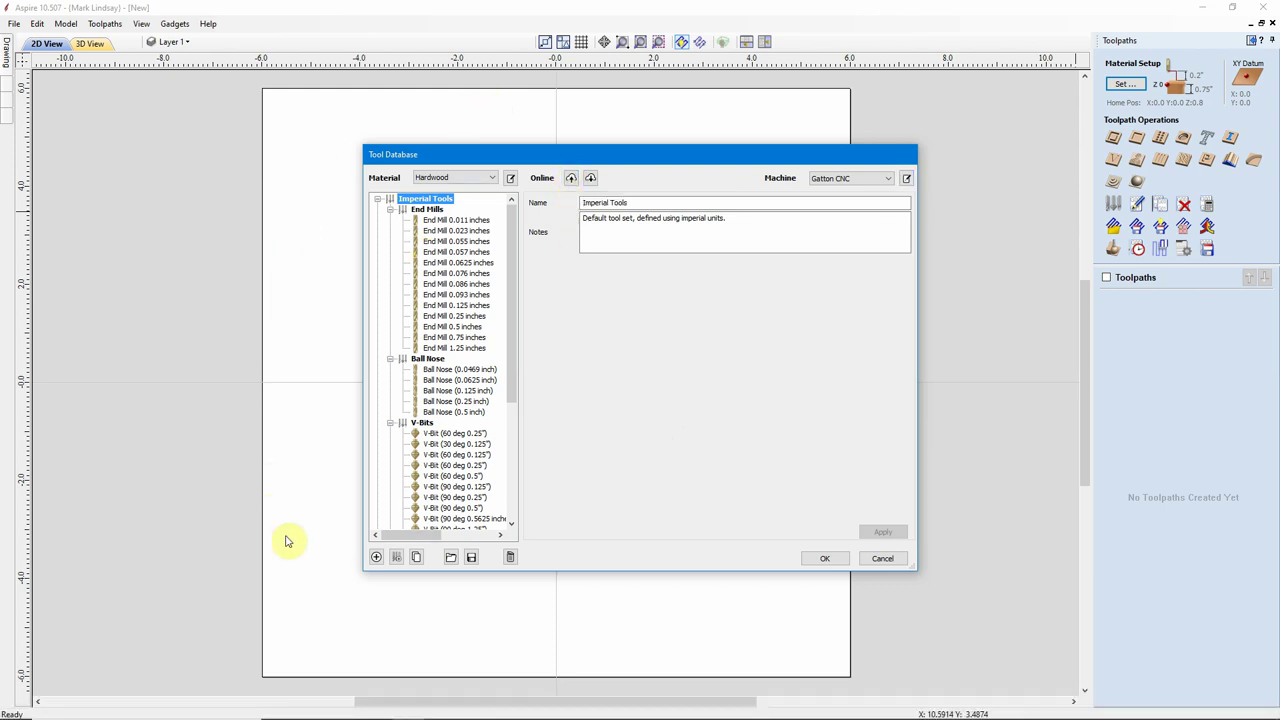
- Sign in to the V&Co account in Chrome, then minimize the browser back to Aspire
mouse_move(318, 714)
click(371, 636)
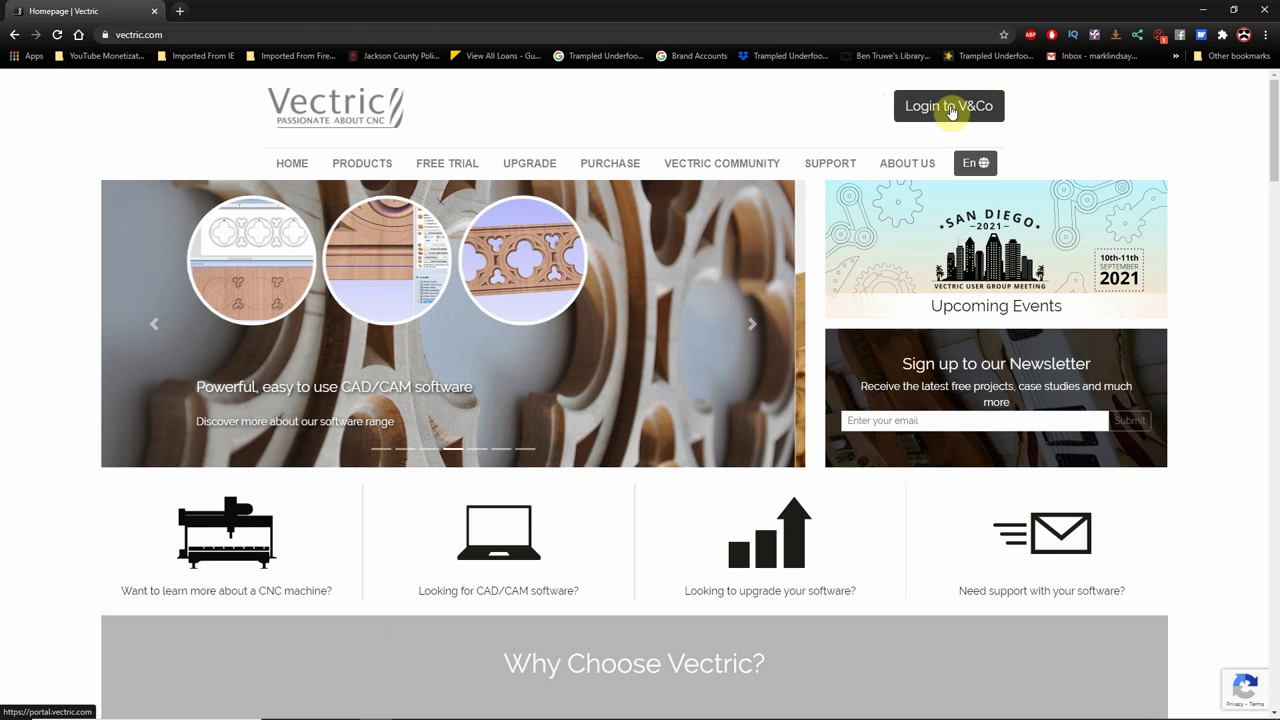
click(951, 110)
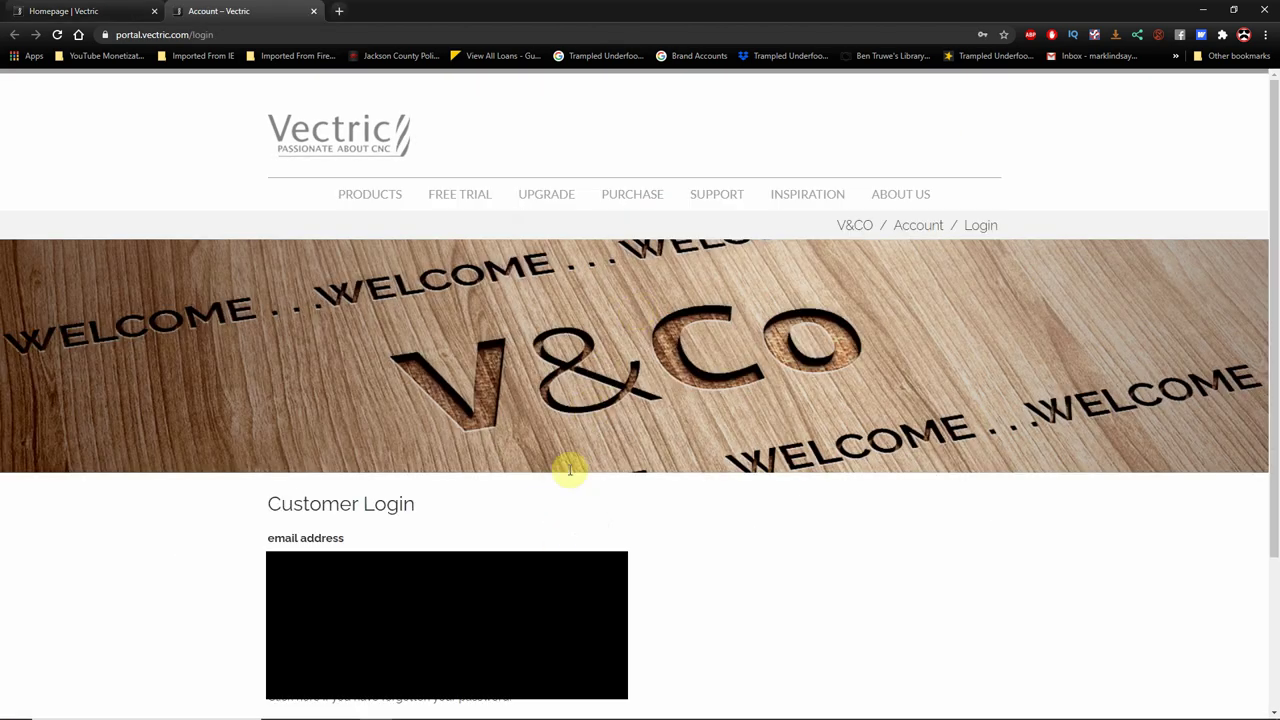
scroll(318, 545, down, 3)
click(320, 543)
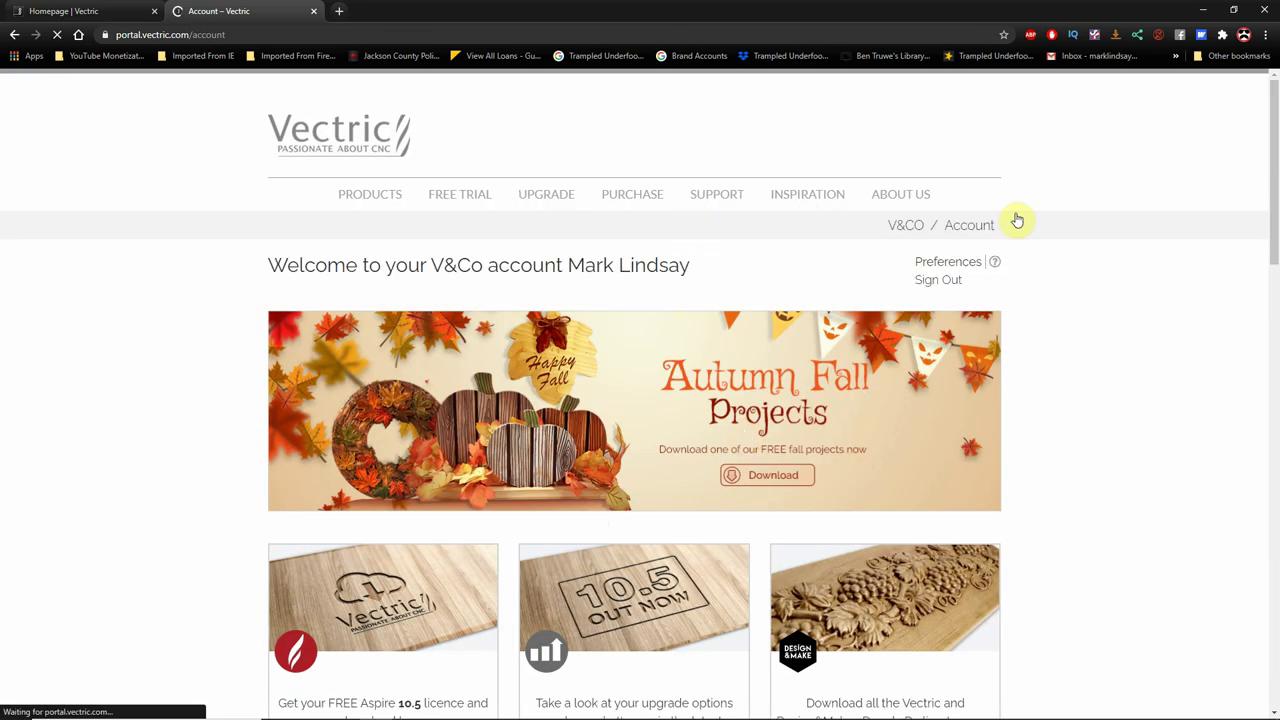
click(1205, 11)
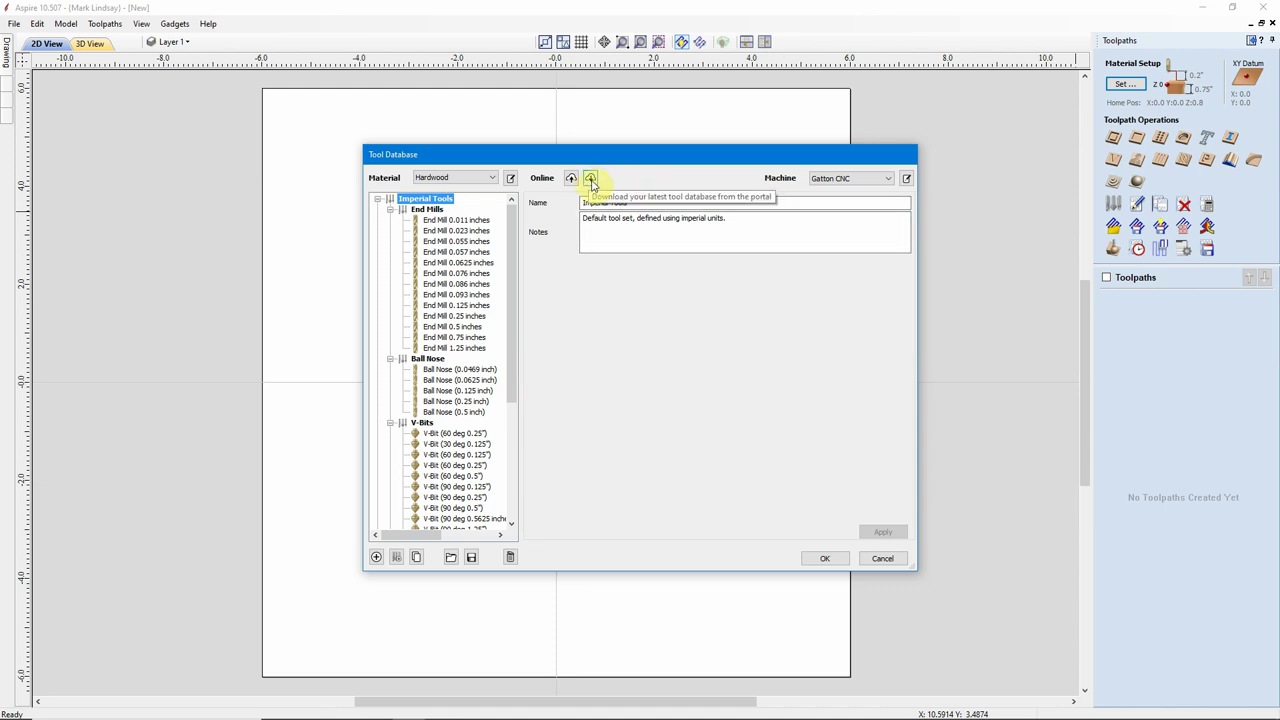
- Download the latest tool database from the V&Co portal with the Online download arrow
click(590, 180)
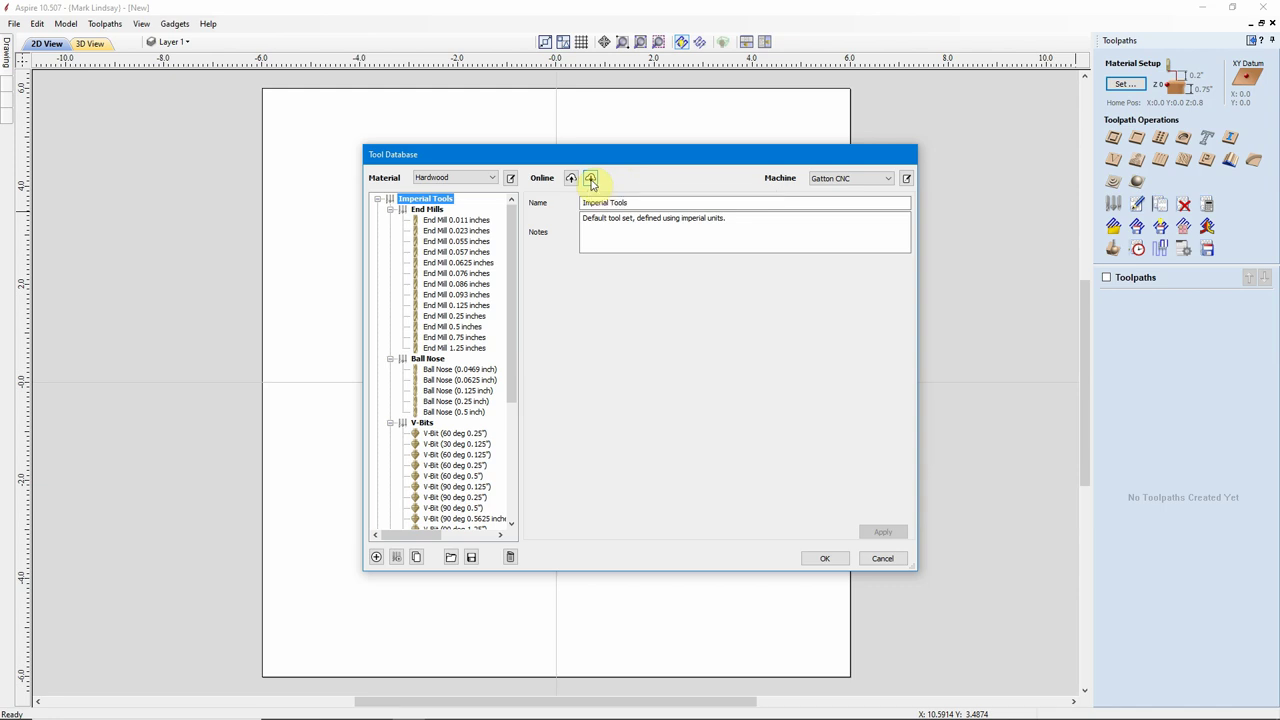
- Close the Tool Database and open Aspire's application data folder from the File menu
click(884, 561)
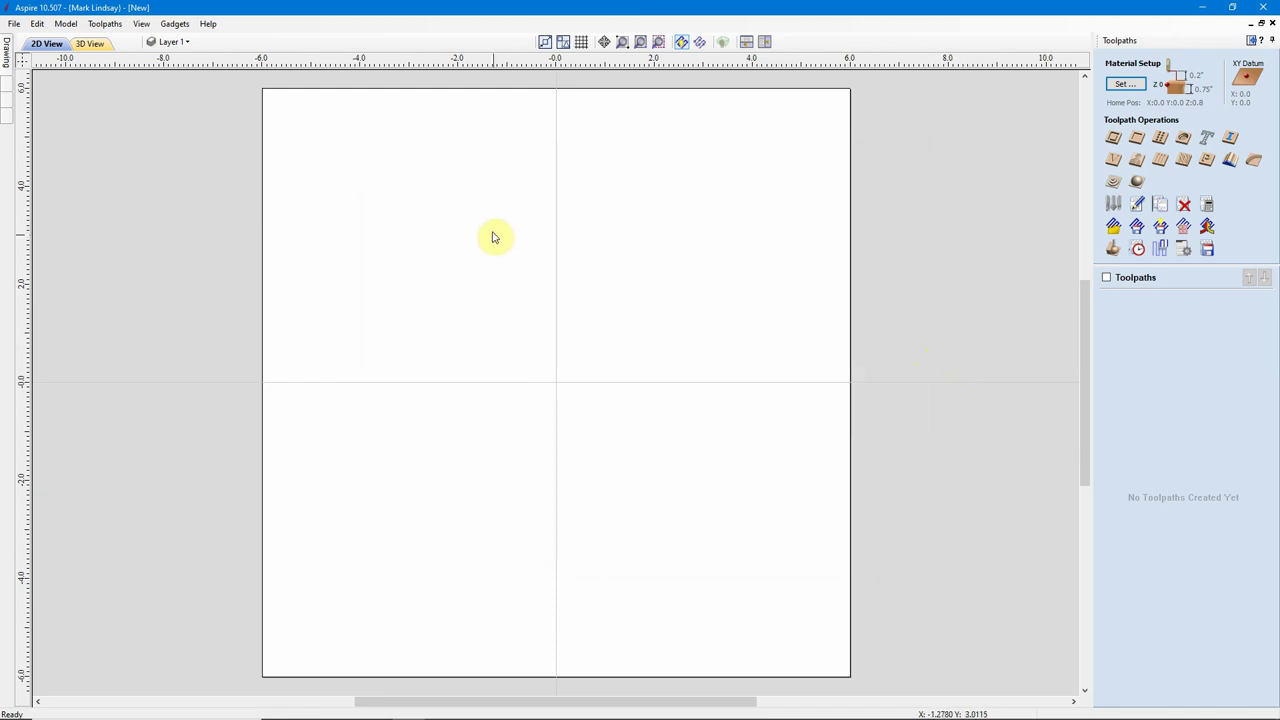
click(12, 24)
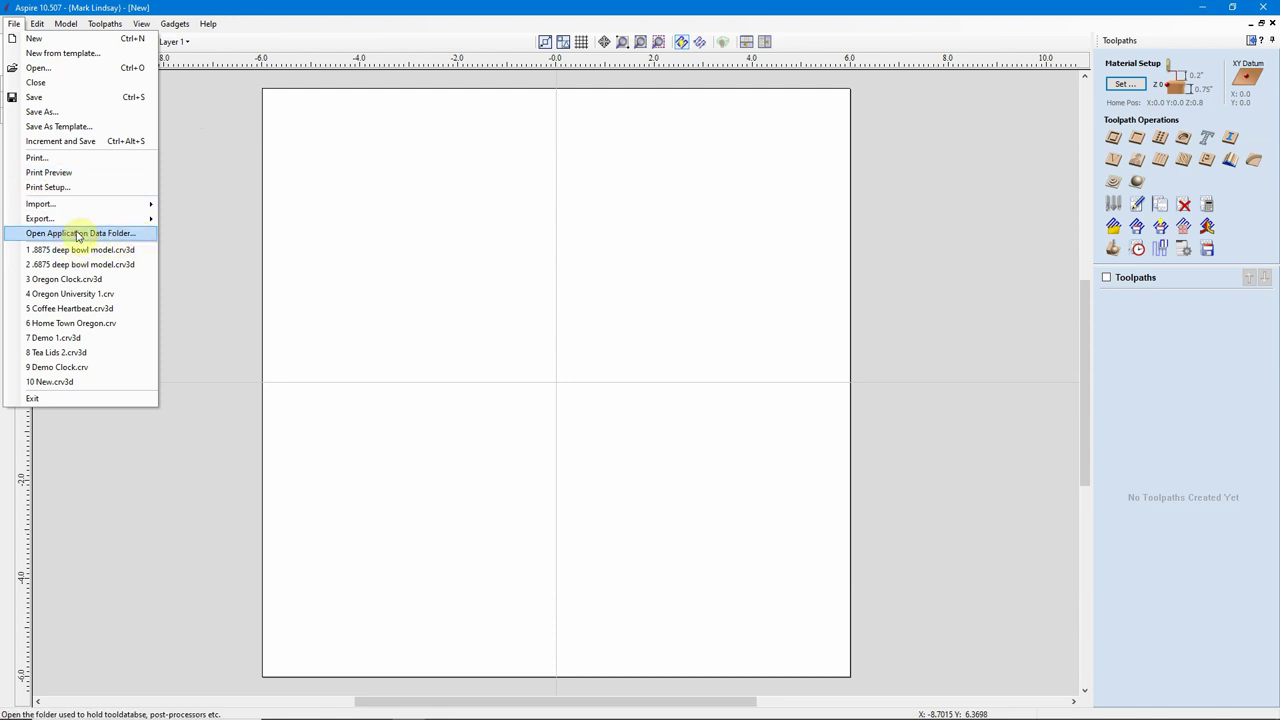
click(76, 234)
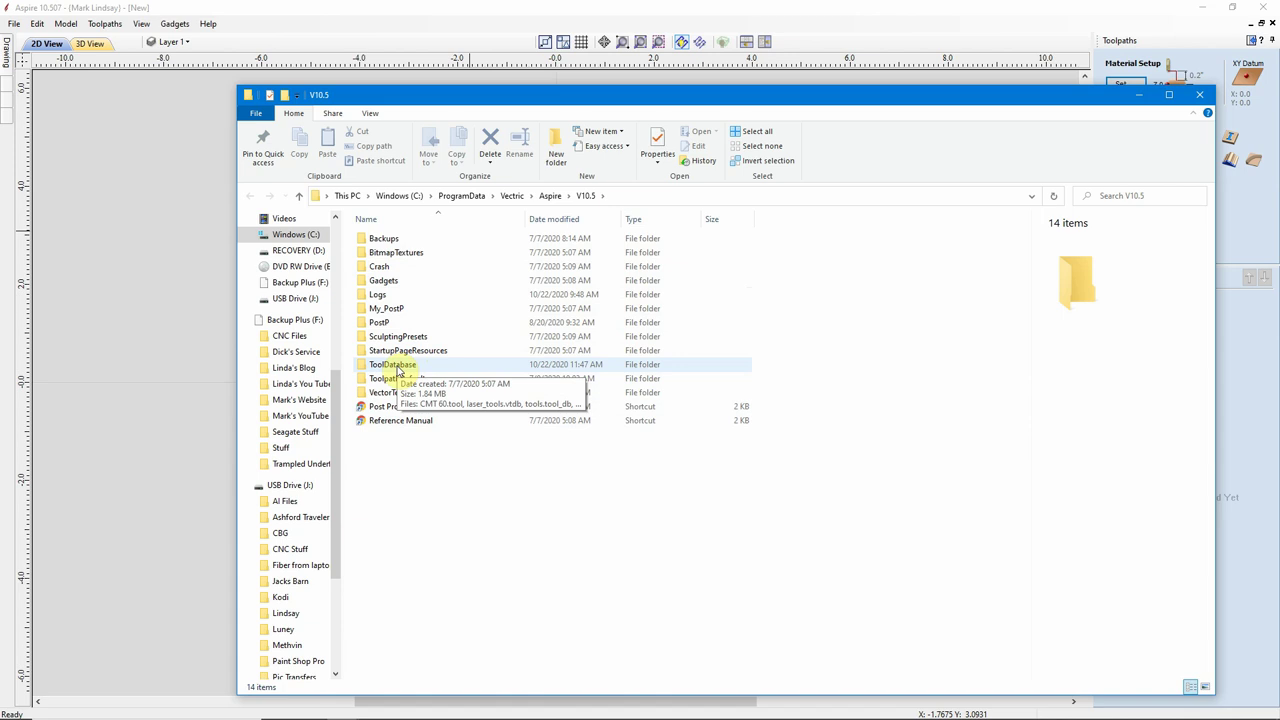
- Enter the ToolDatabase folder and select tools.vtdb (356 KB, modified 10/22/2020 11:12 AM)
double_click(396, 366)
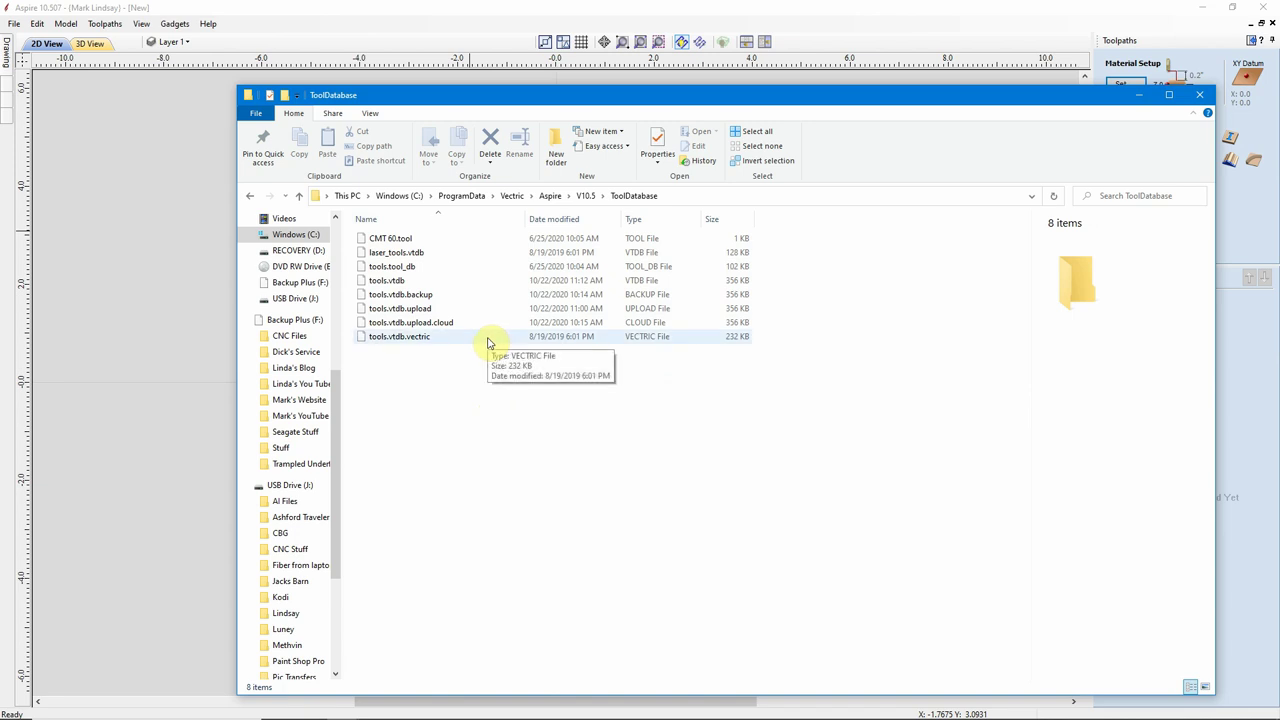
click(418, 282)
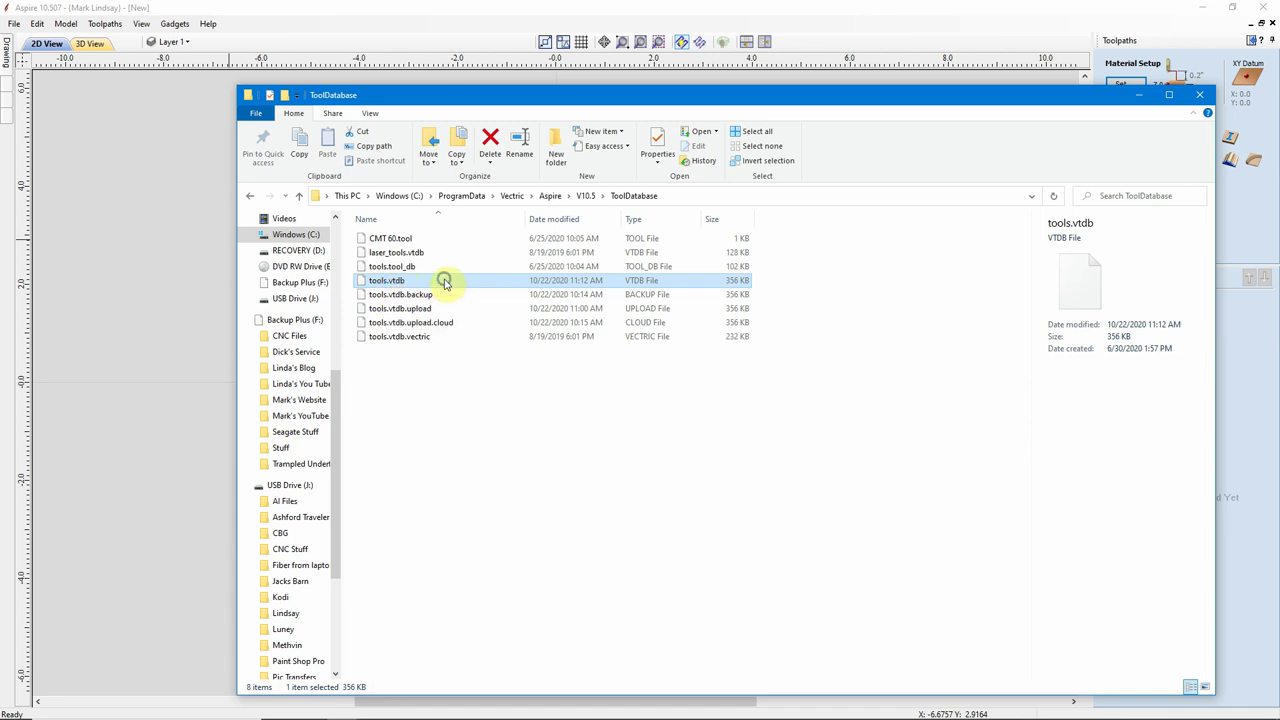
- Copy tools.vtdb into the empty Vectric folder on USB Drive (J:)
right_click(445, 282)
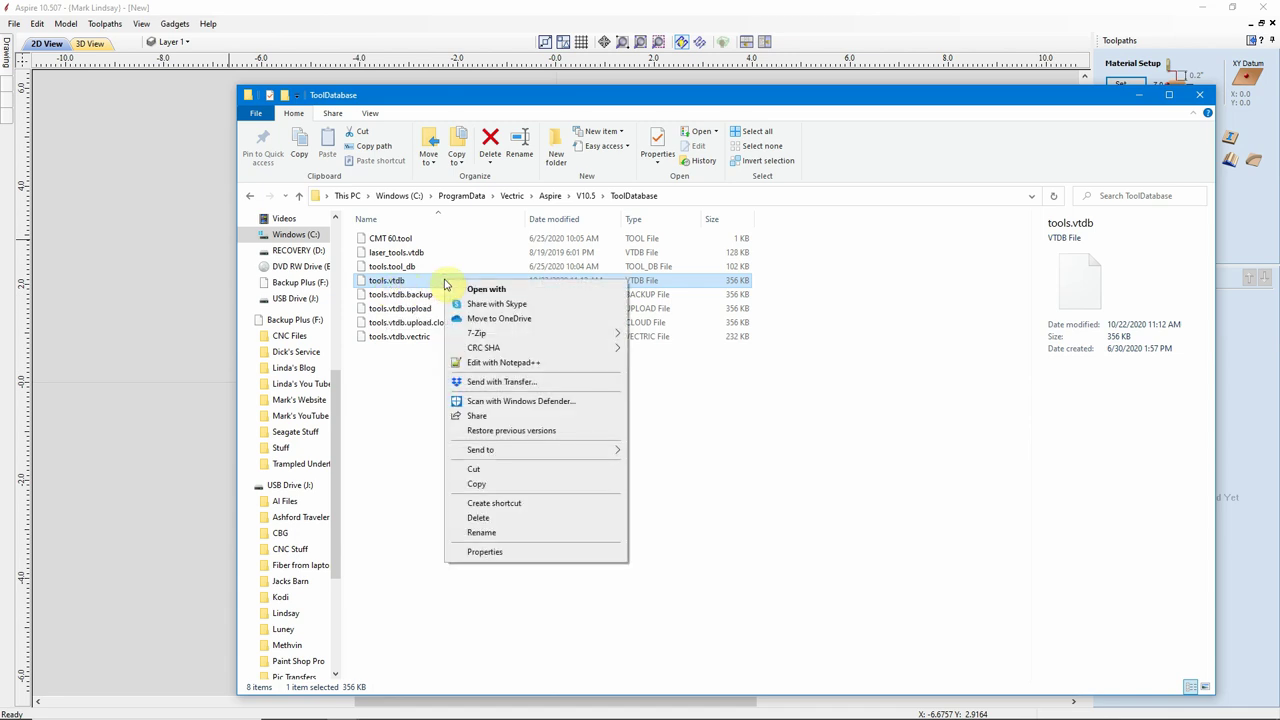
click(482, 486)
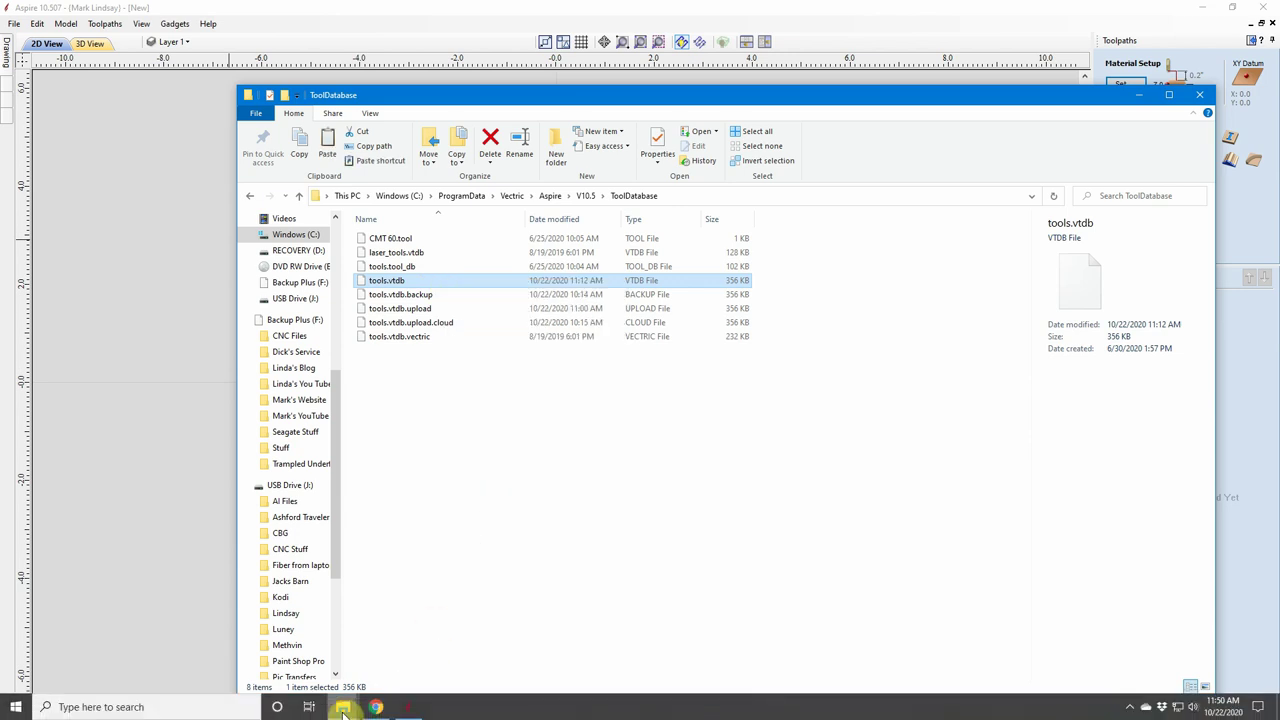
mouse_move(342, 707)
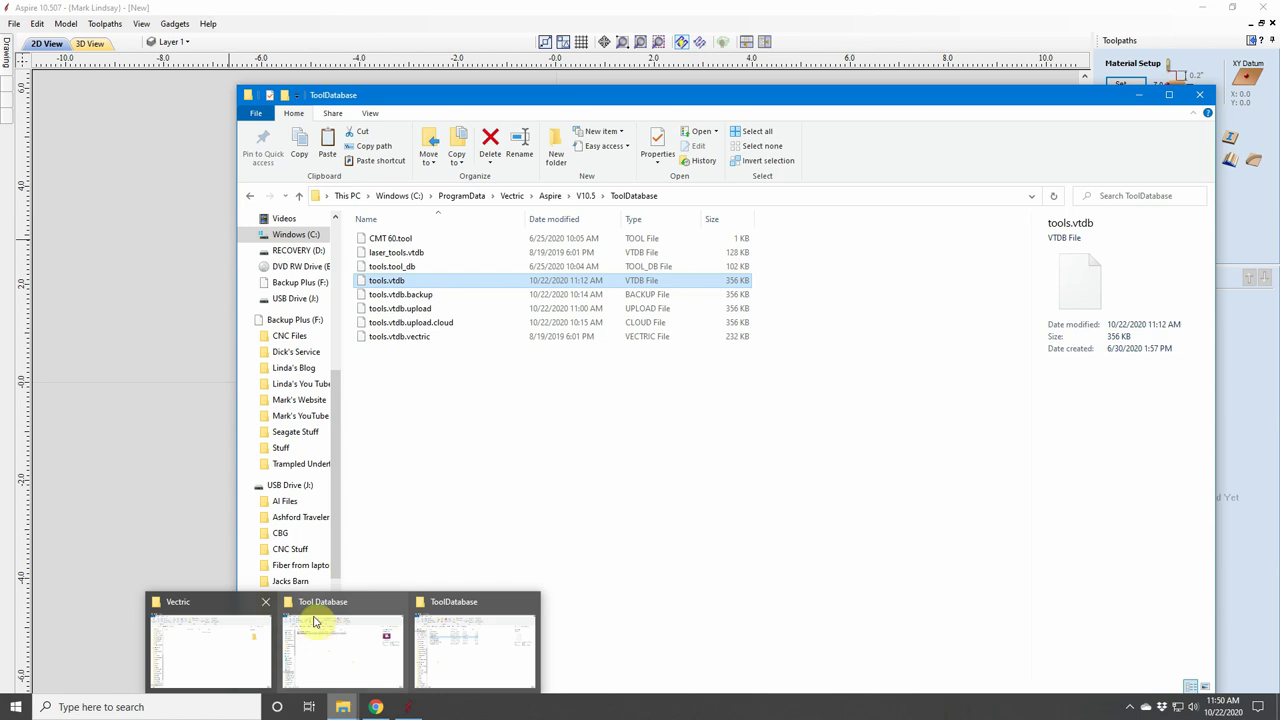
mouse_move(210, 606)
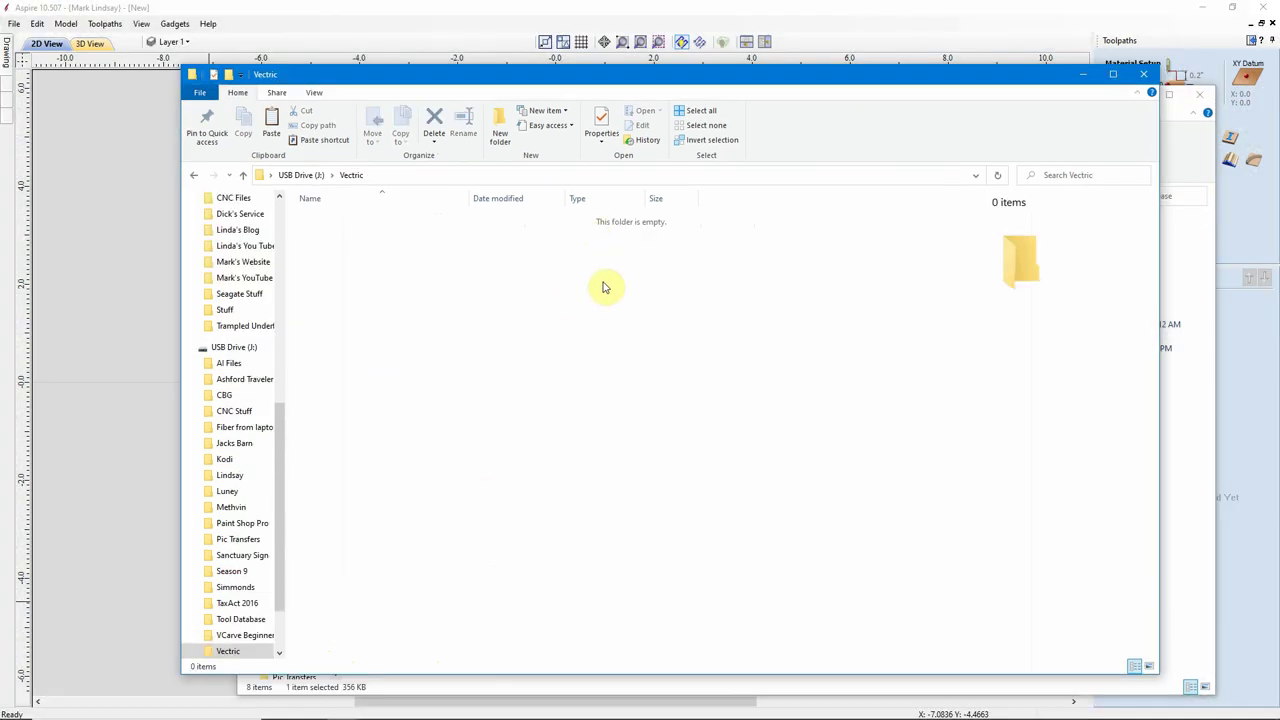
right_click(604, 286)
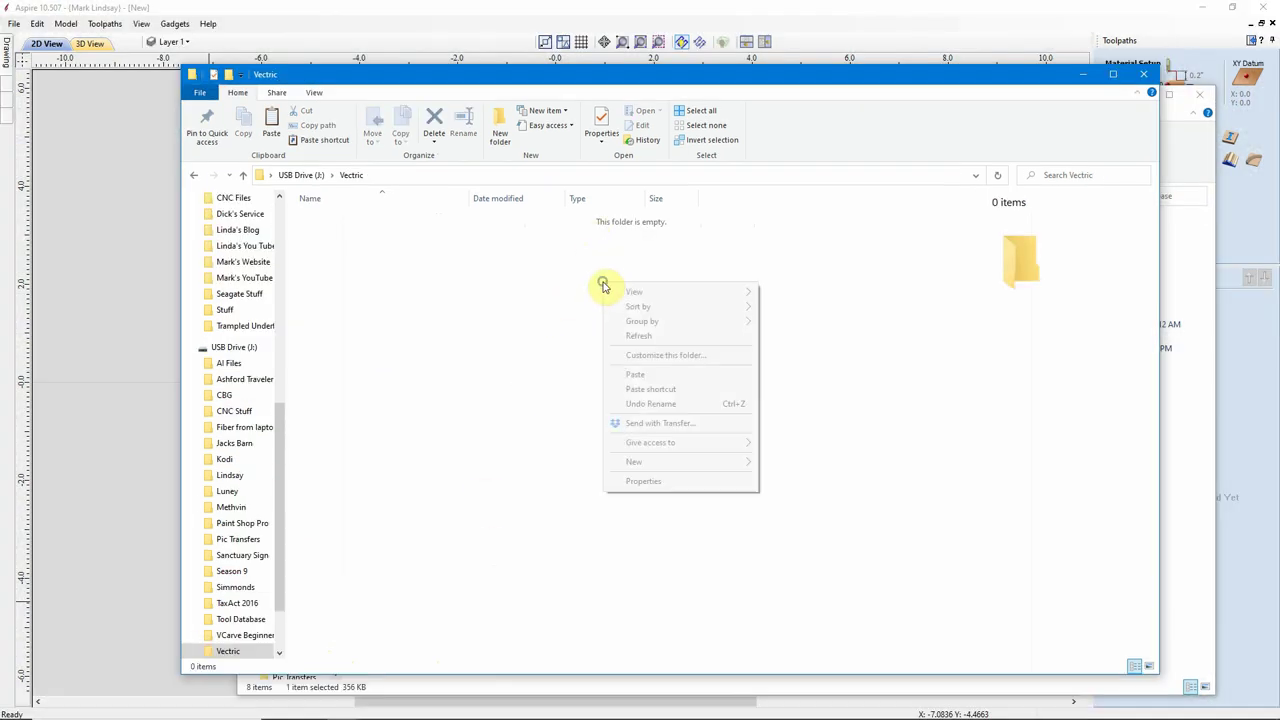
click(652, 374)
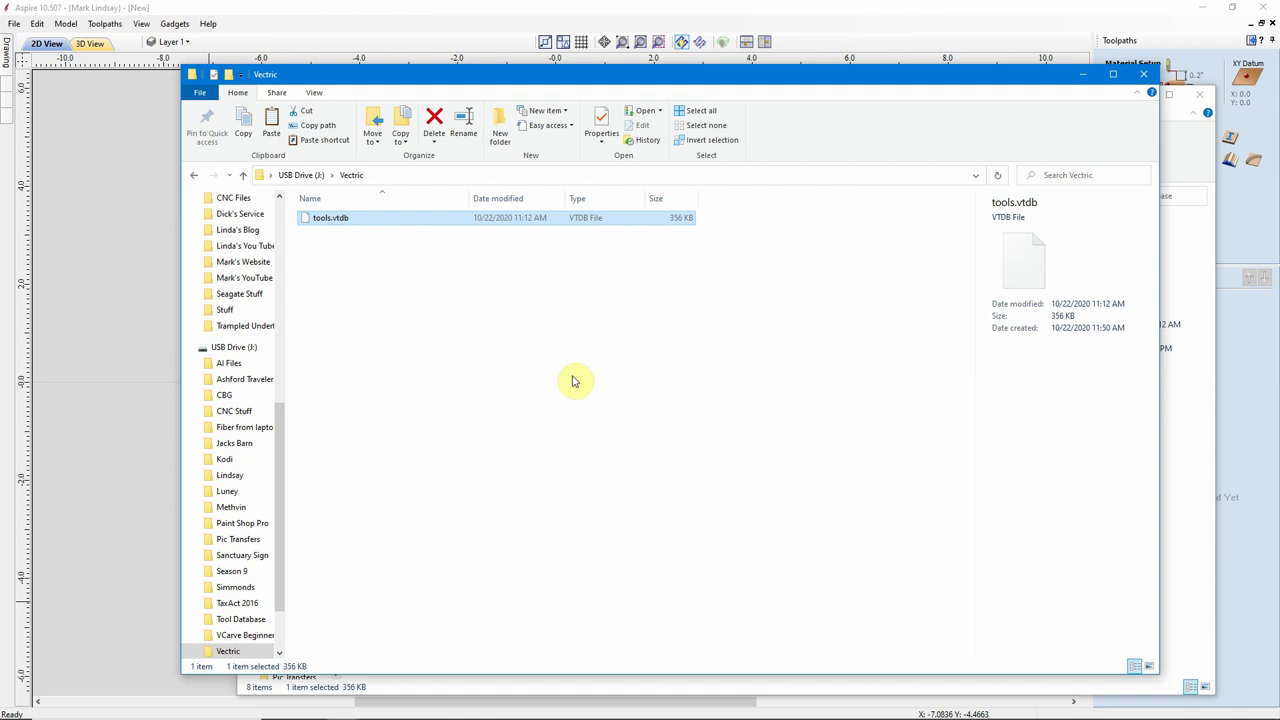
drag(786, 80, 809, 137)
click(661, 100)
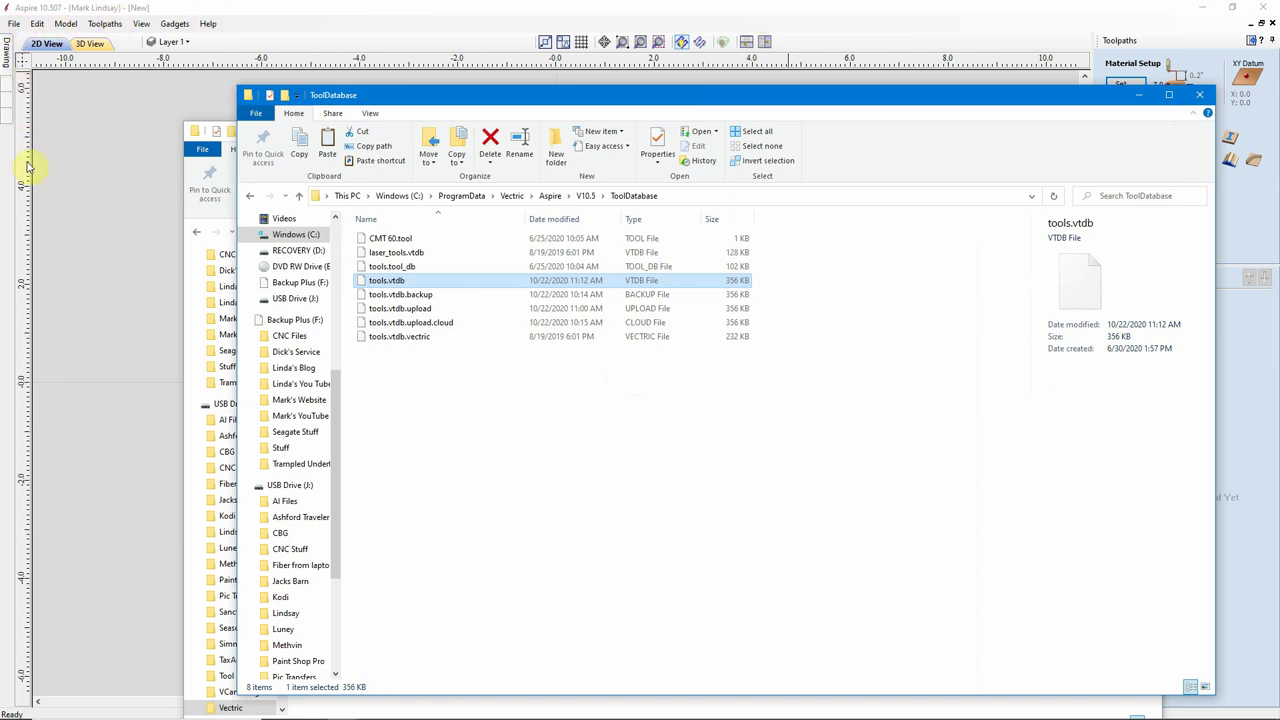
- Arrange the ToolDatabase and USB Vectric windows to confirm both tools.vtdb files are 356 KB
click(14, 24)
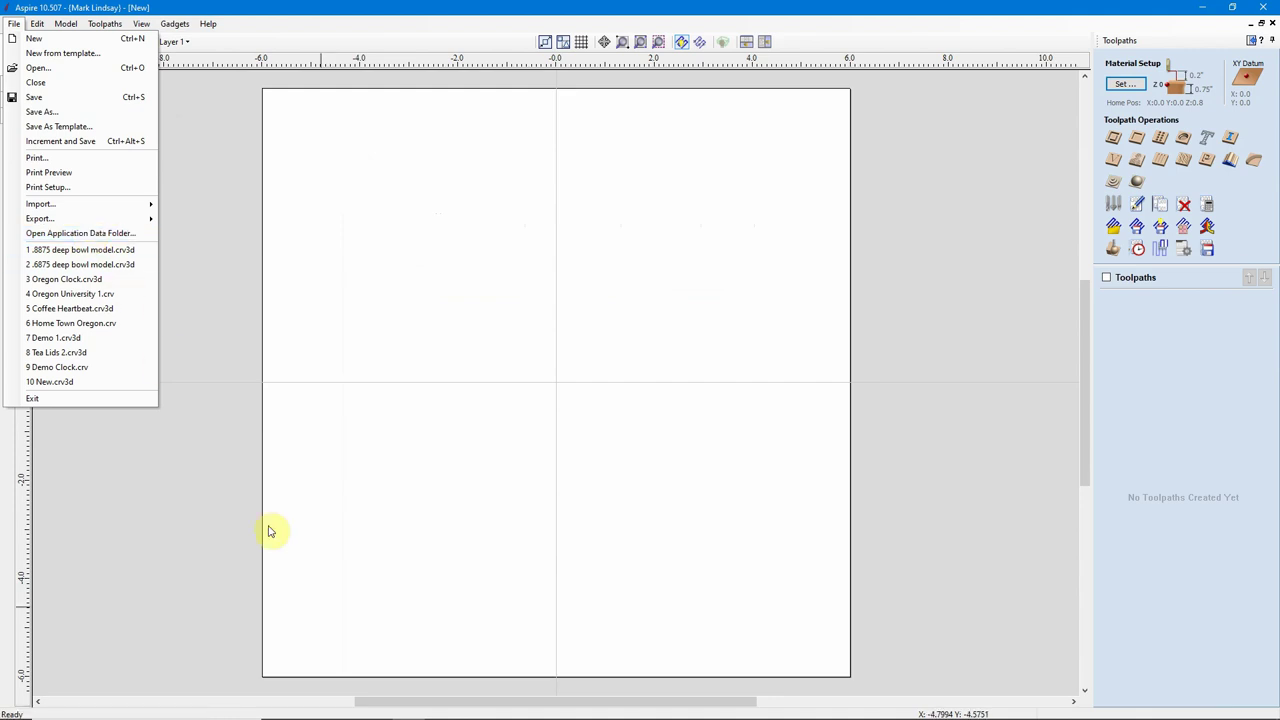
mouse_move(336, 711)
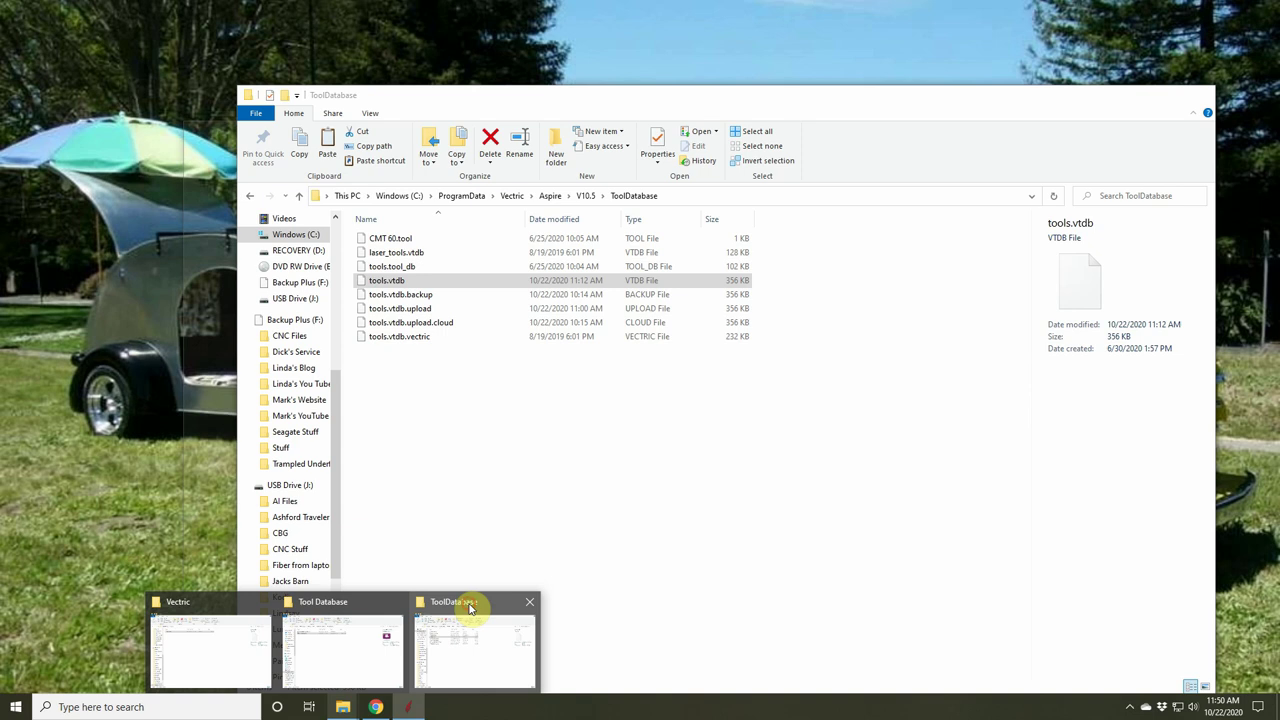
click(470, 608)
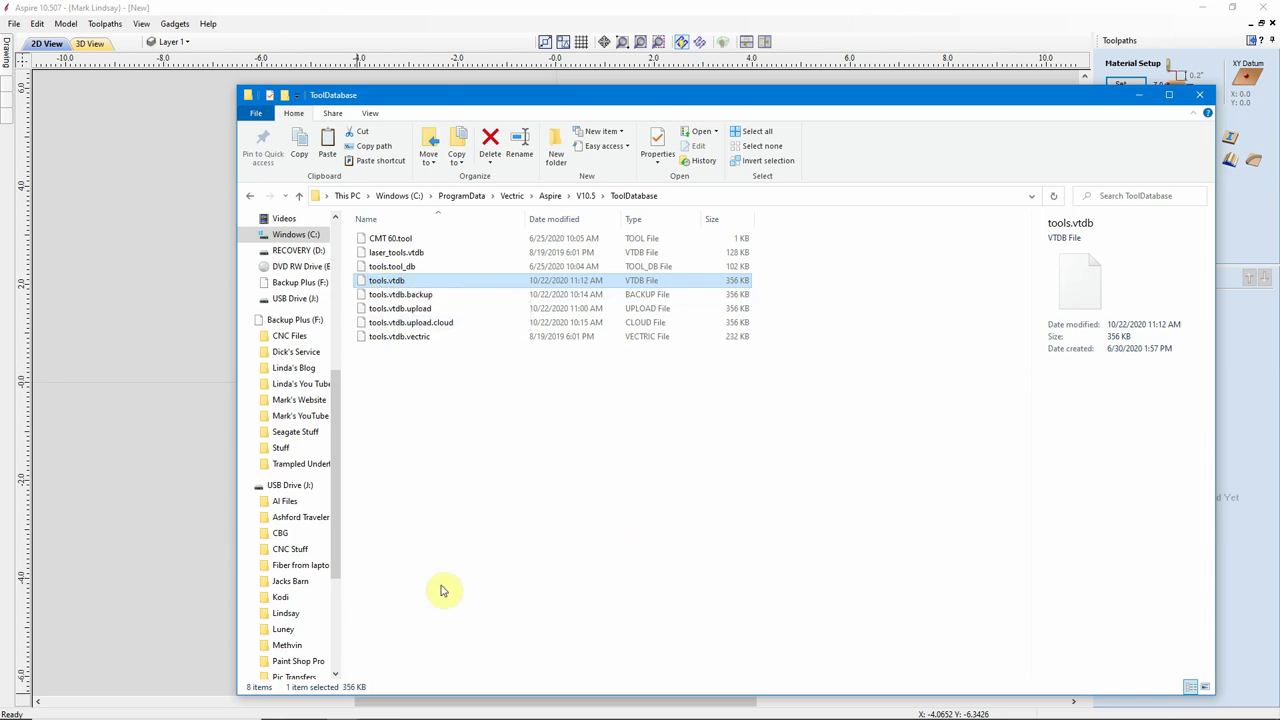
mouse_move(350, 711)
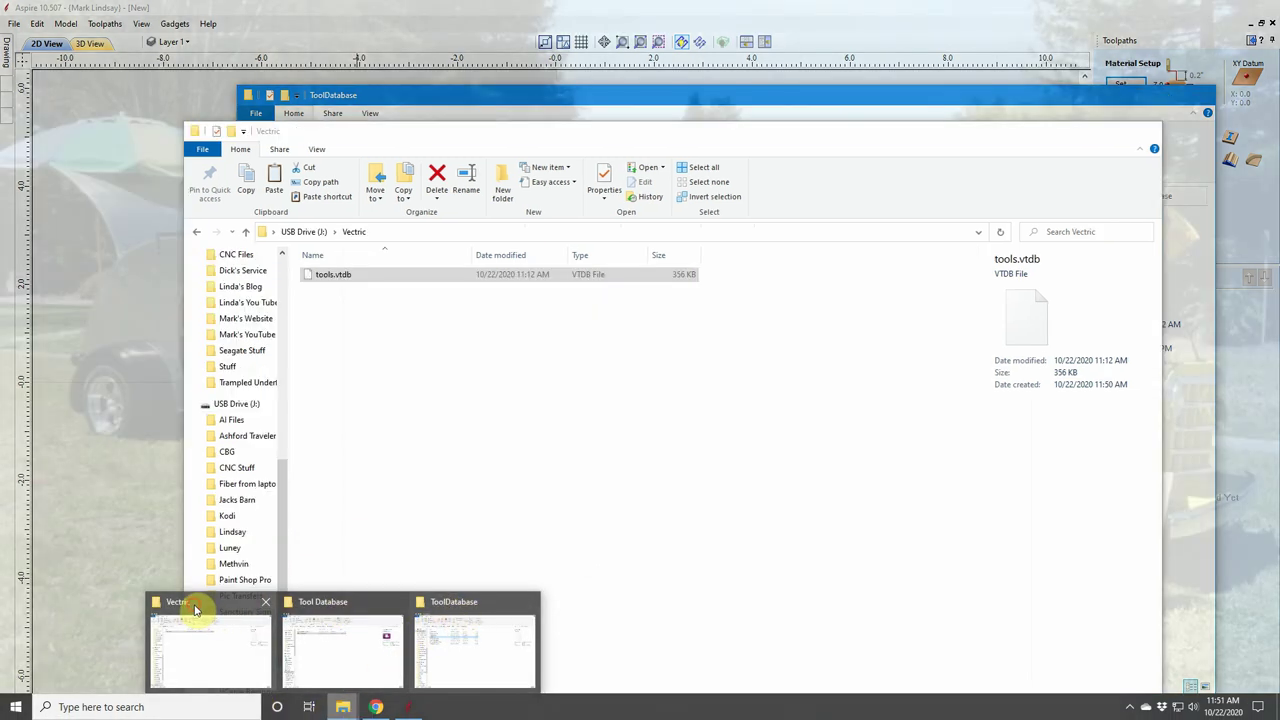
click(196, 610)
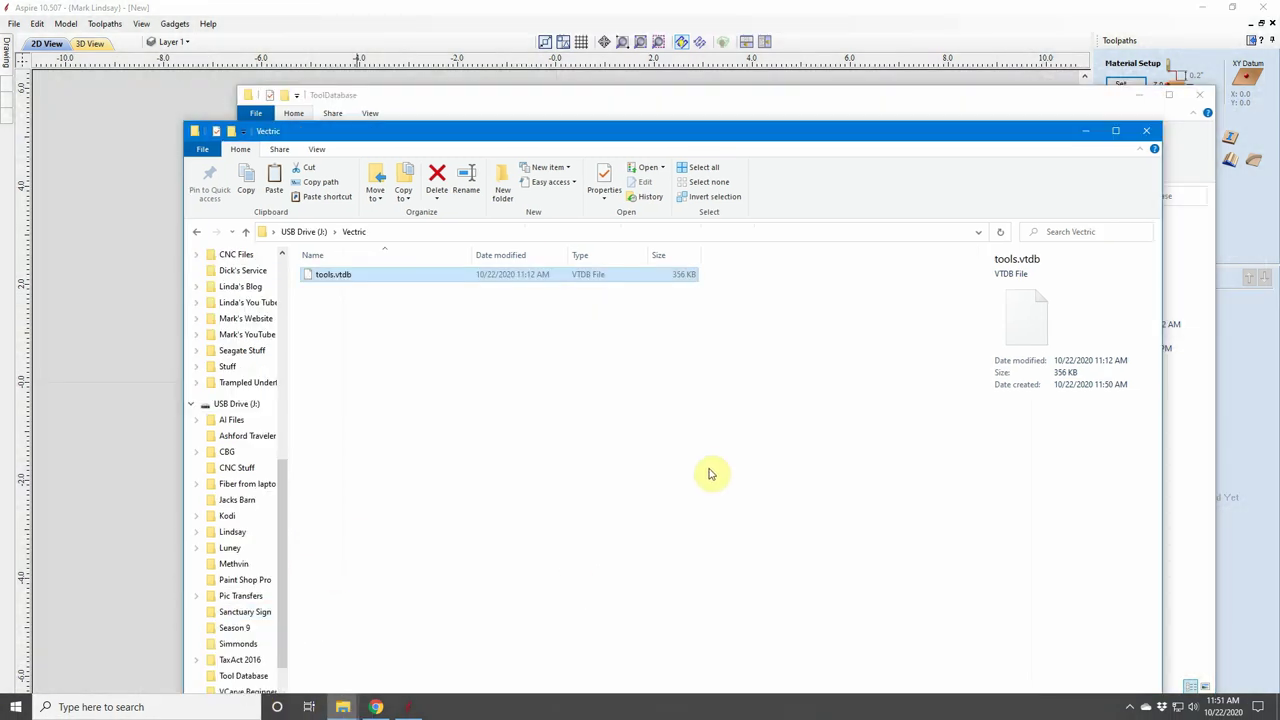
drag(723, 130, 663, 420)
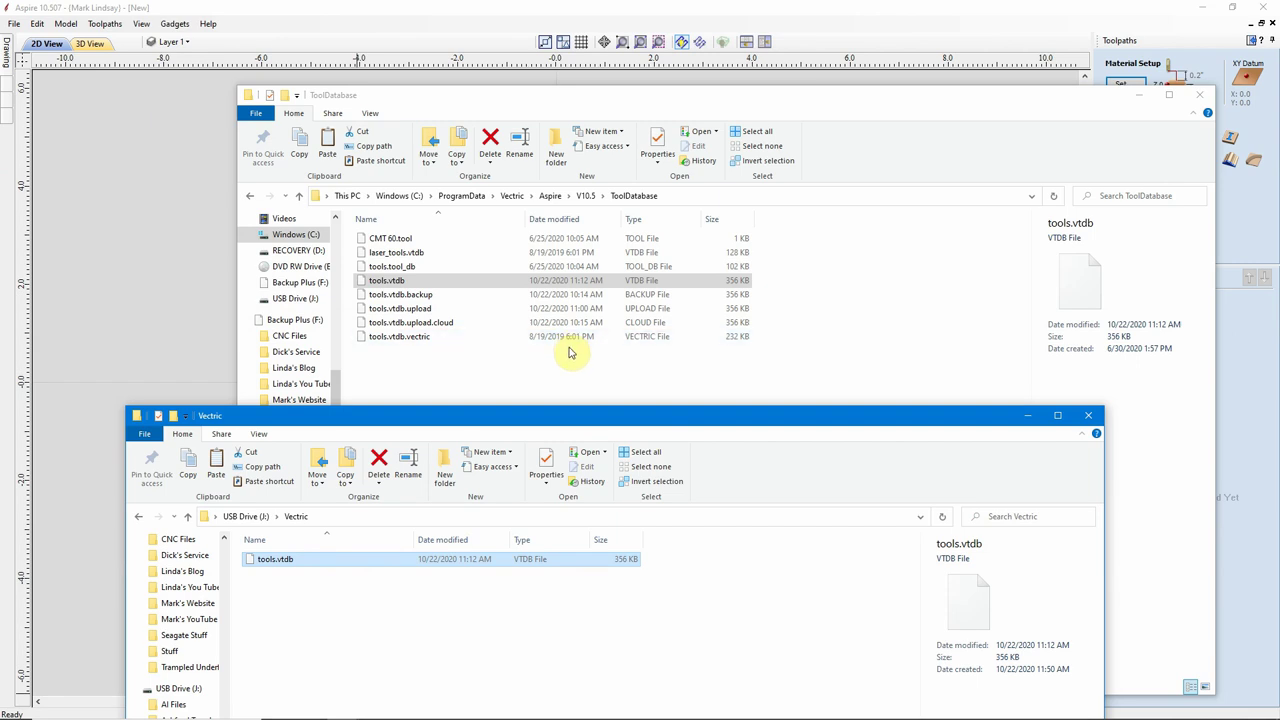
drag(605, 421, 629, 195)
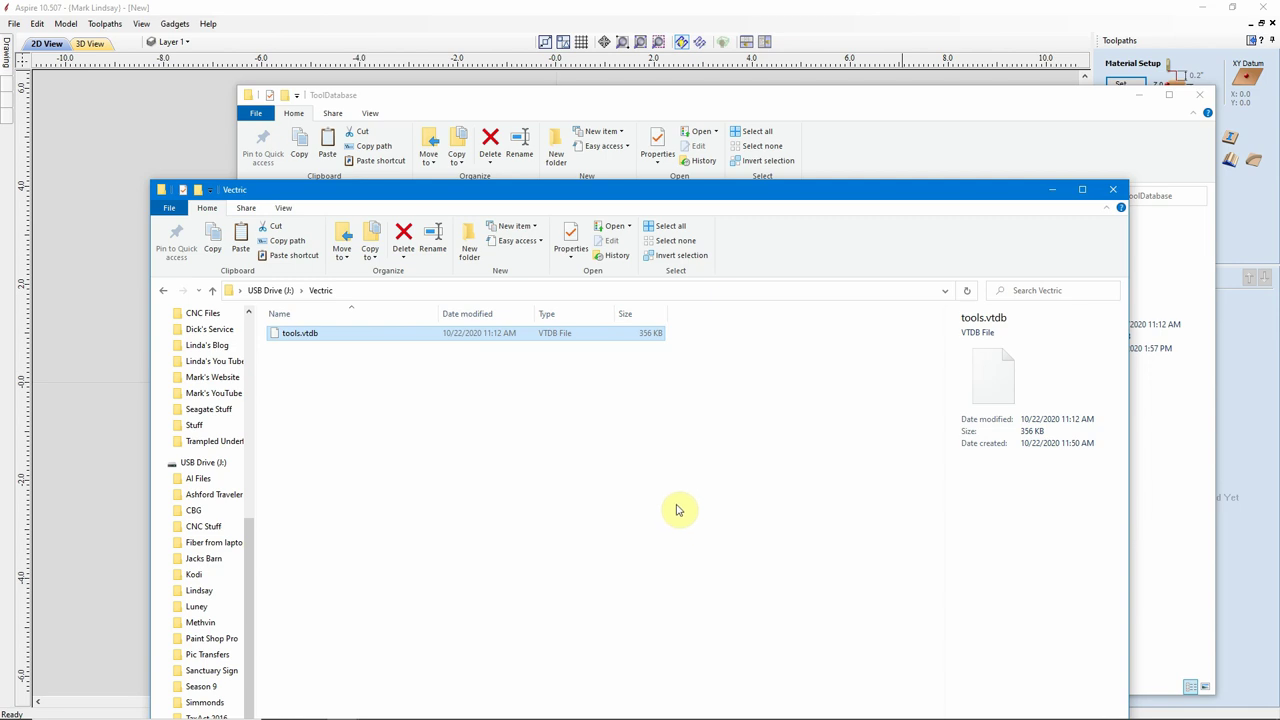
- Bring Aspire forward, reopen the Tool Database and expand the Hardwood Material list
click(853, 18)
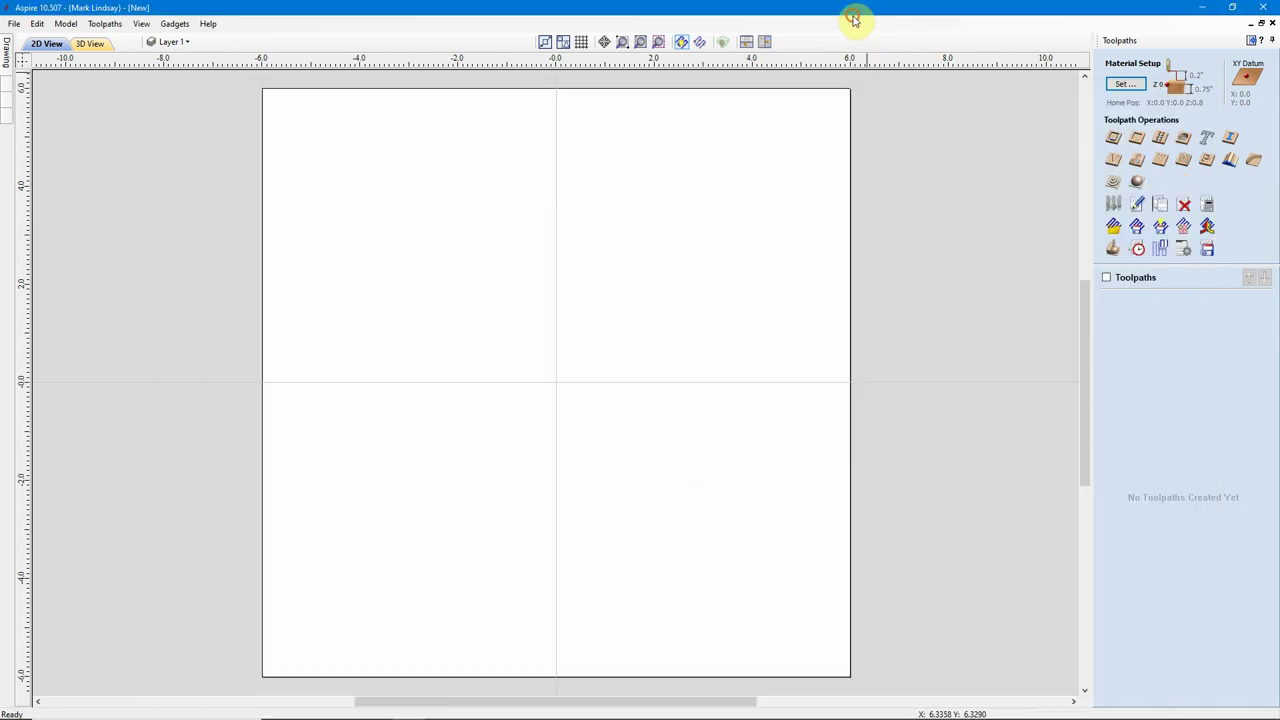
click(1114, 204)
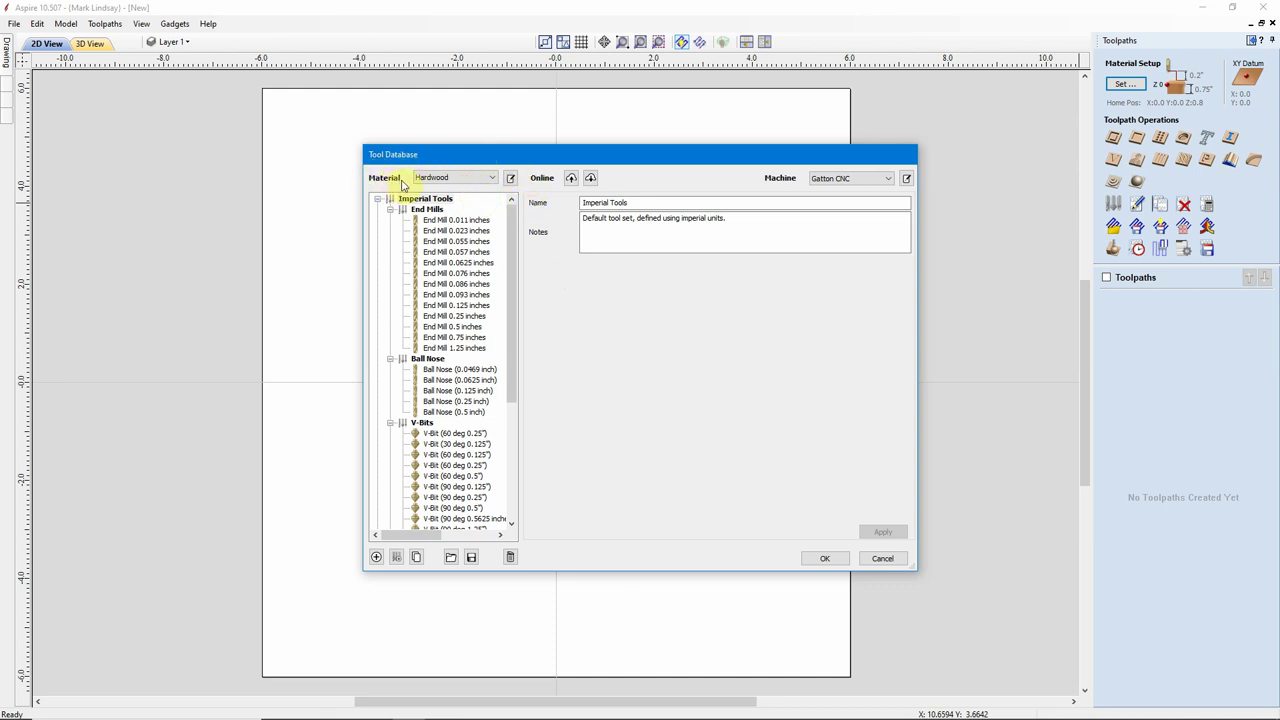
click(491, 178)
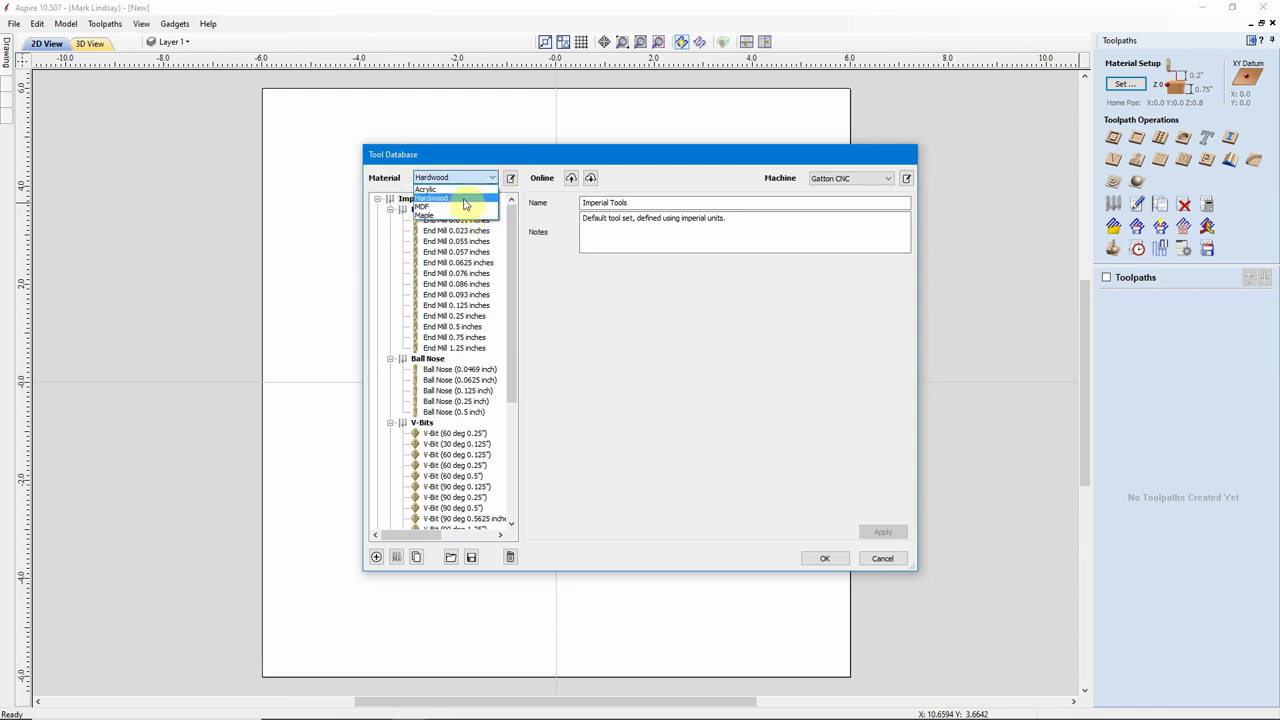
click(570, 273)
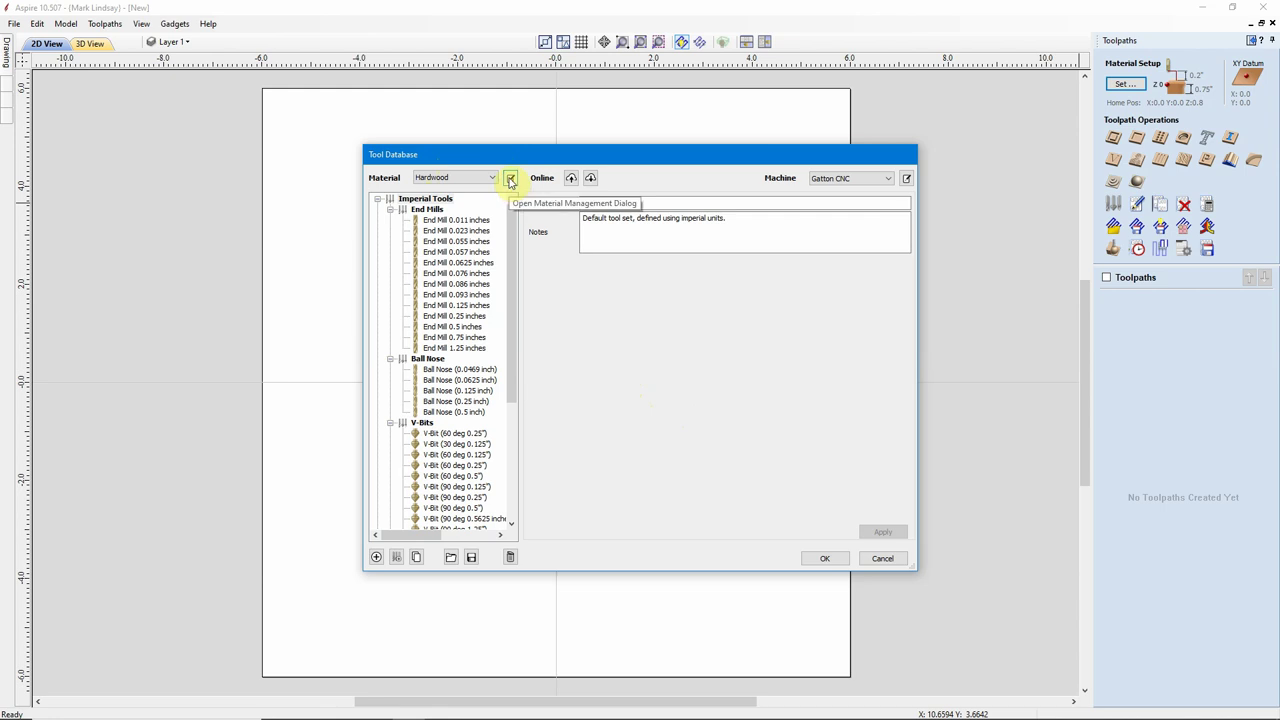
- Add a new material named 'Softwood' in the material management settings
click(510, 178)
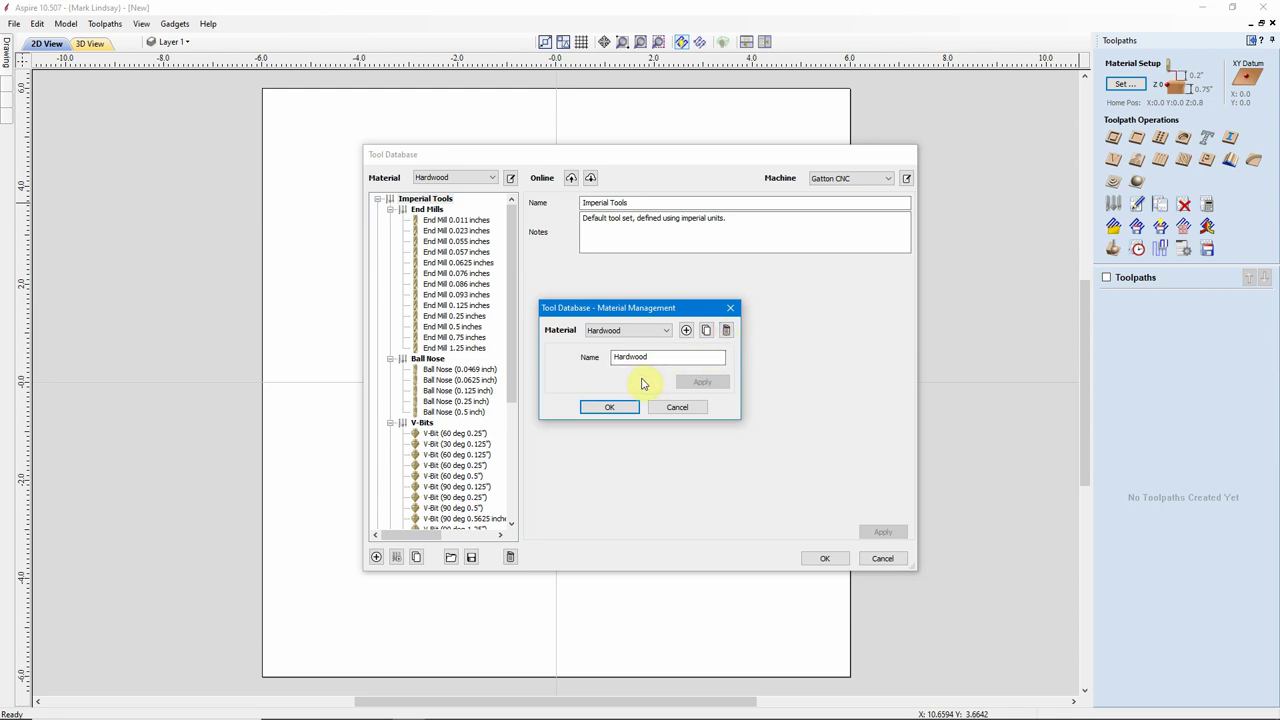
click(687, 332)
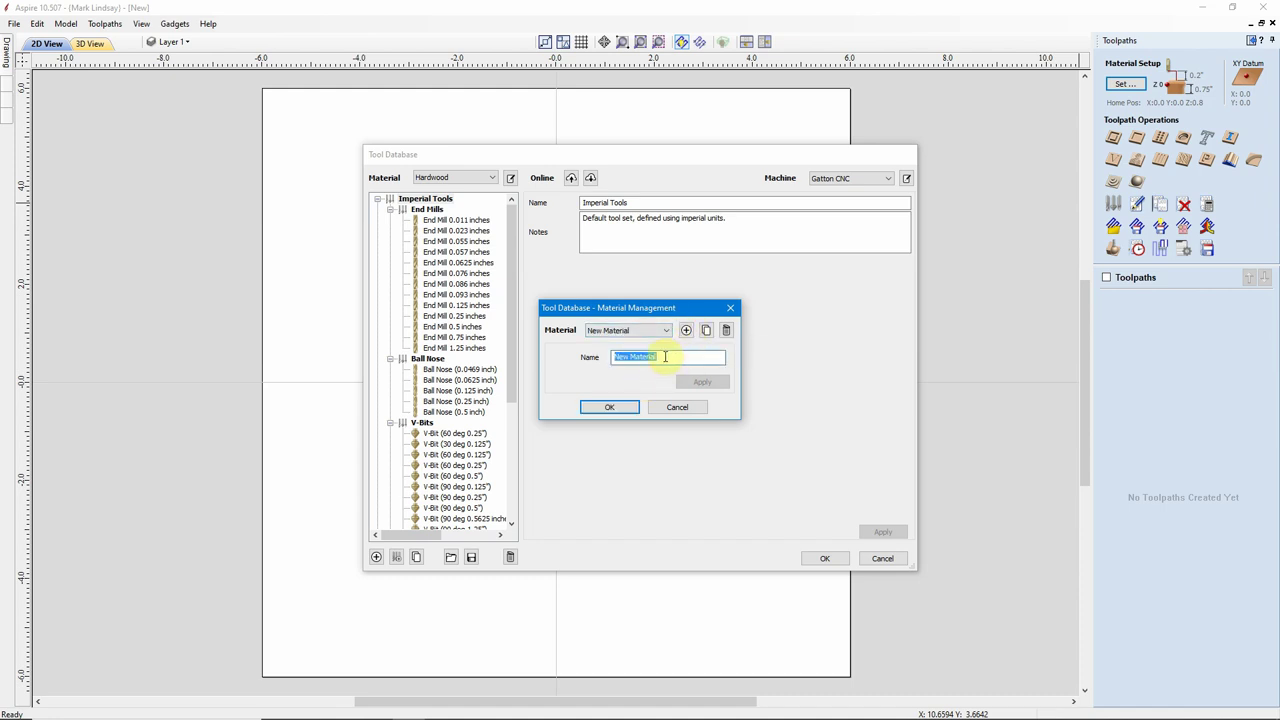
text(Softwood)
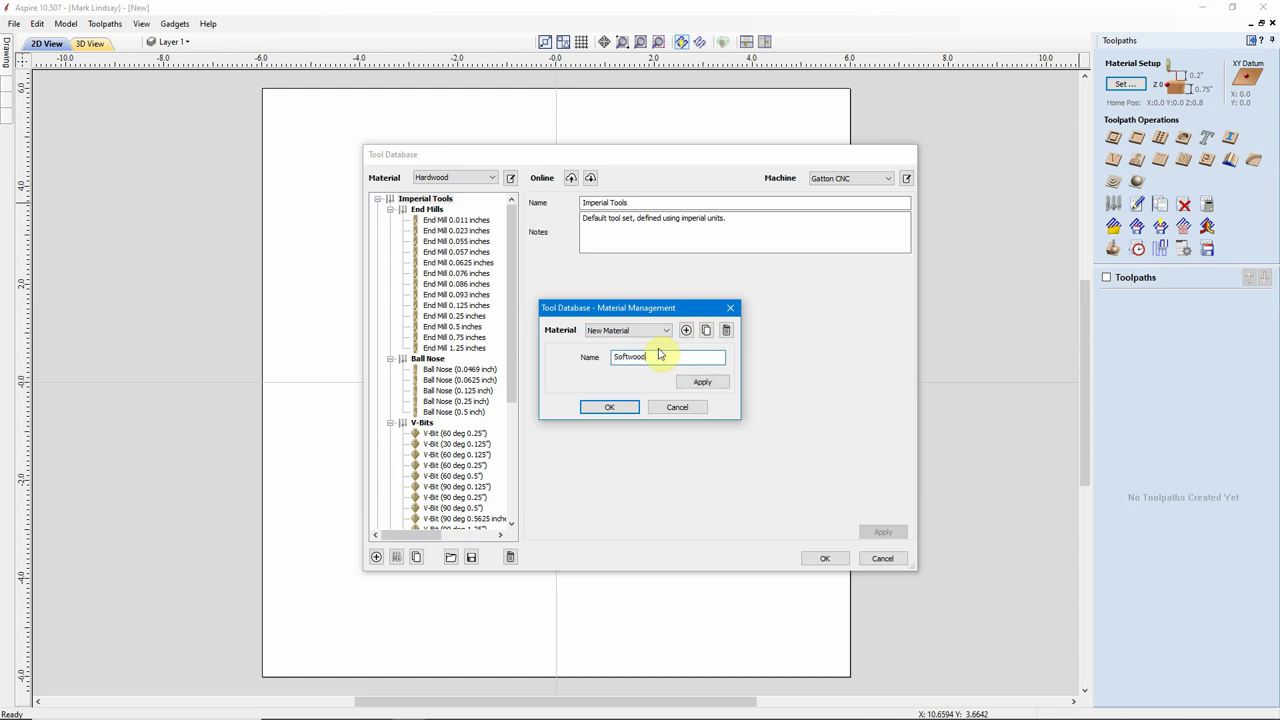
click(703, 384)
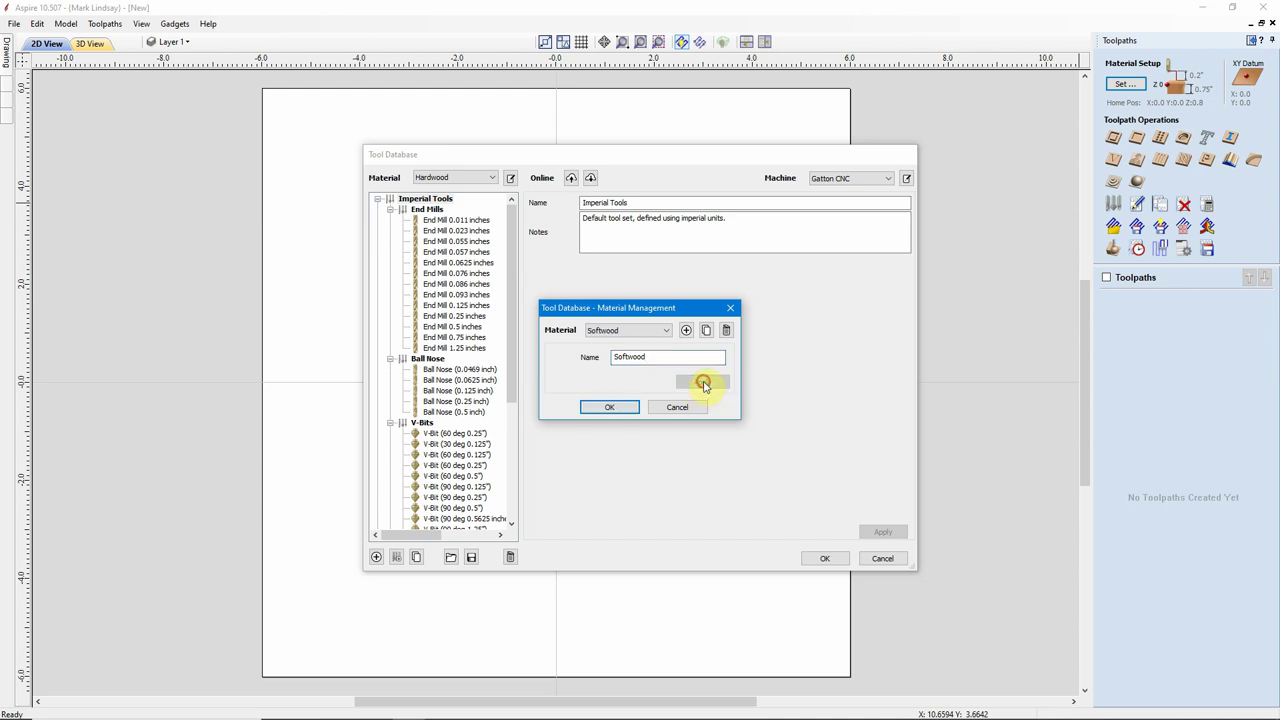
- Confirm Material Management with OK and review the Softwood tool list
click(609, 407)
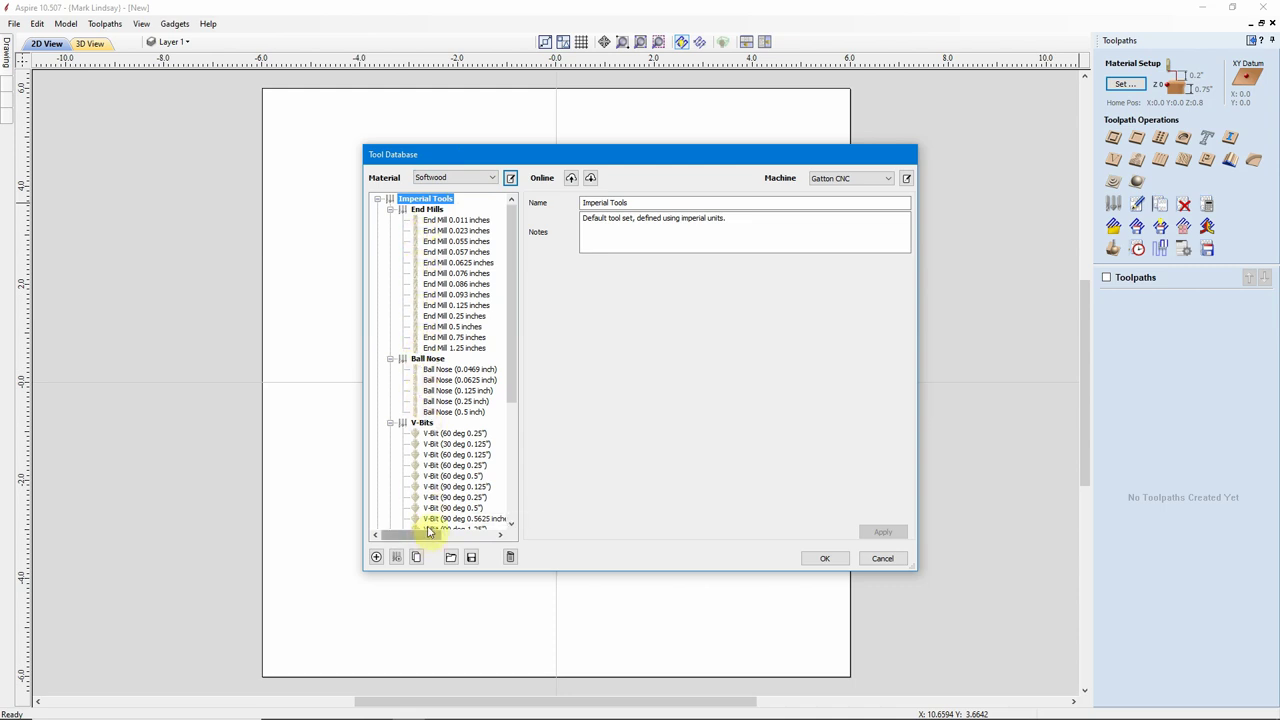
scroll(466, 330, down, 3)
scroll(479, 392, up, 3)
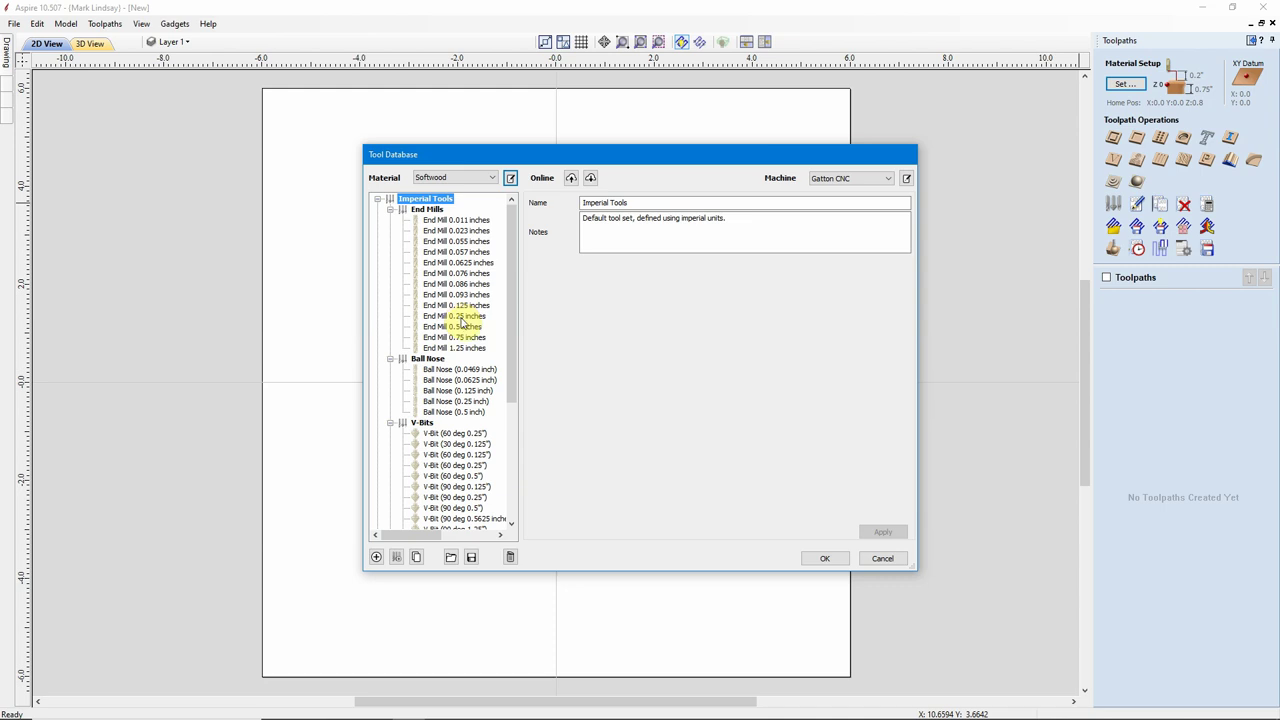
- Select End Mill 0.25 inches and choose Hardwood as the material to copy settings from
click(463, 316)
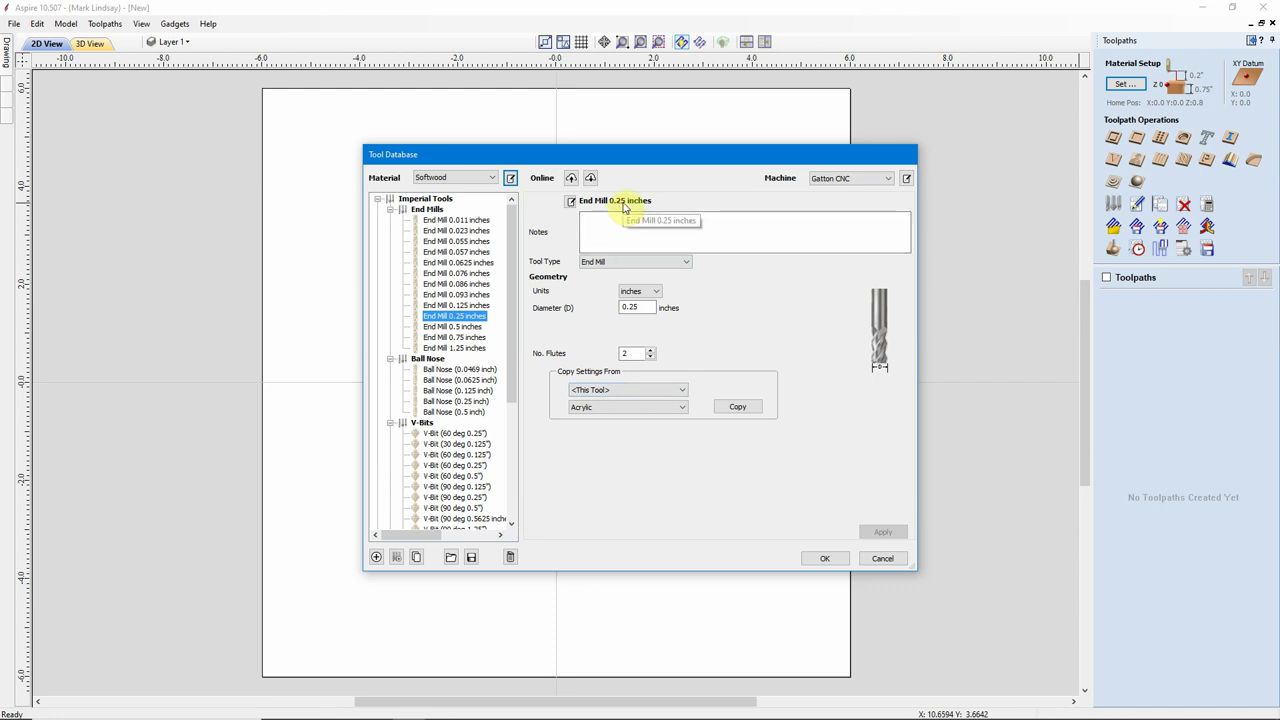
click(681, 409)
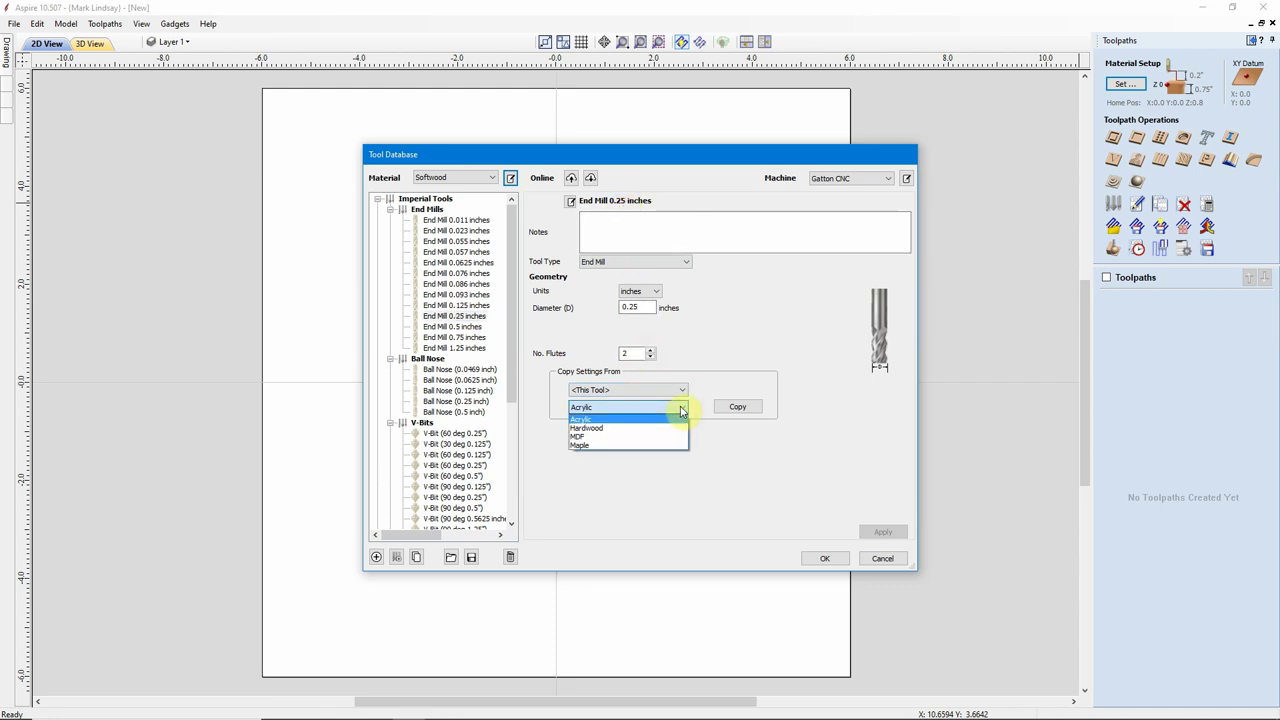
click(612, 430)
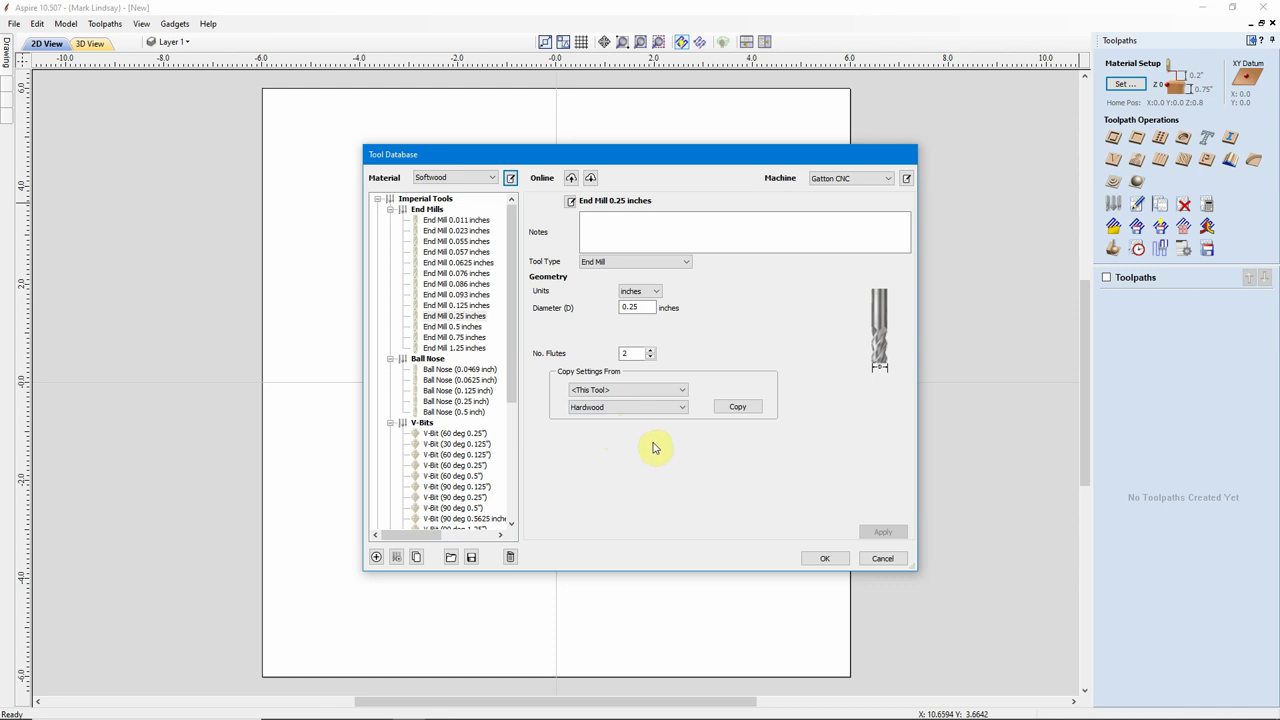
- Copy Hardwood settings to the 0.25-inch end mill, changing feed to 40 and plunge to 20
click(740, 407)
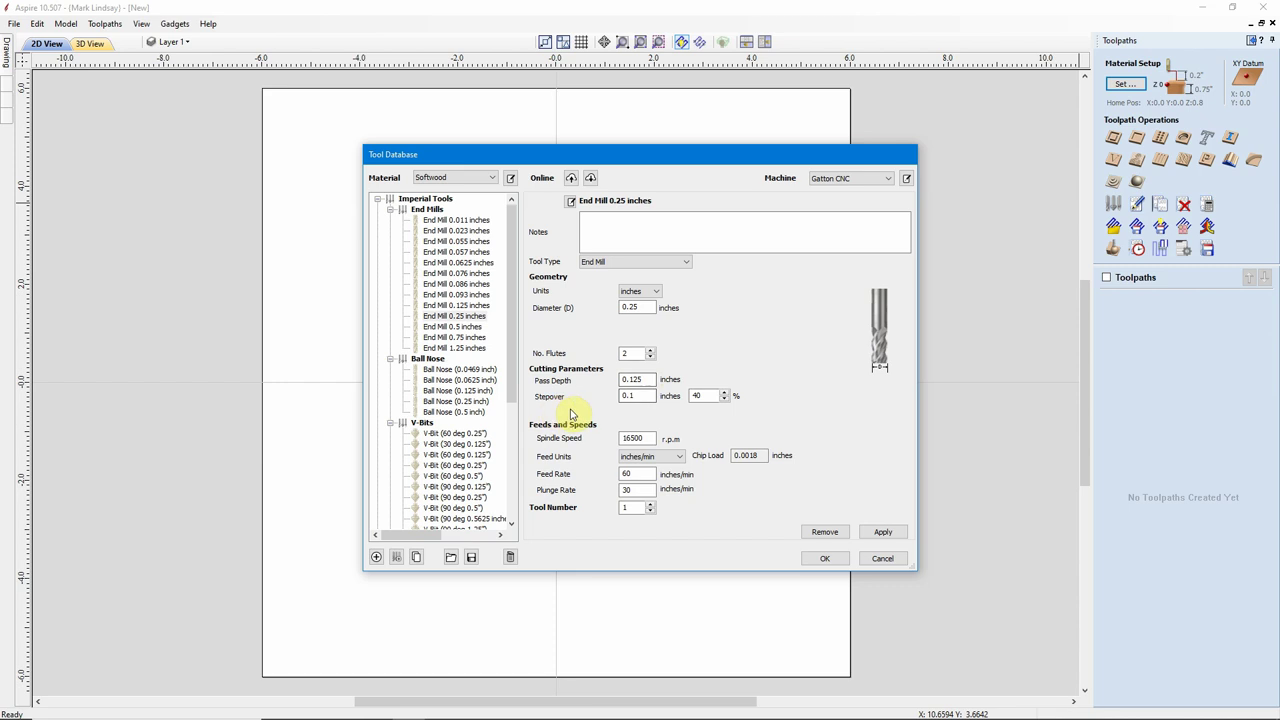
double_click(705, 395)
double_click(631, 473)
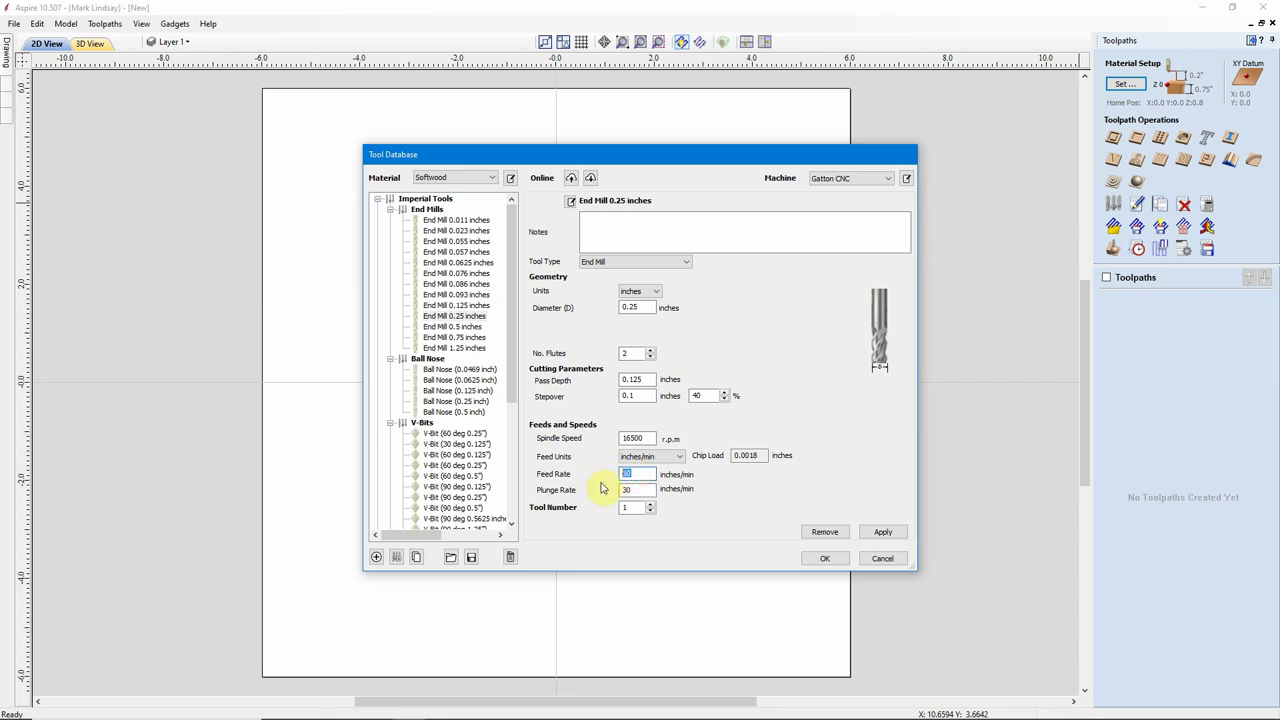
double_click(642, 477)
text(40)
click(628, 490)
drag(630, 489, 608, 490)
click(883, 529)
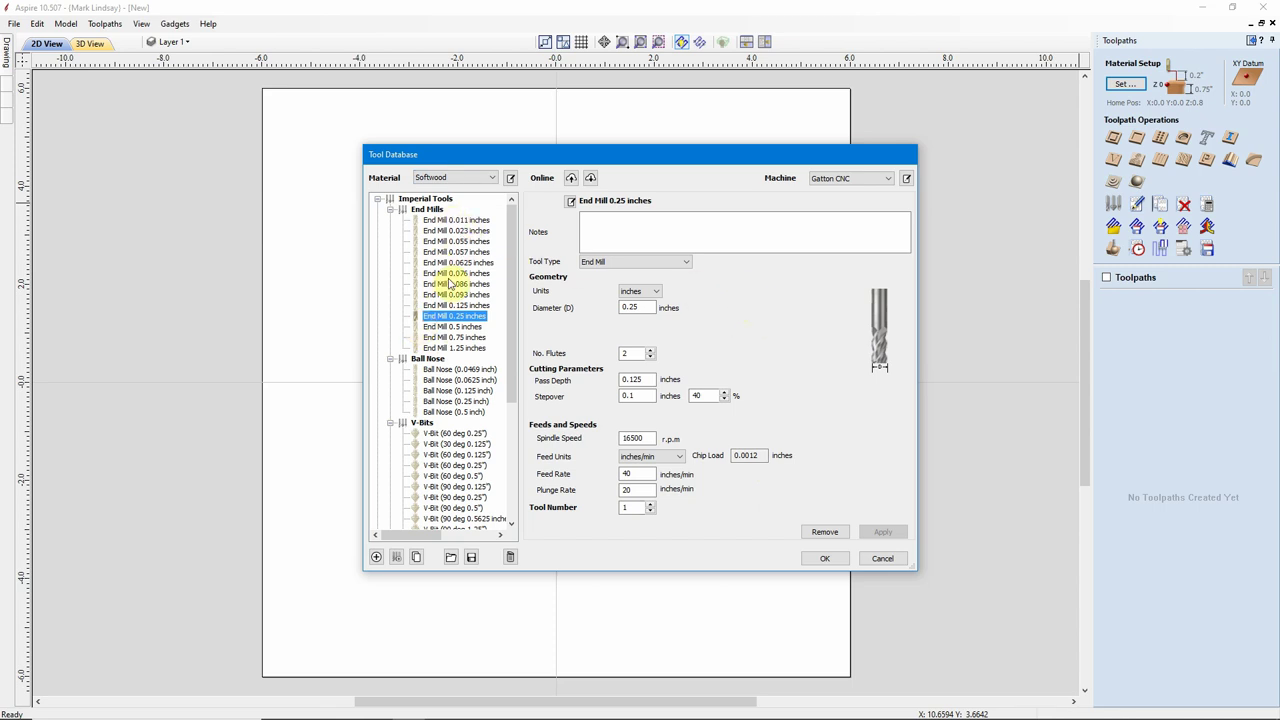
scroll(450, 414, down, 2)
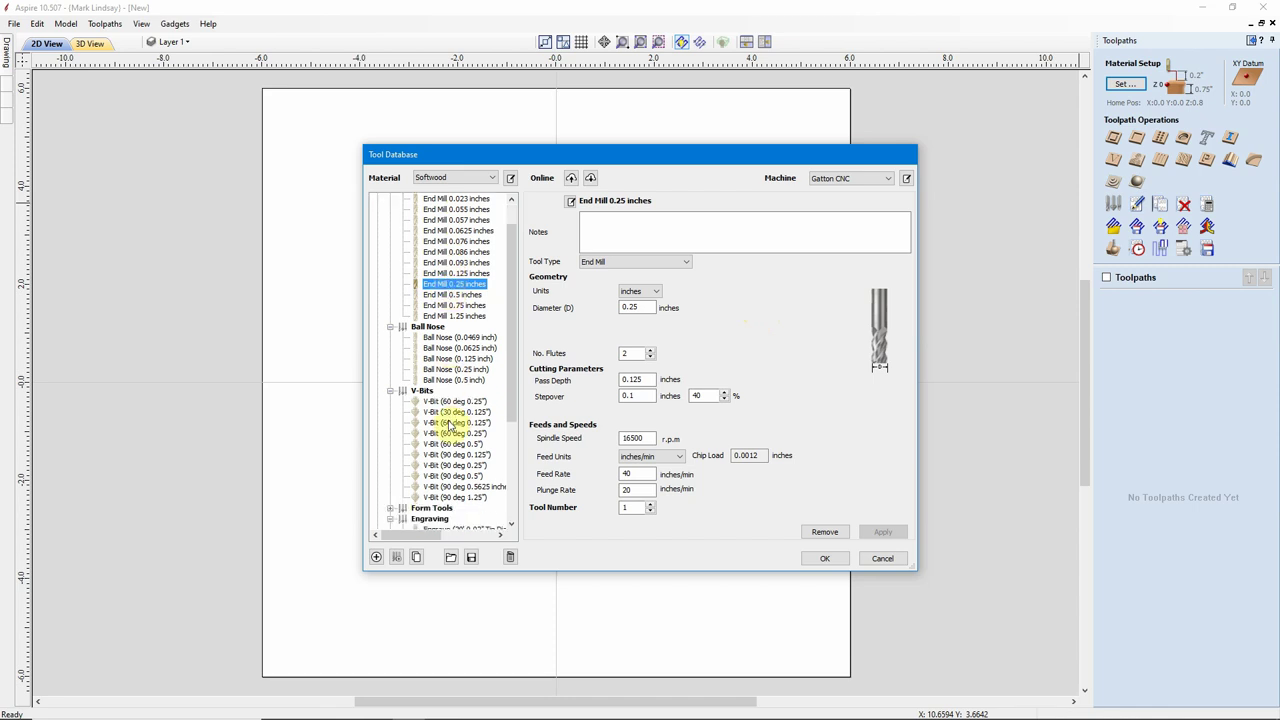
scroll(462, 405, up, 2)
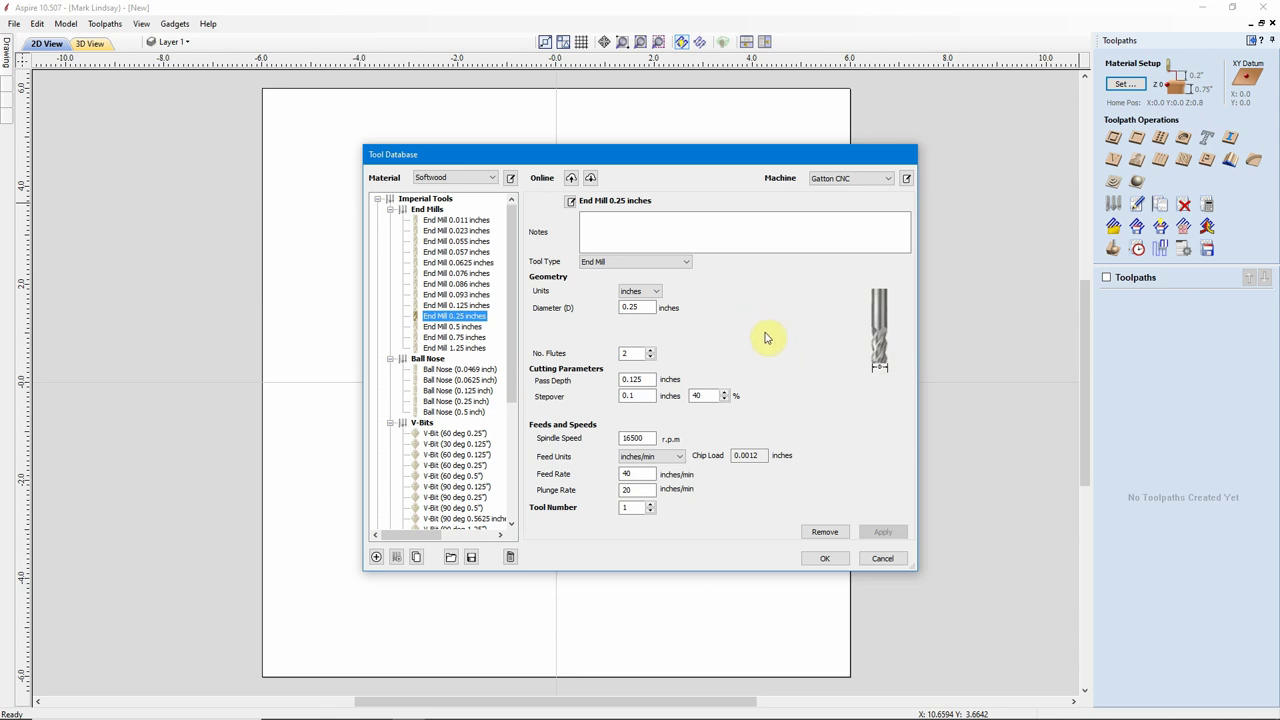
scroll(465, 425, down, 1)
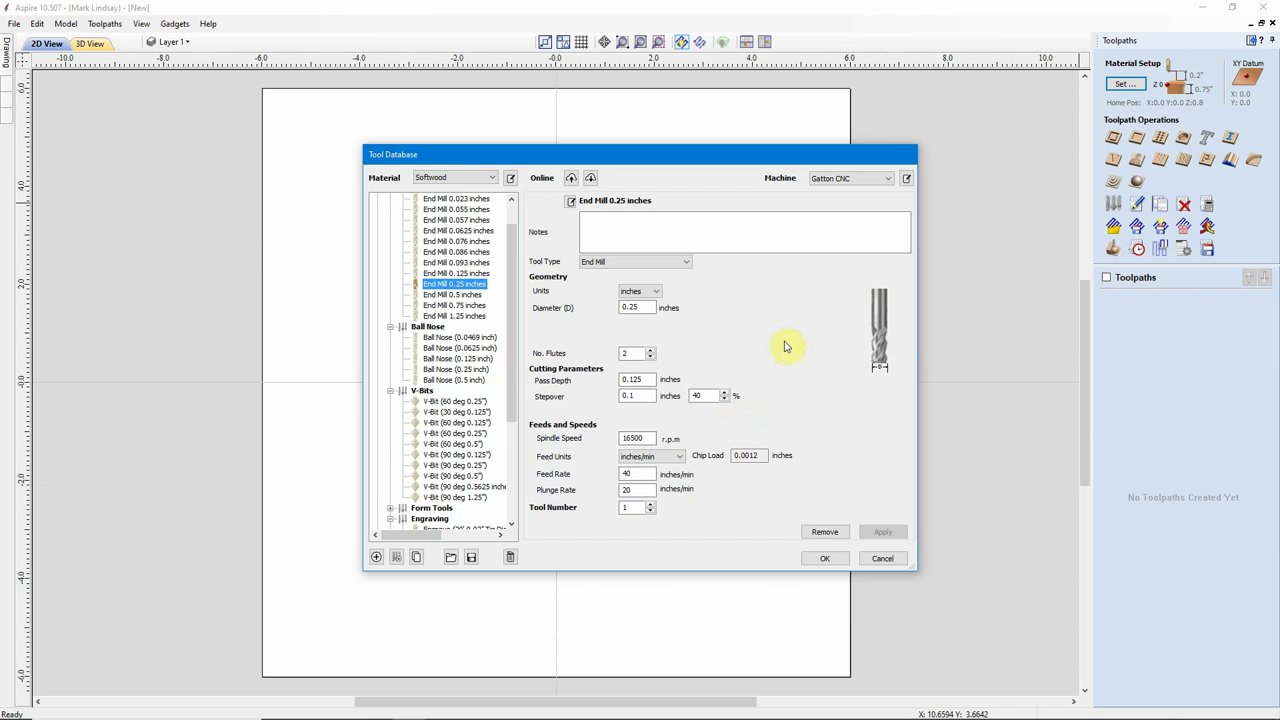
scroll(452, 396, up, 1)
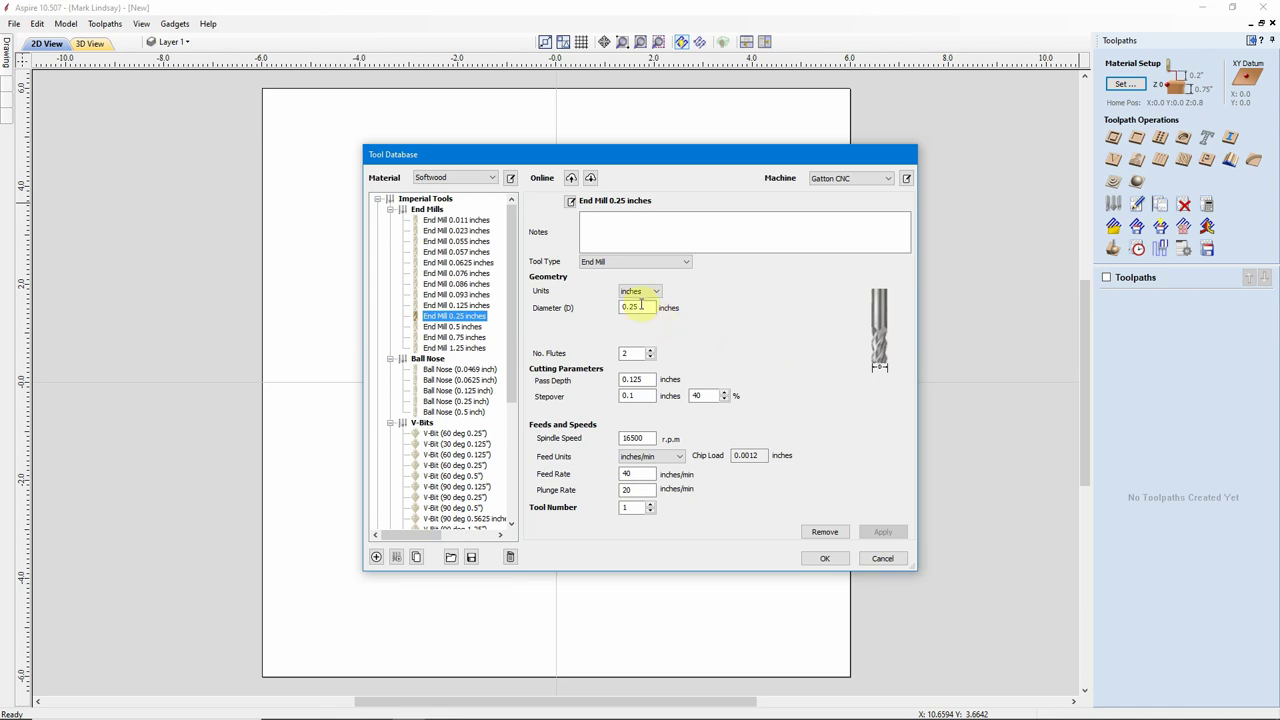
- Switch the Tool Database material to Acrylic and collapse the Surfacing tool group
click(491, 179)
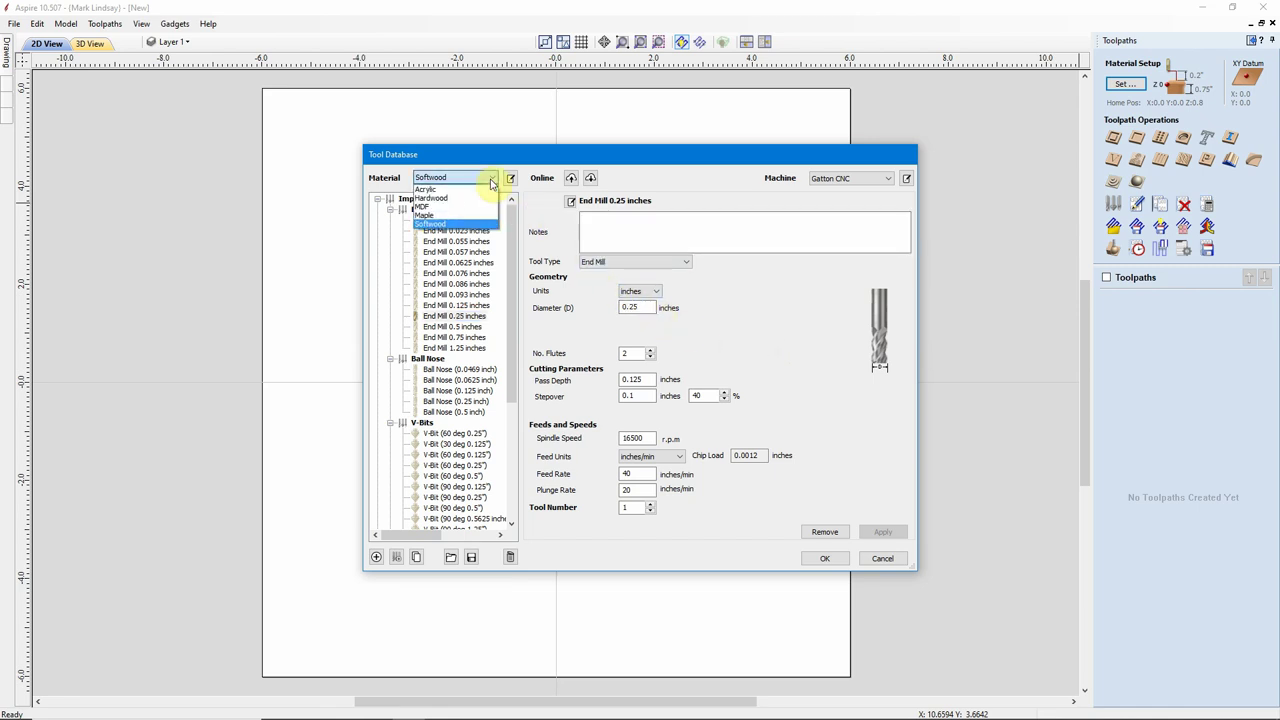
click(463, 196)
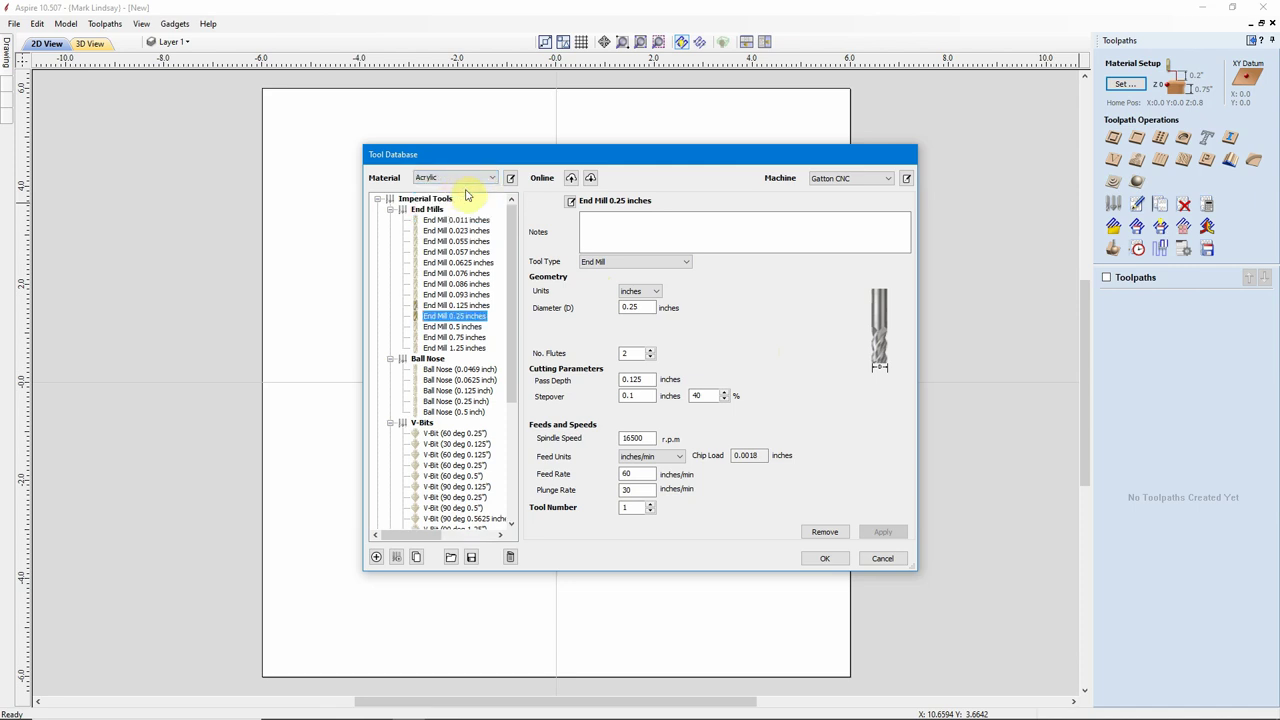
drag(513, 245, 514, 380)
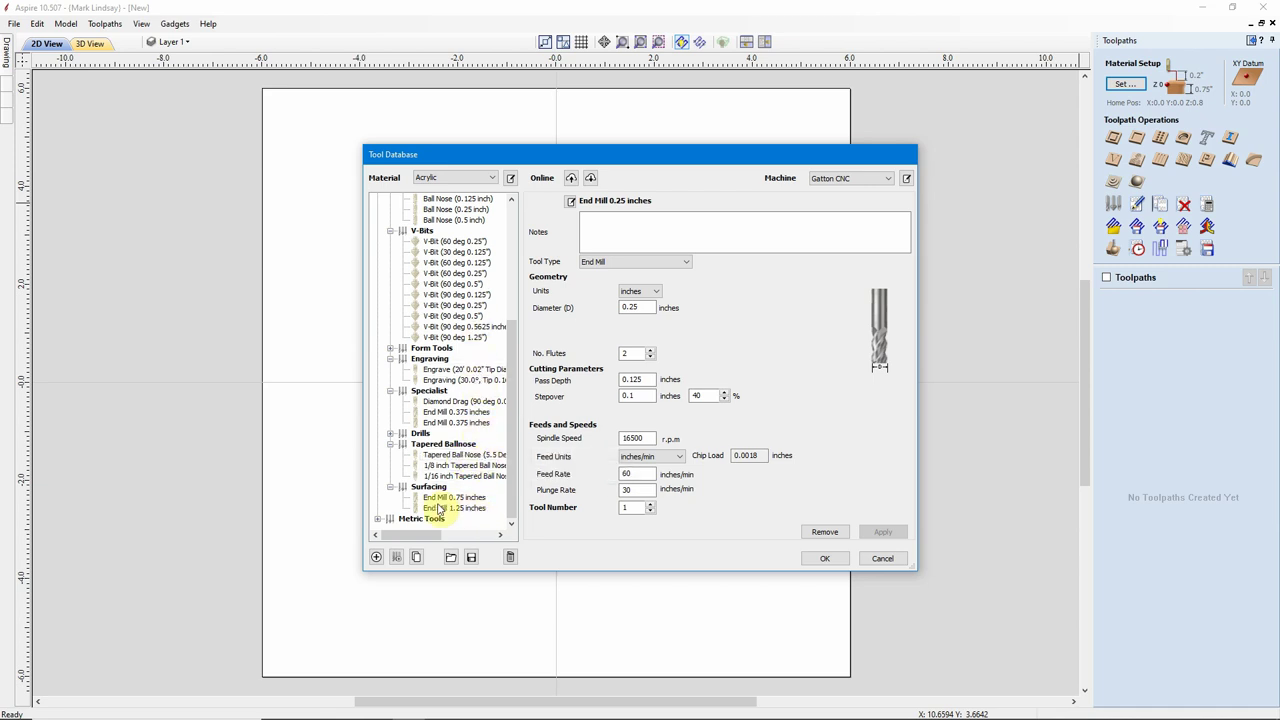
click(390, 488)
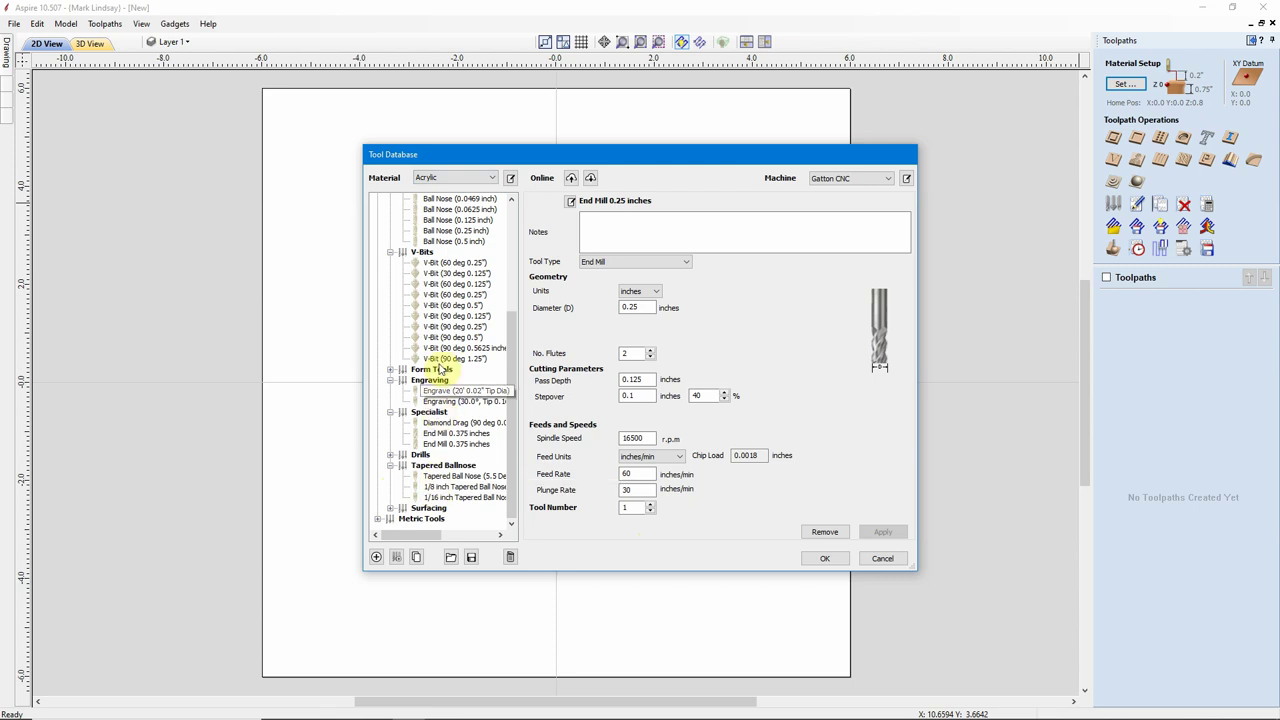
- Set the Tool Database material back to Softwood, leaving it selected
click(492, 181)
click(455, 222)
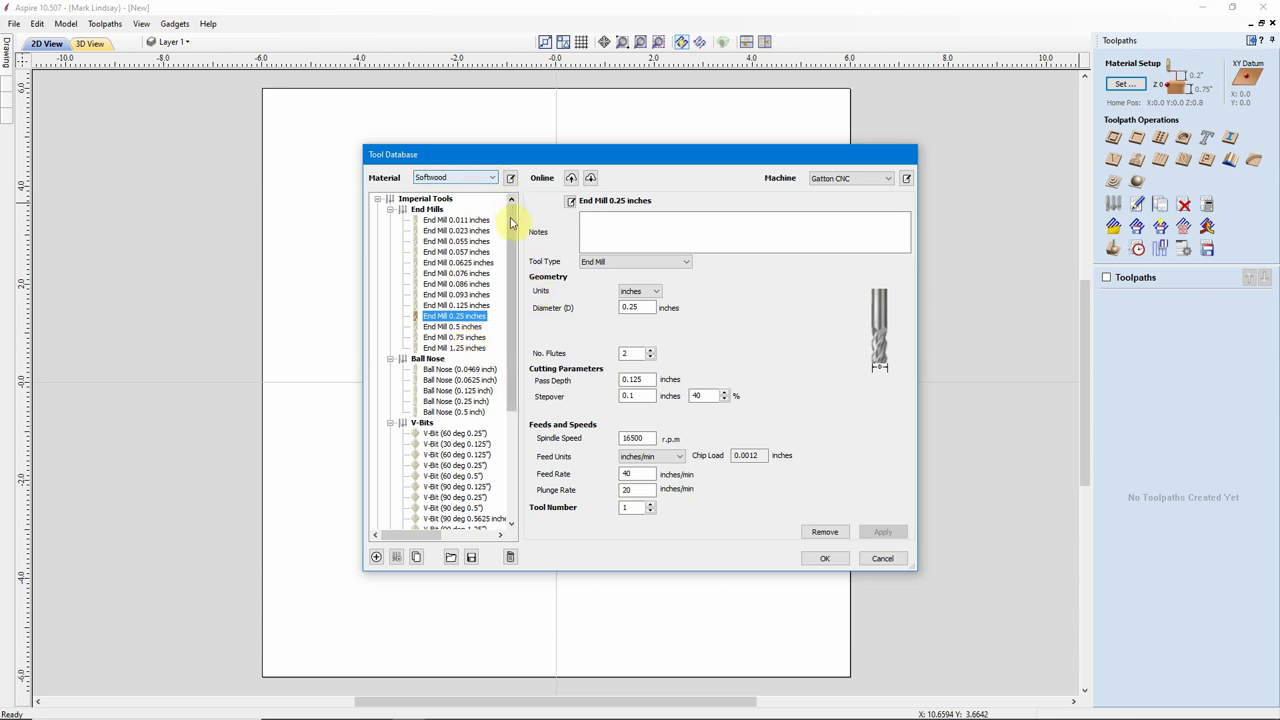
click(487, 180)
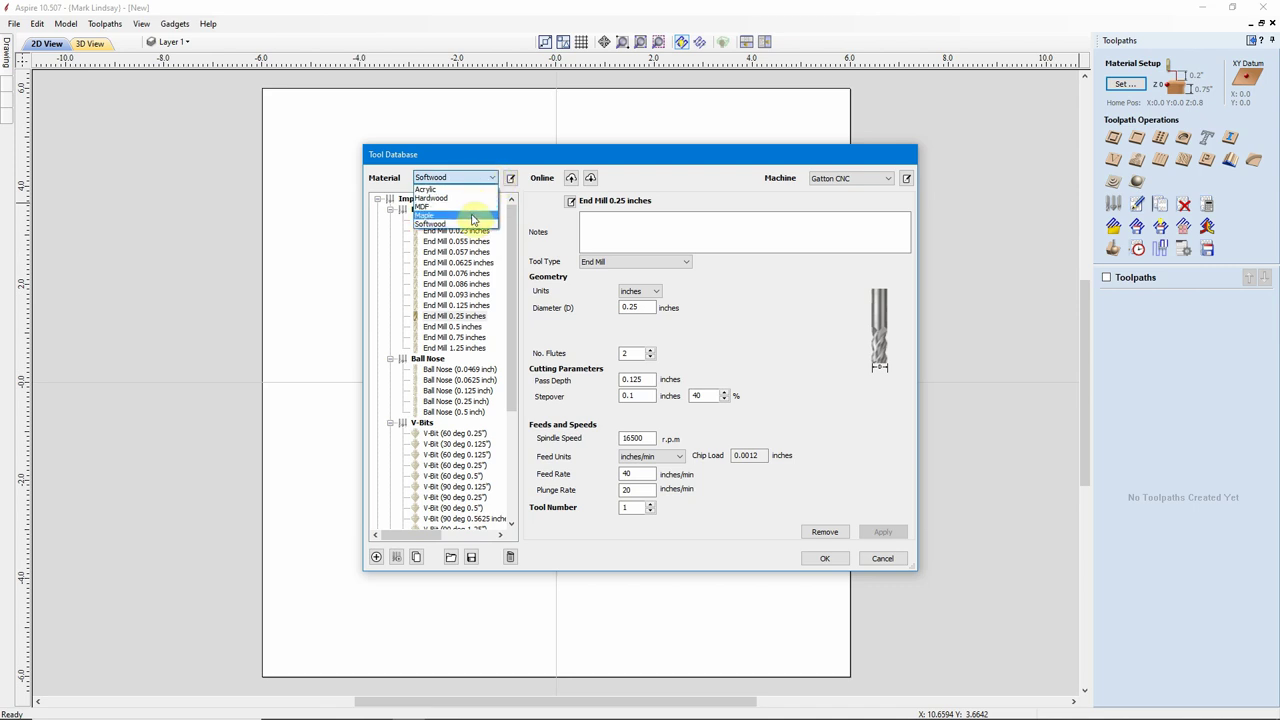
click(465, 178)
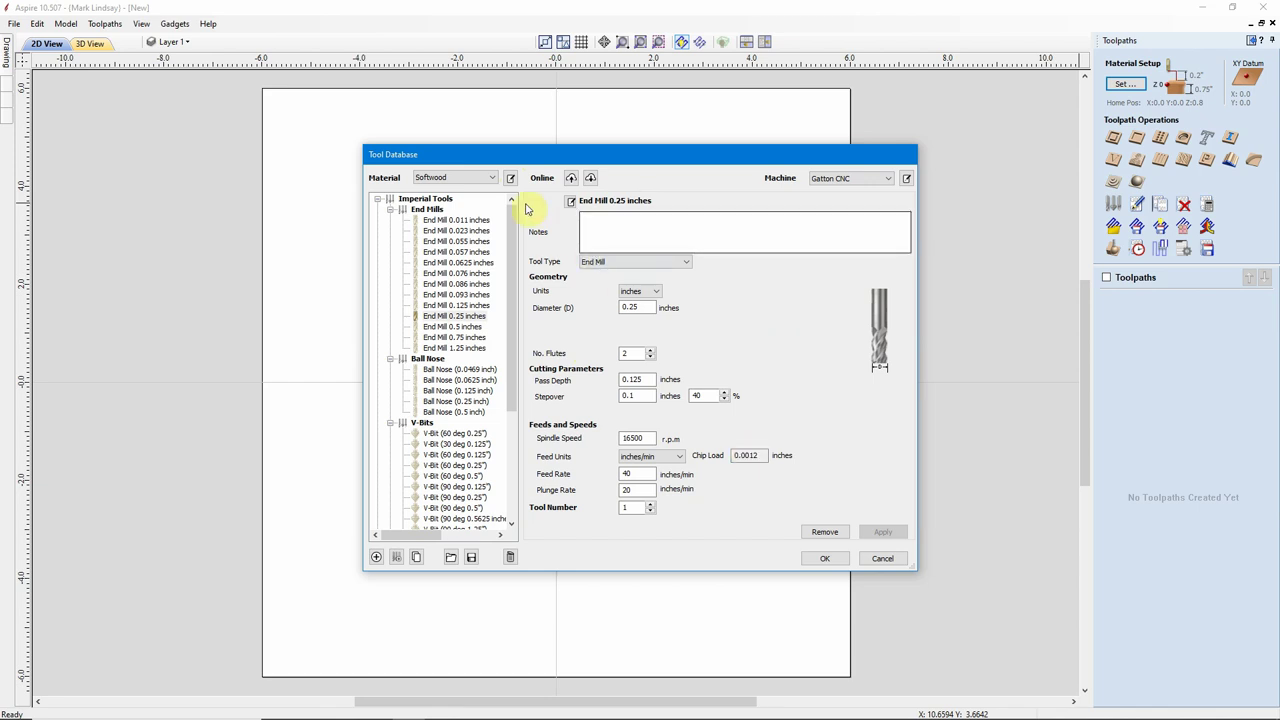
- Open the Material list to switch to Hardwood
click(492, 179)
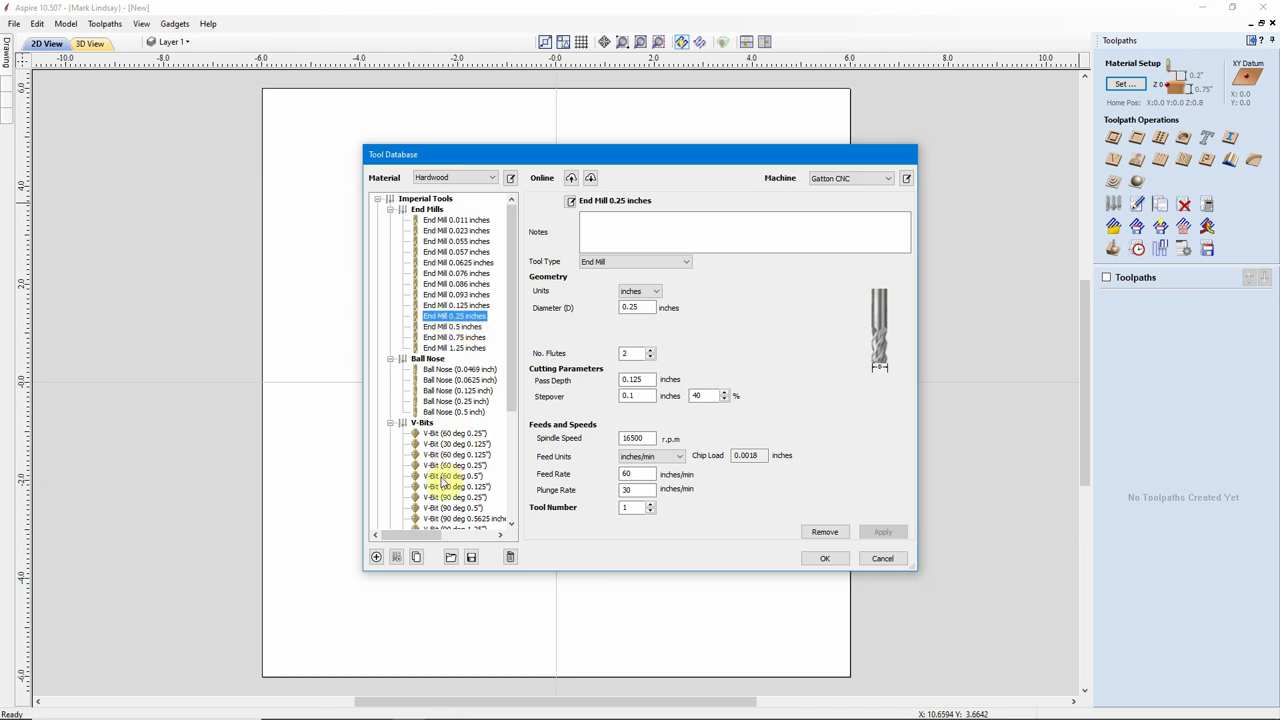
- Duplicate End Mill 0.25 inches, copying its Hardwood feeds and speeds into the new tool
click(416, 557)
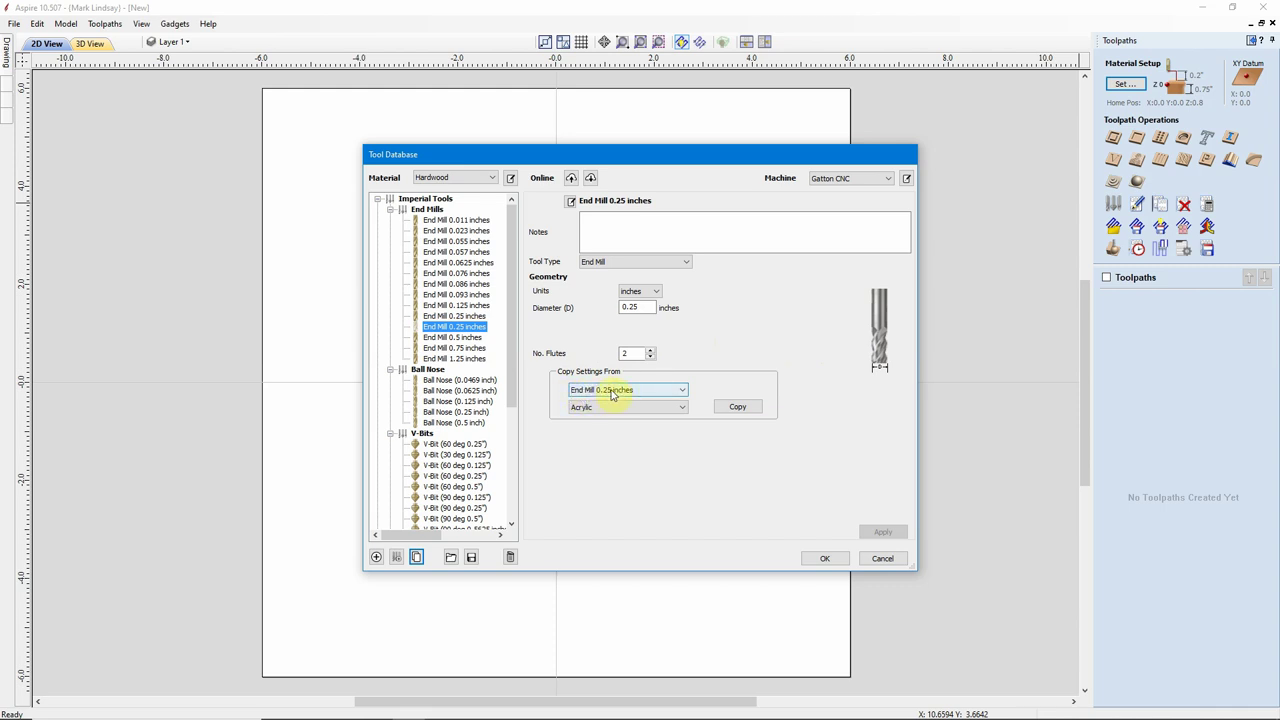
click(681, 407)
click(617, 428)
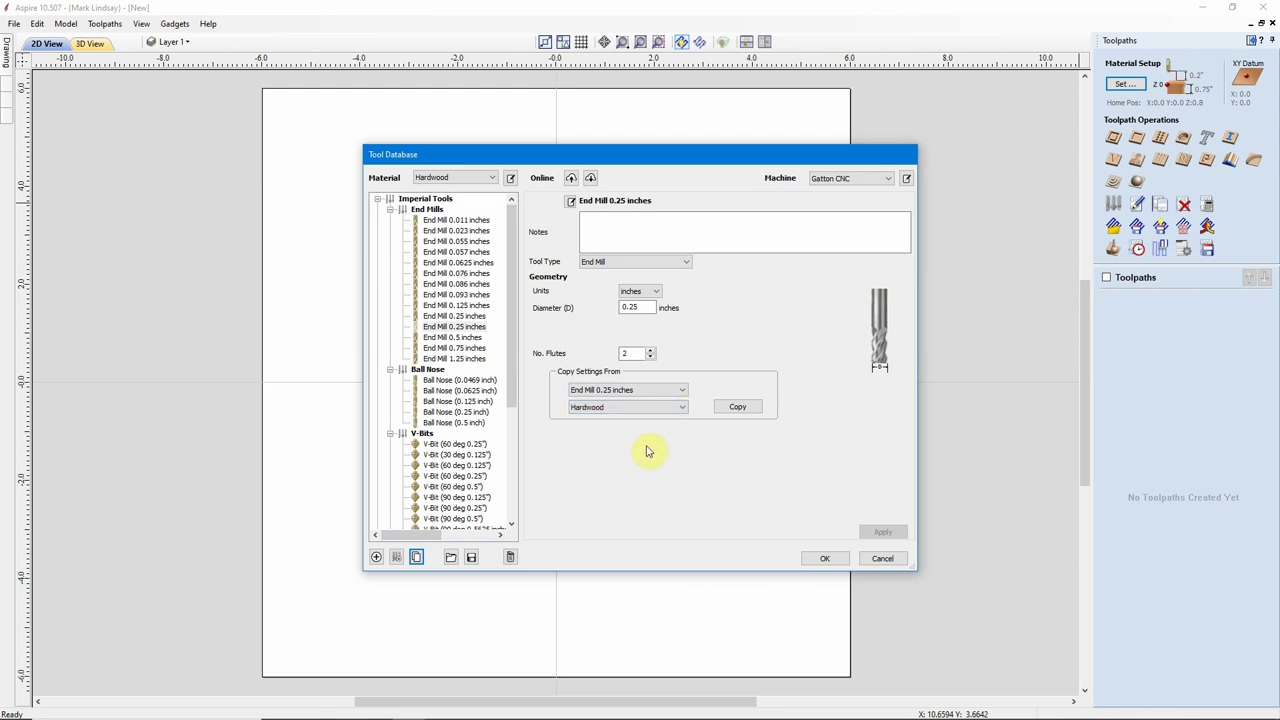
click(738, 407)
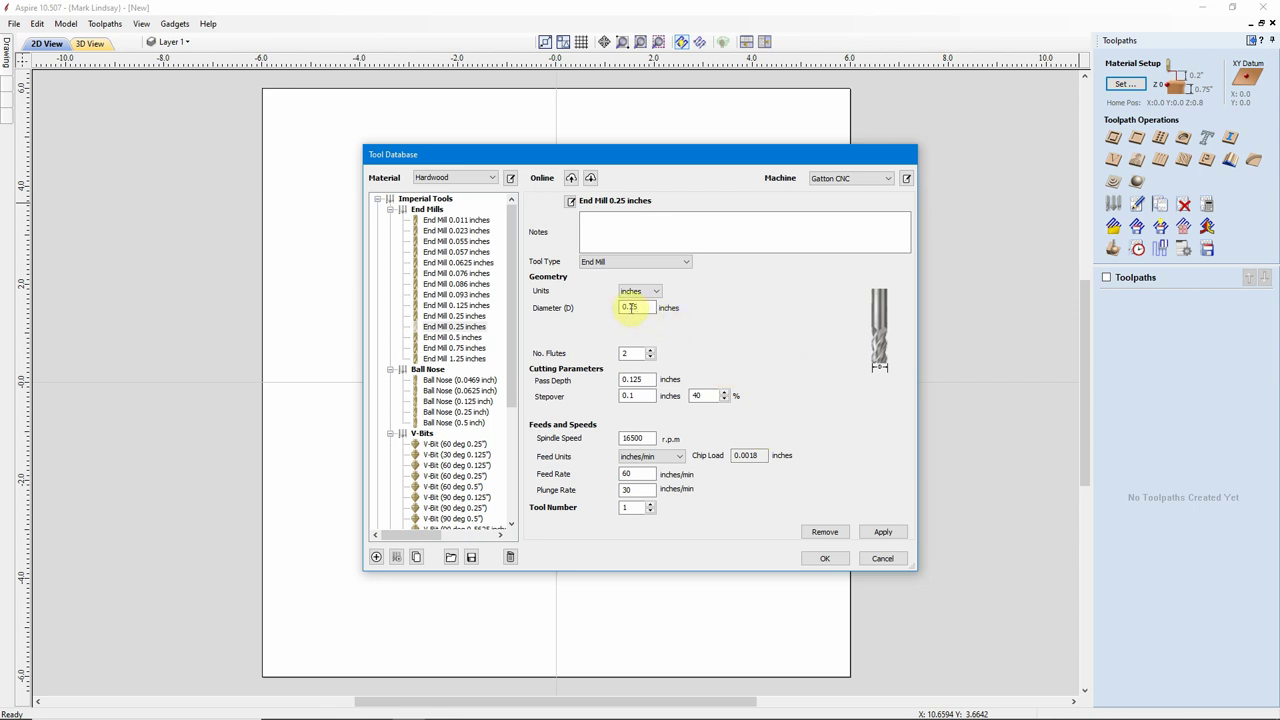
- Change the copied end mill's diameter to 3/8 (0.375) inches
drag(643, 307, 600, 310)
text(3/8)
click(600, 310)
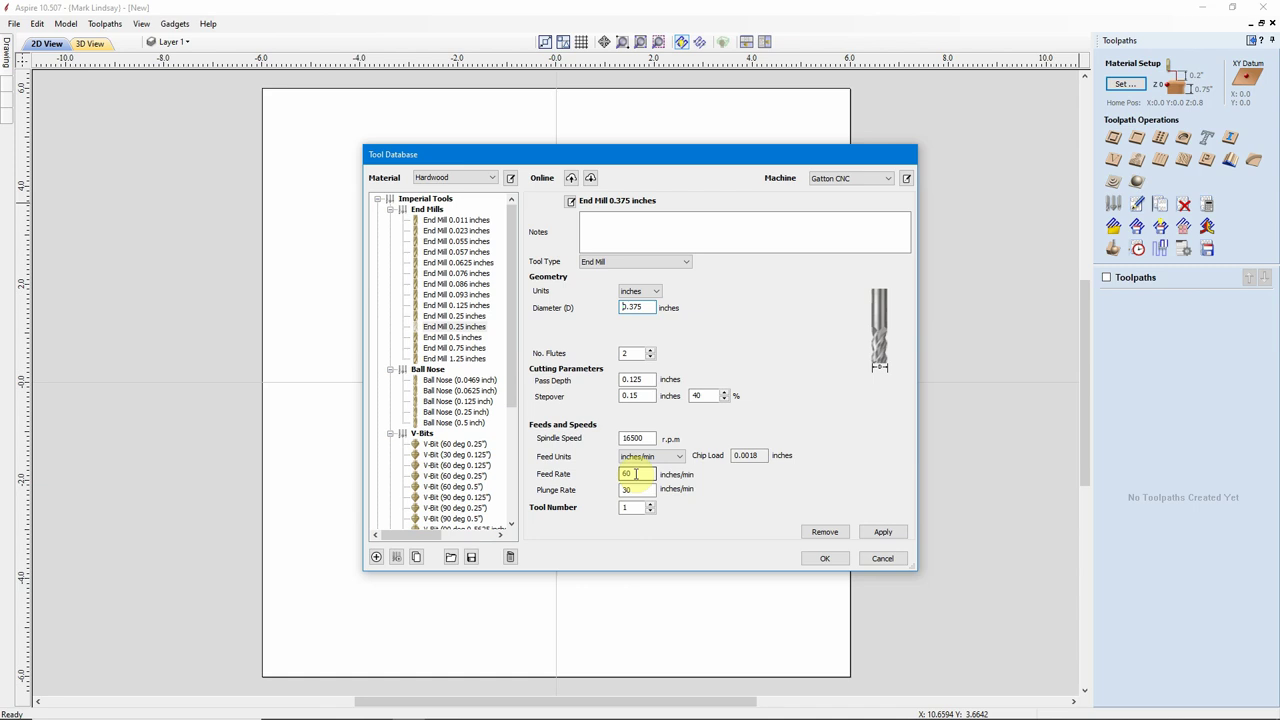
- Enter 100 as feed rate and 50 as plunge rate for End Mill 0.375 inches
double_click(636, 474)
text(100)
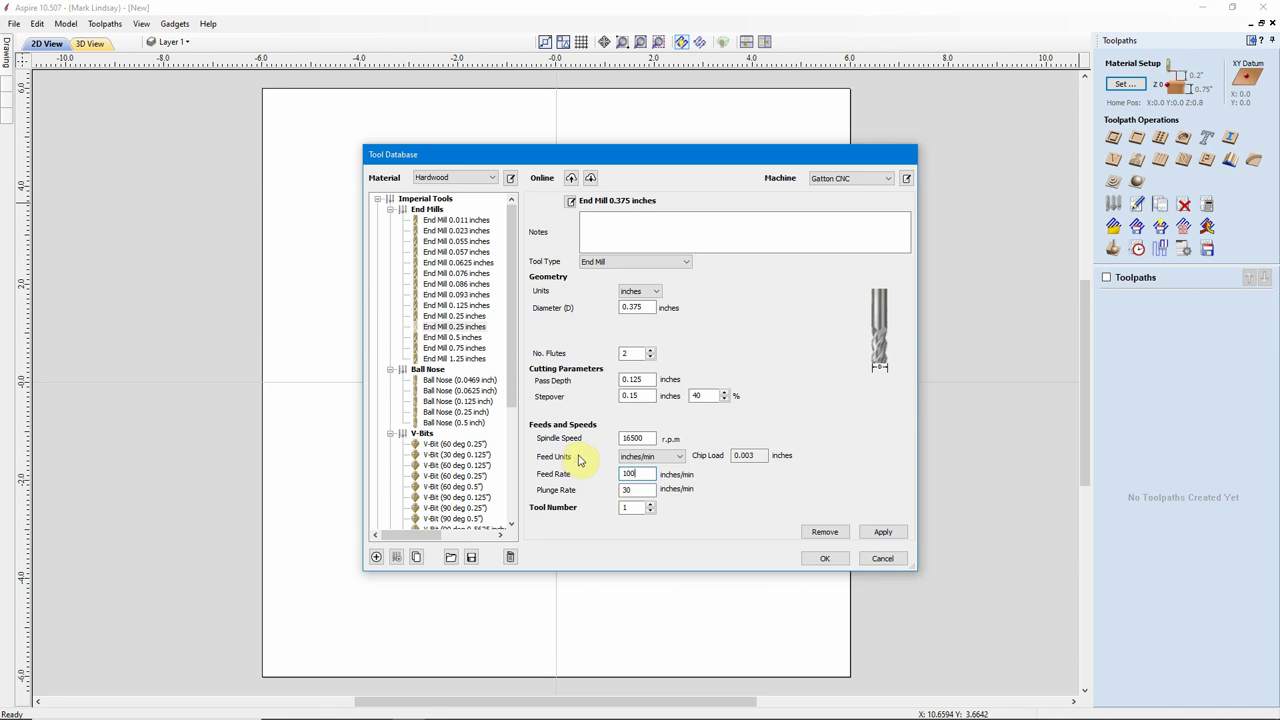
double_click(627, 490)
text(50)
- Apply the tool edits, keeping the name End Mill 0.375 inches, at 16500 r.p.m
click(883, 533)
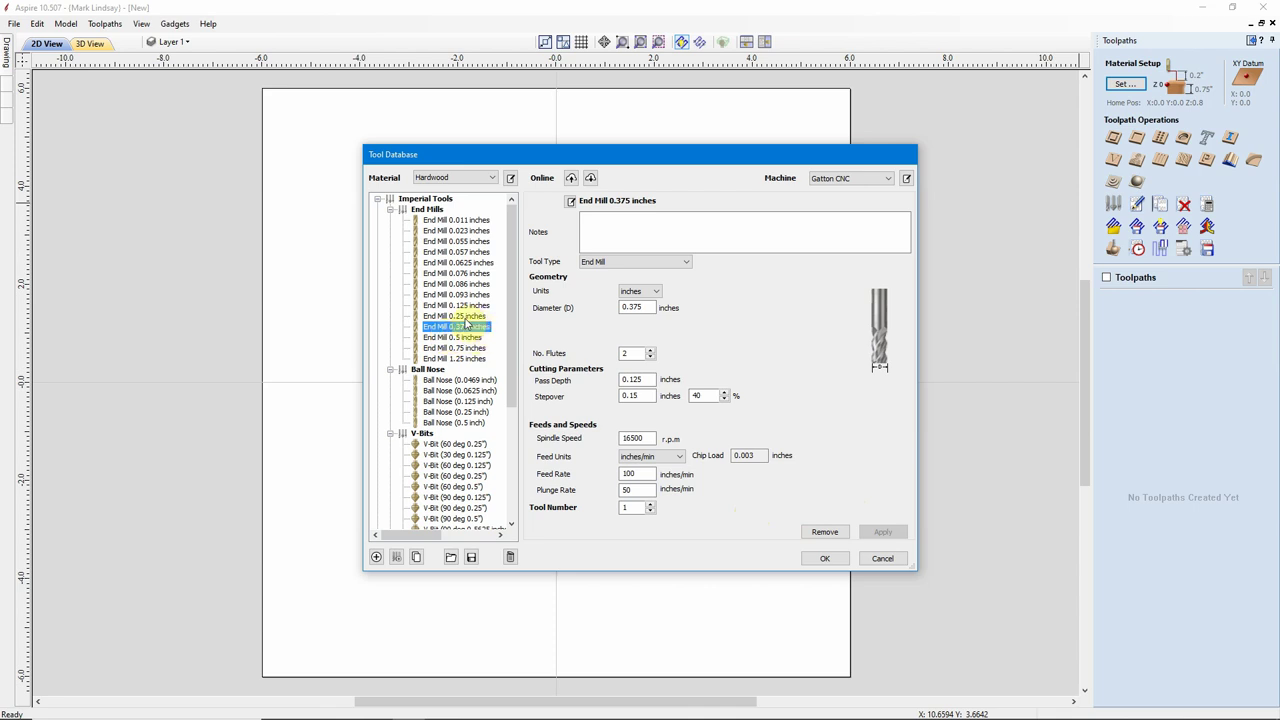
click(484, 329)
click(632, 307)
key(Tab)
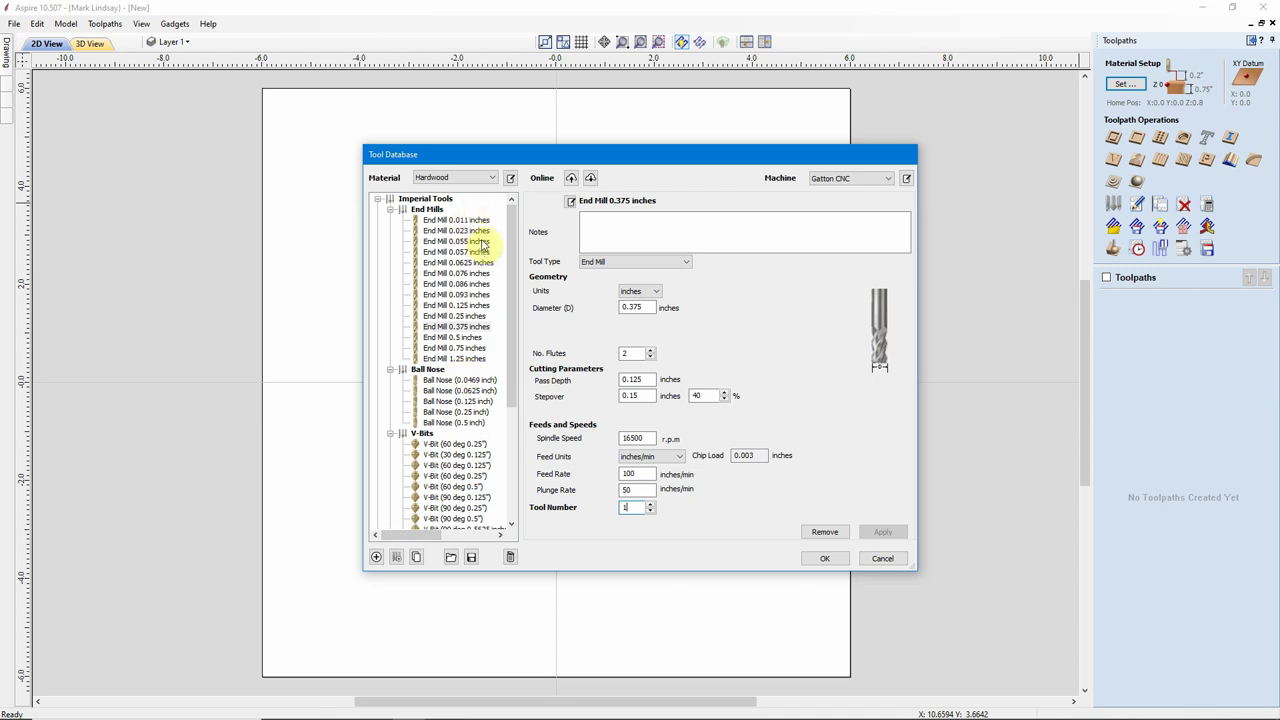
click(458, 327)
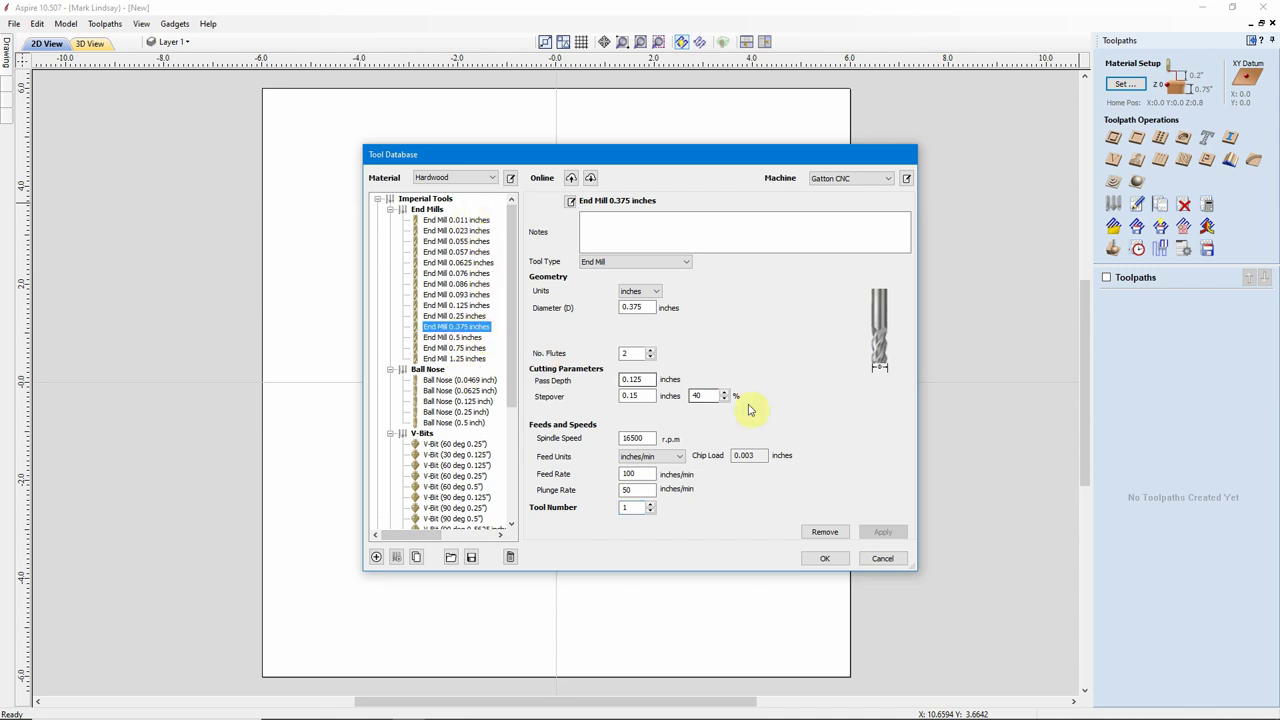
- Delete End Mill 0.375 inches and its cutting data, then close the Tool Database
click(510, 558)
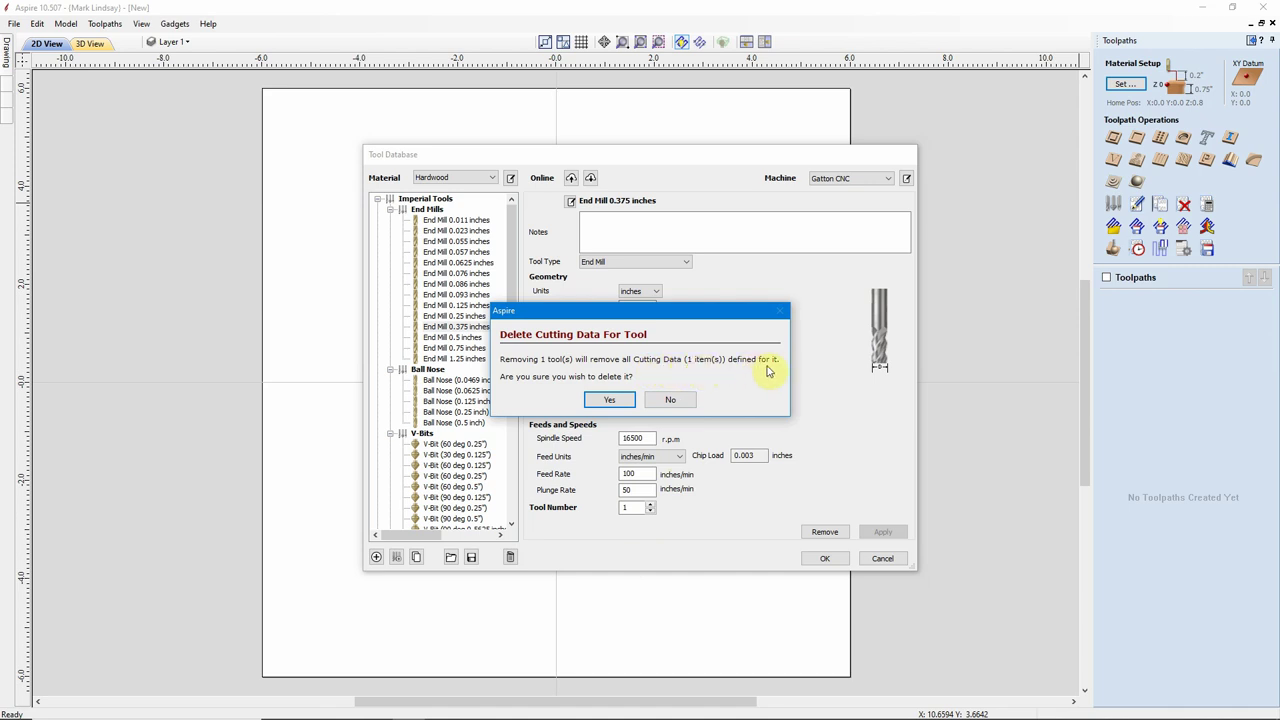
click(613, 401)
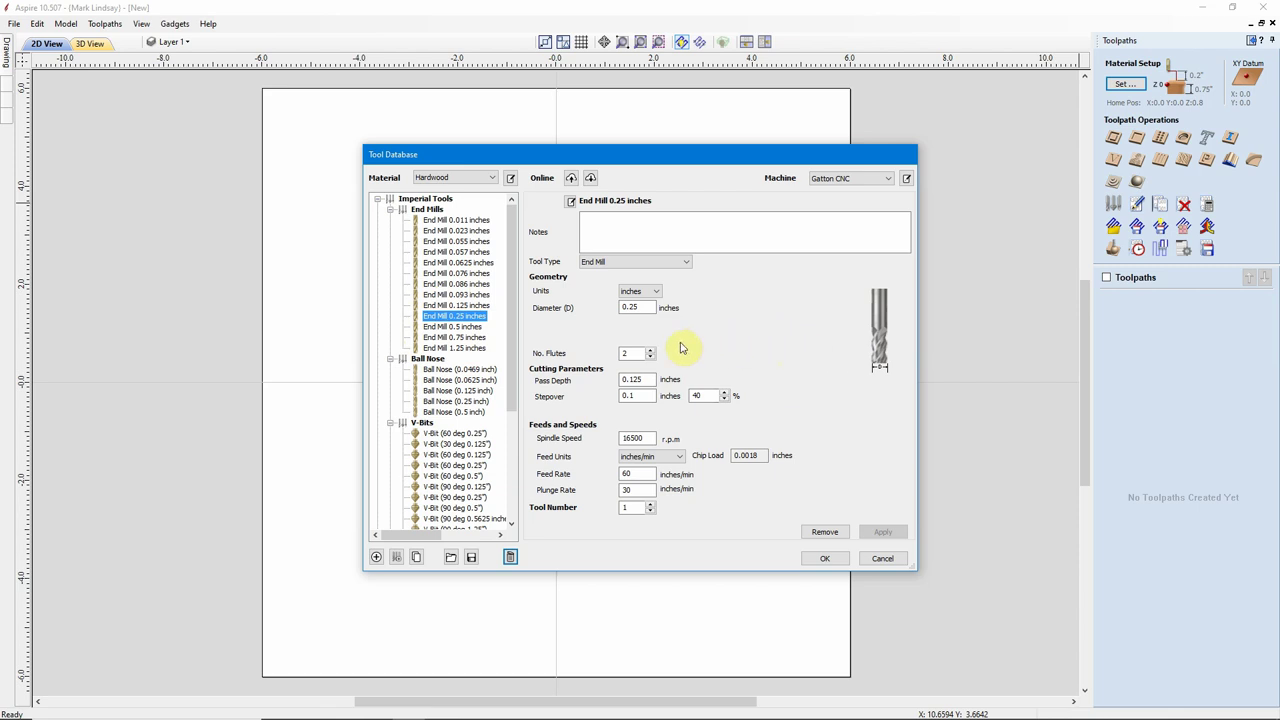
scroll(500, 350, down, 3)
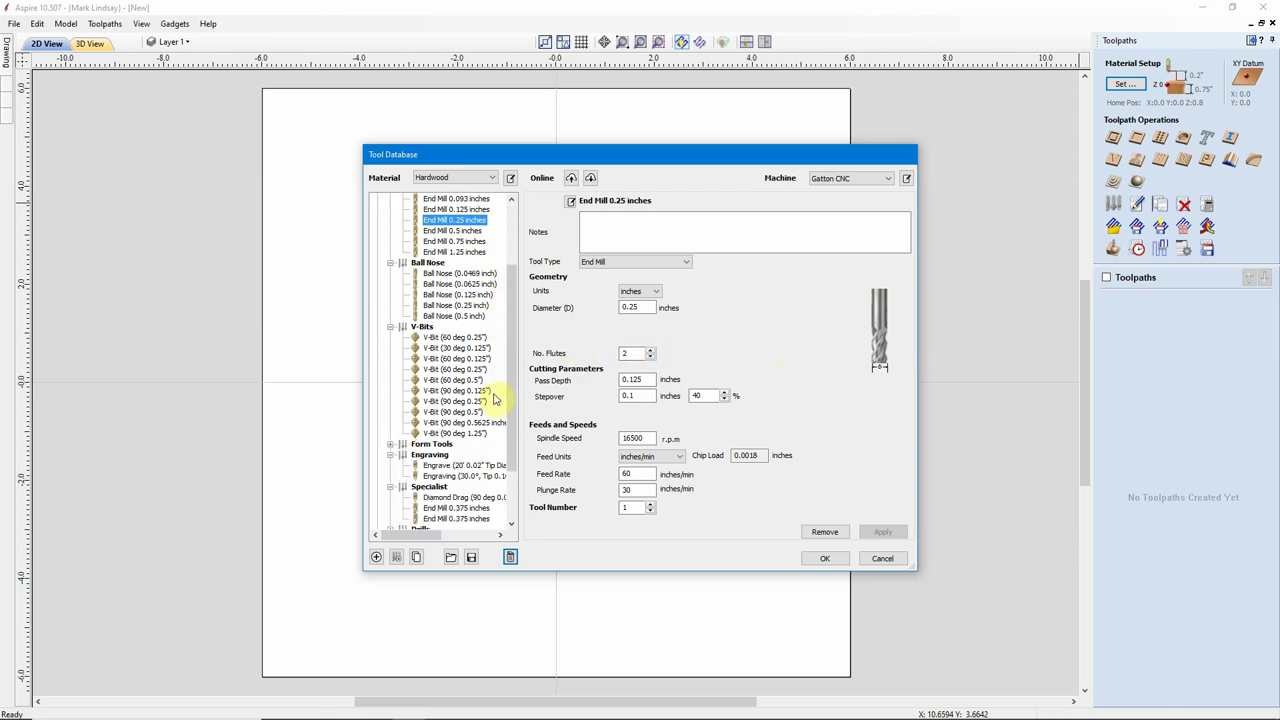
scroll(493, 397, down, 2)
scroll(493, 390, up, 2)
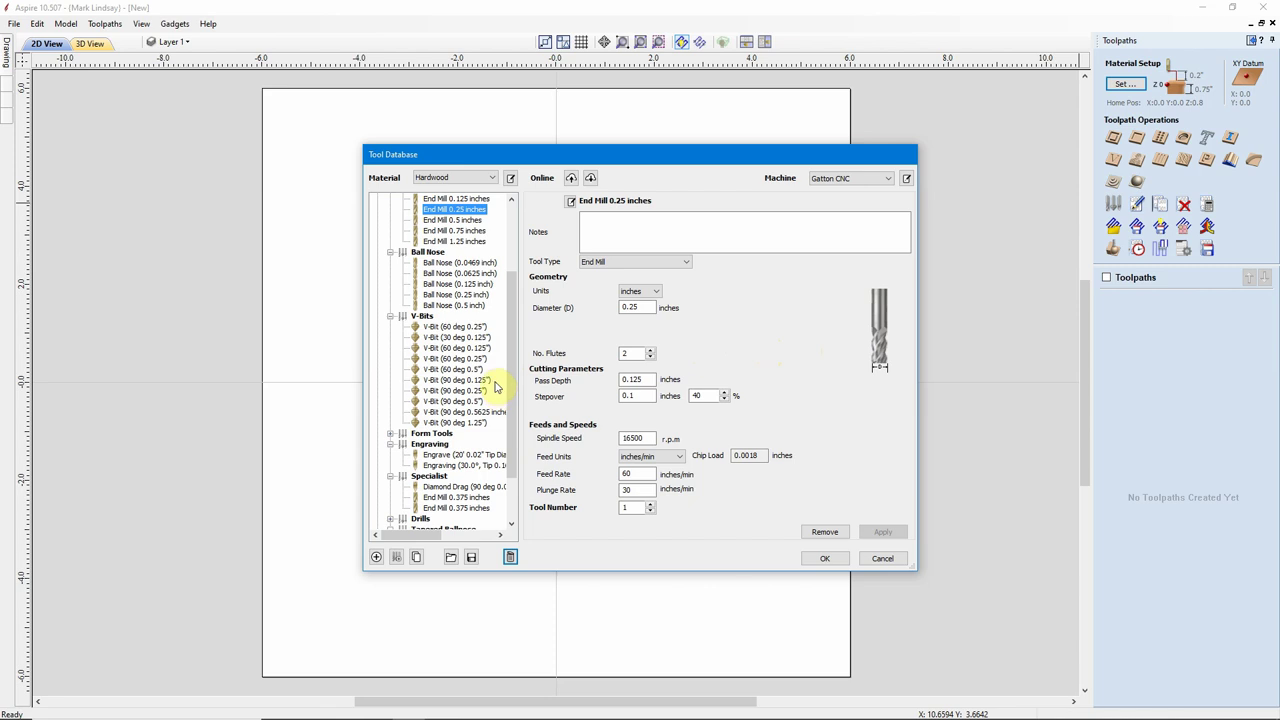
scroll(493, 387, up, 3)
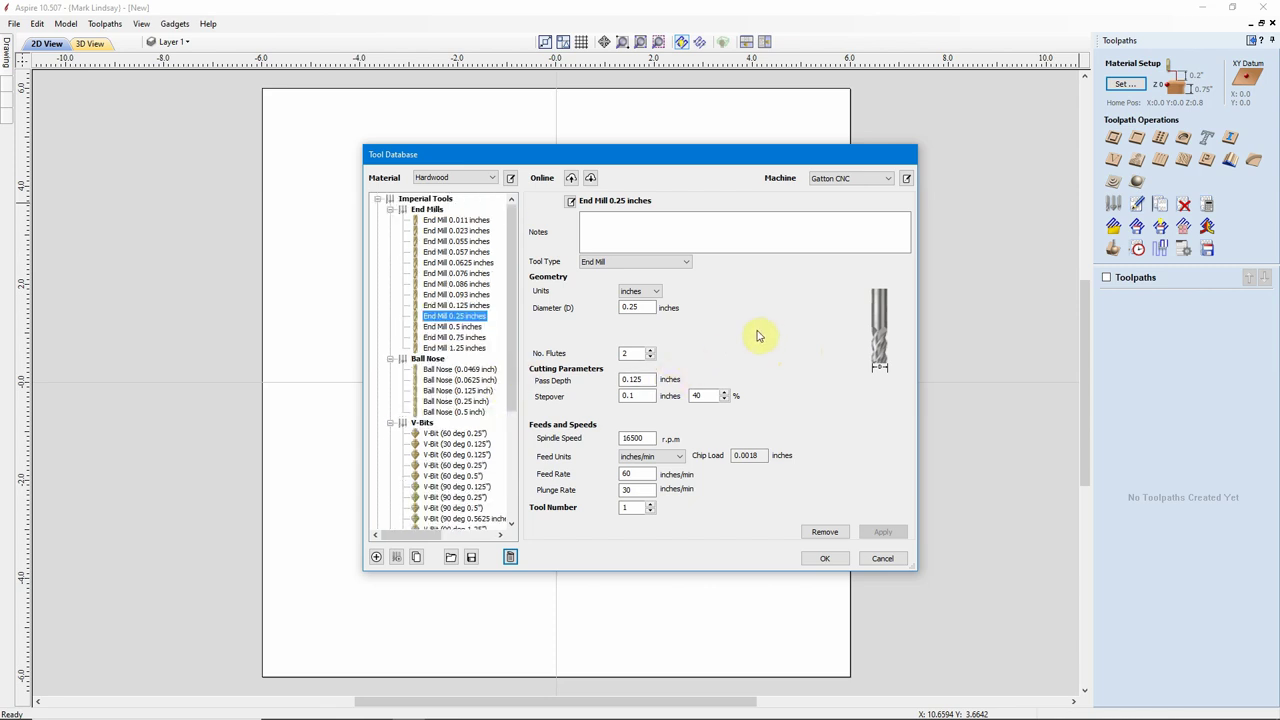
mouse_move(412, 712)
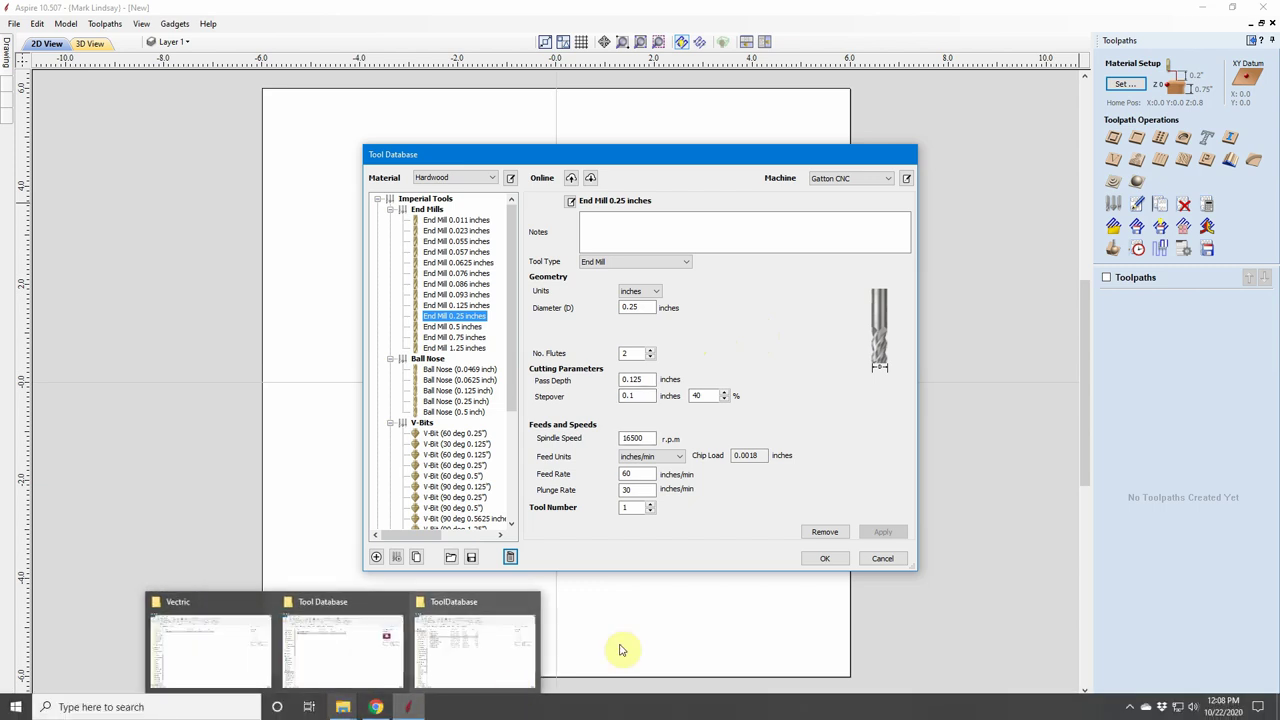
click(826, 561)
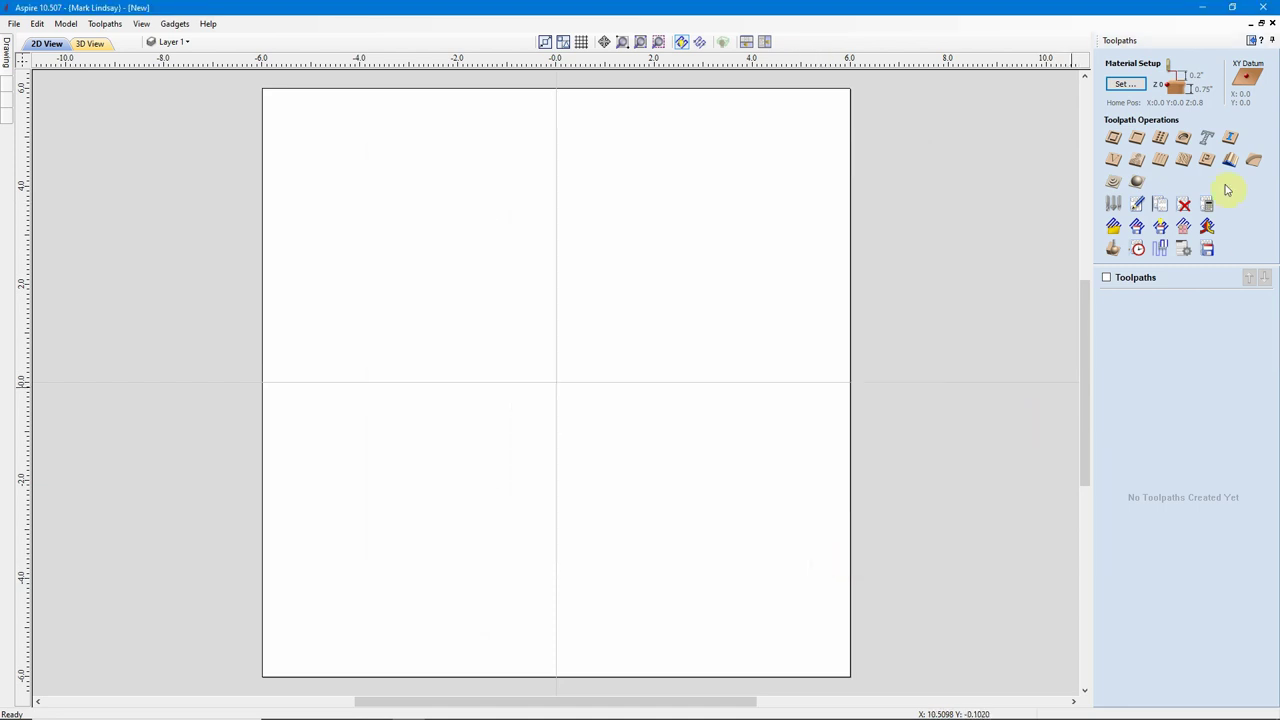
- Quit Aspire without saving, then restart it with a new blank 12 x 12 x 0.75 inch job
click(1272, 8)
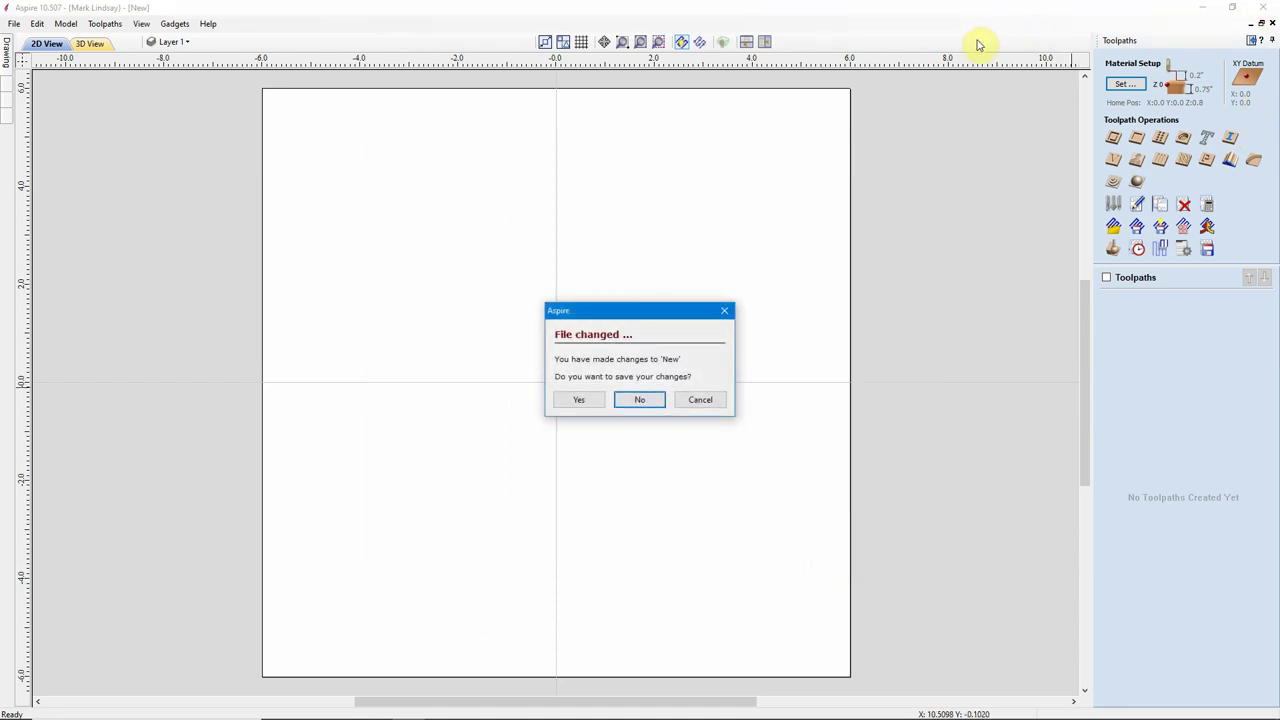
click(640, 399)
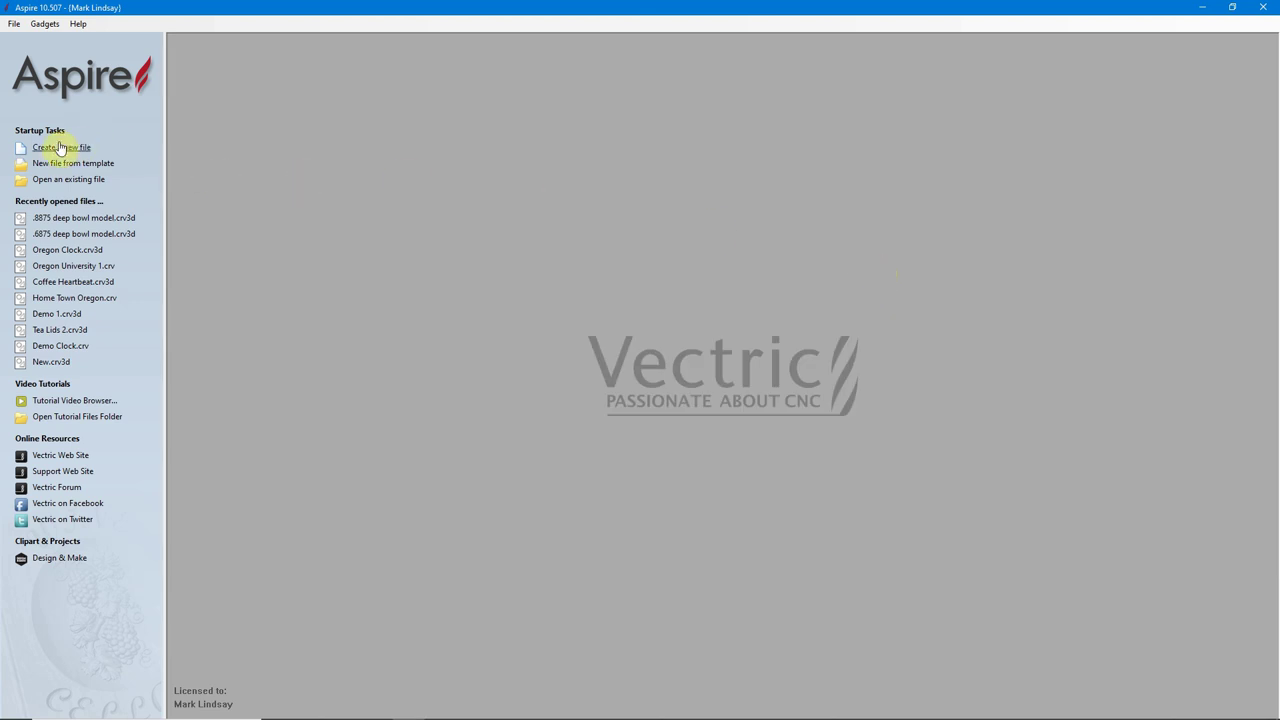
click(70, 147)
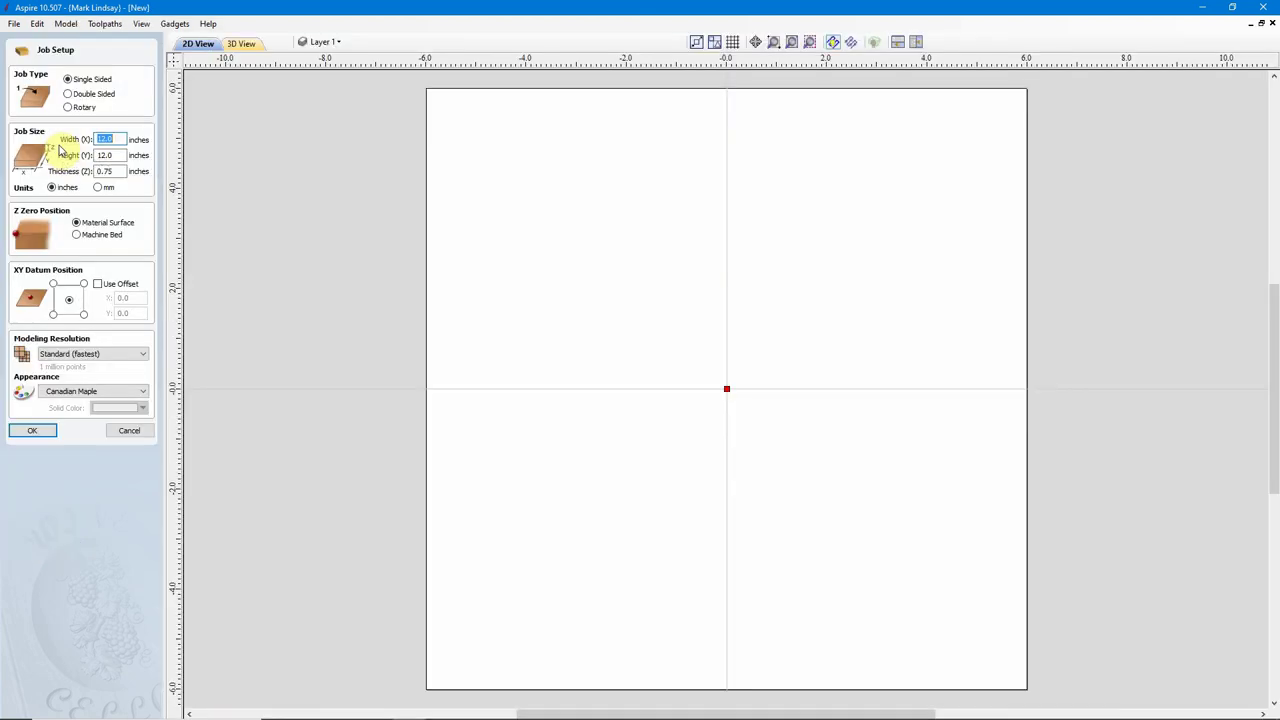
click(32, 430)
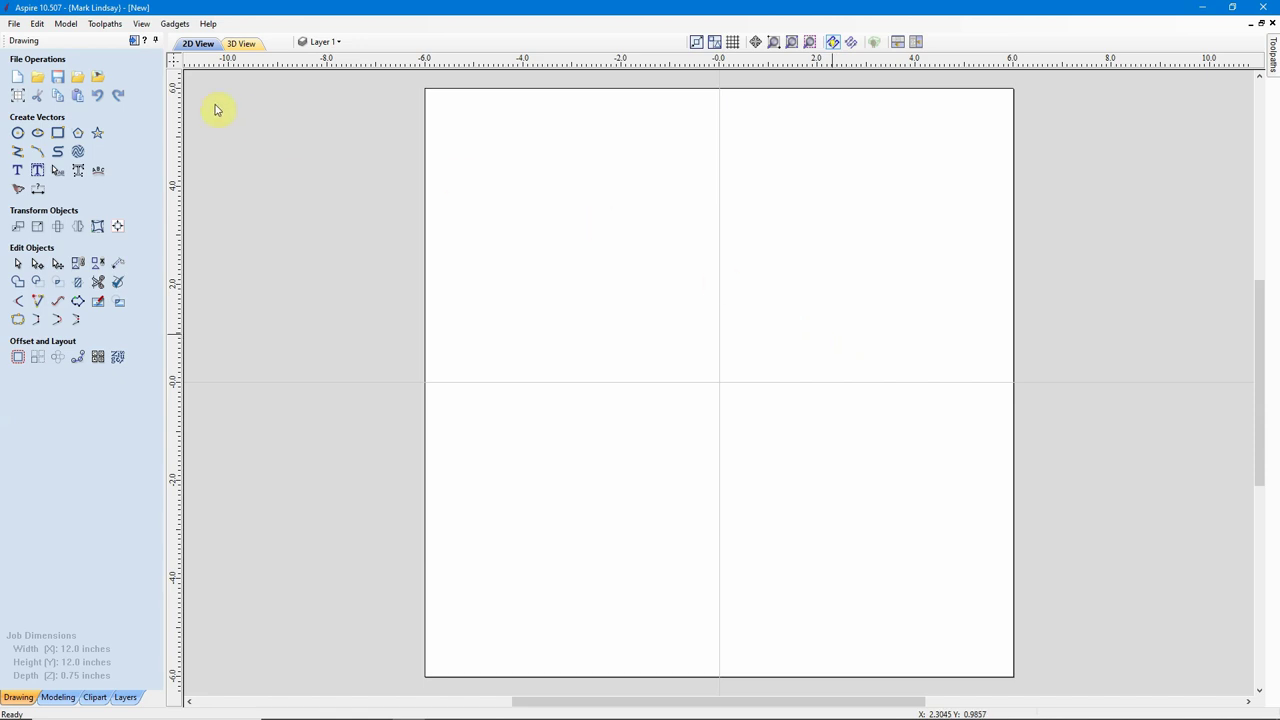
click(105, 24)
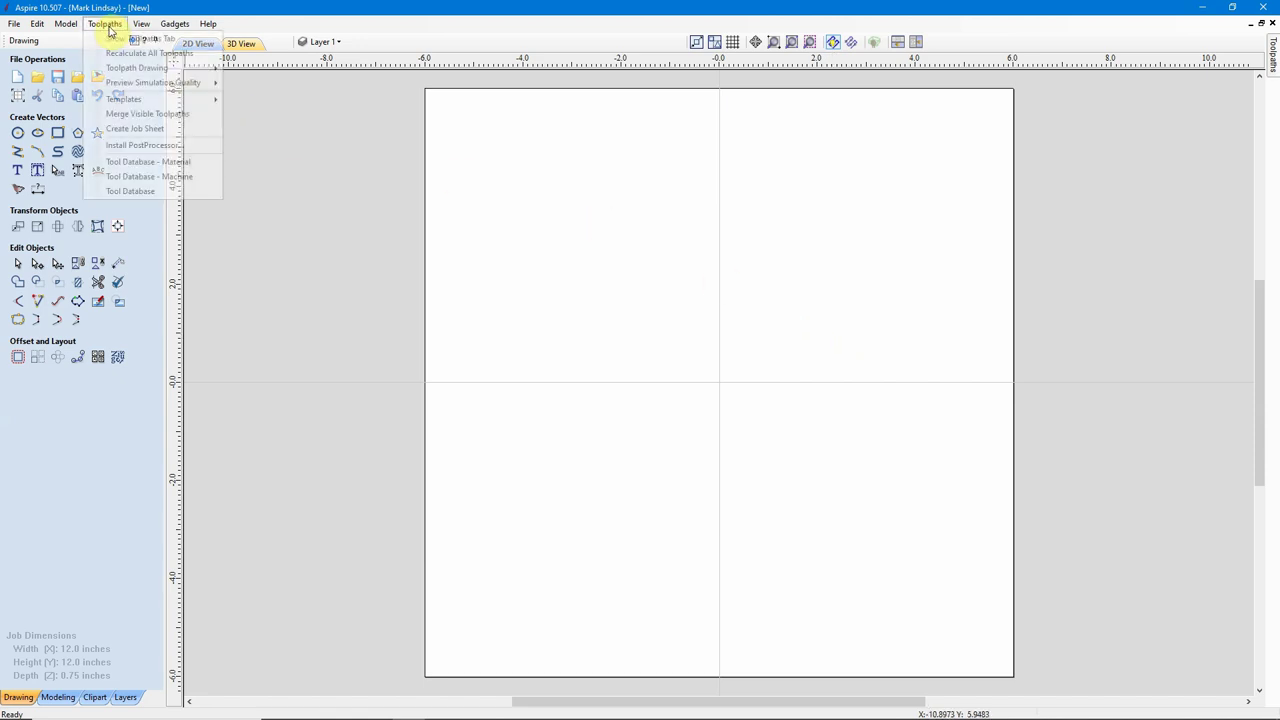
- Upload the Imperial Tools database to the online server, overwriting the stored copy
click(163, 192)
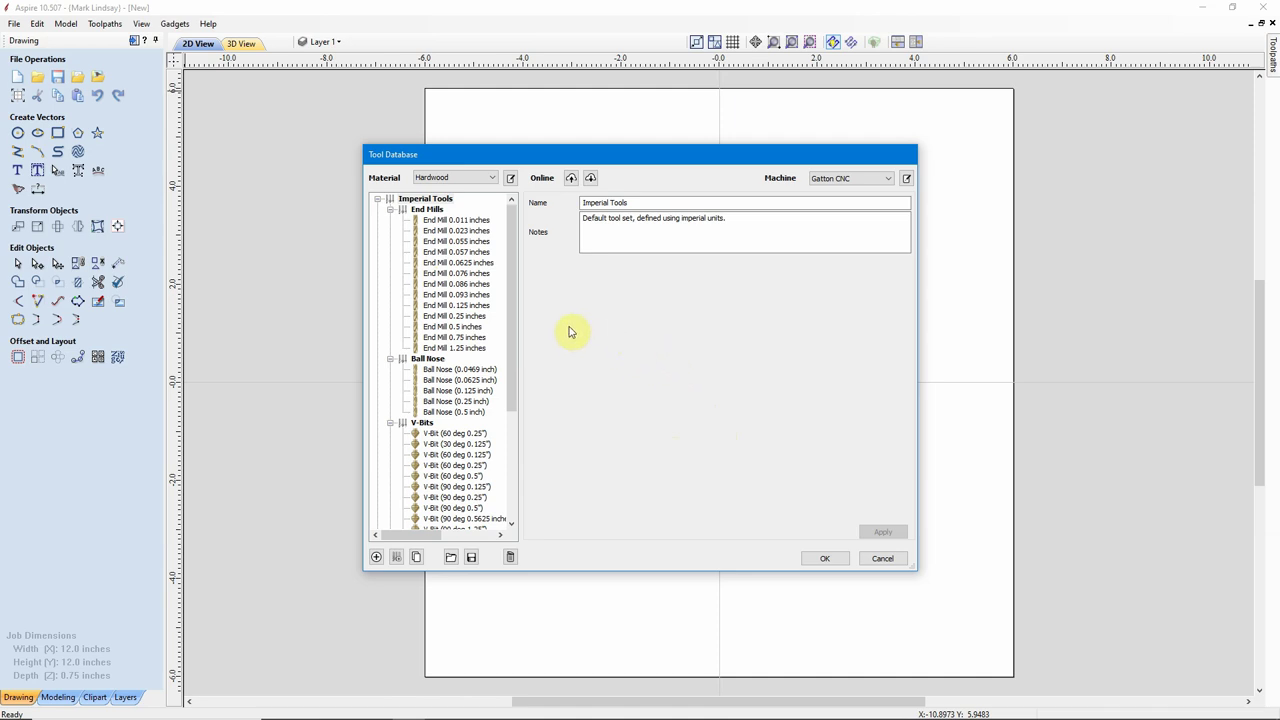
click(572, 179)
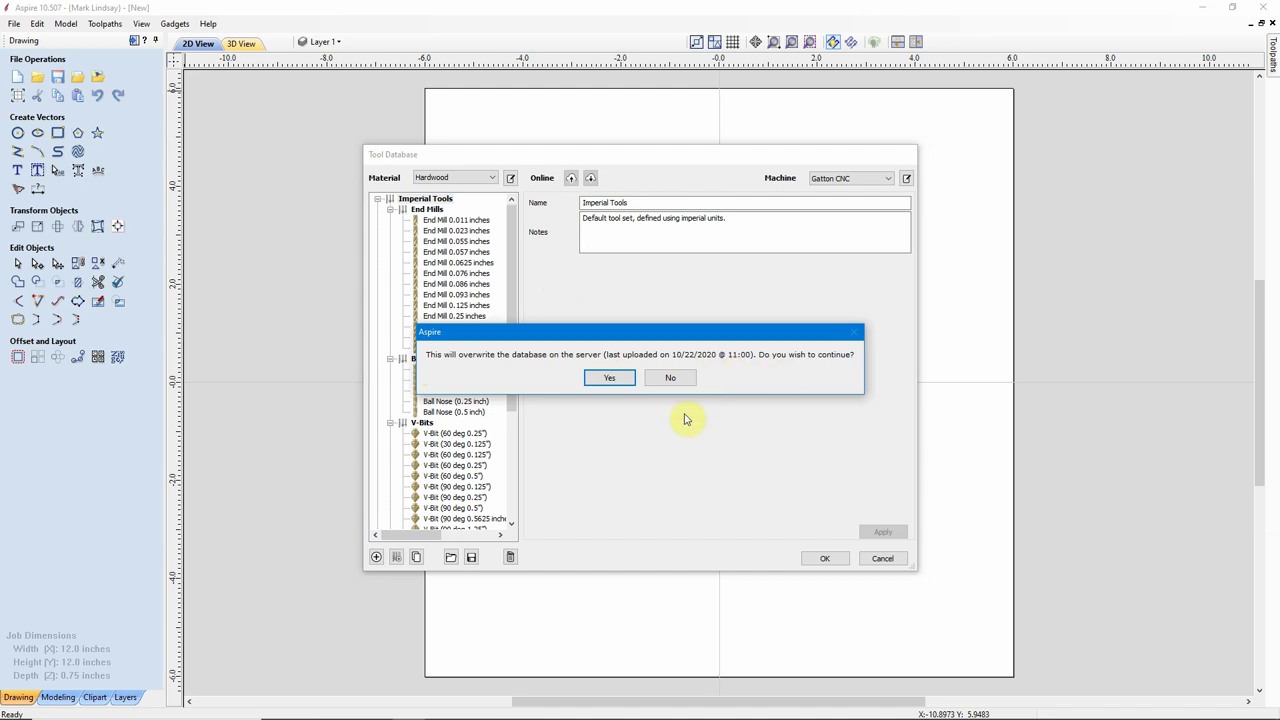
click(612, 378)
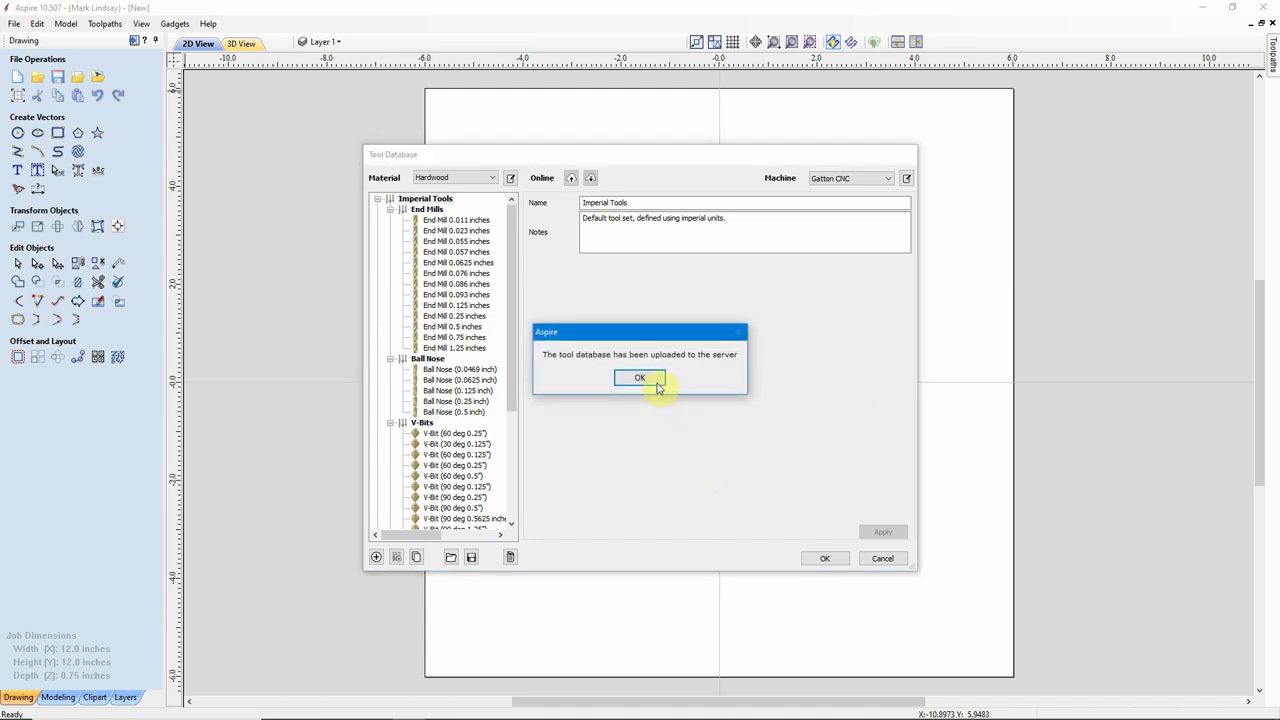
click(640, 379)
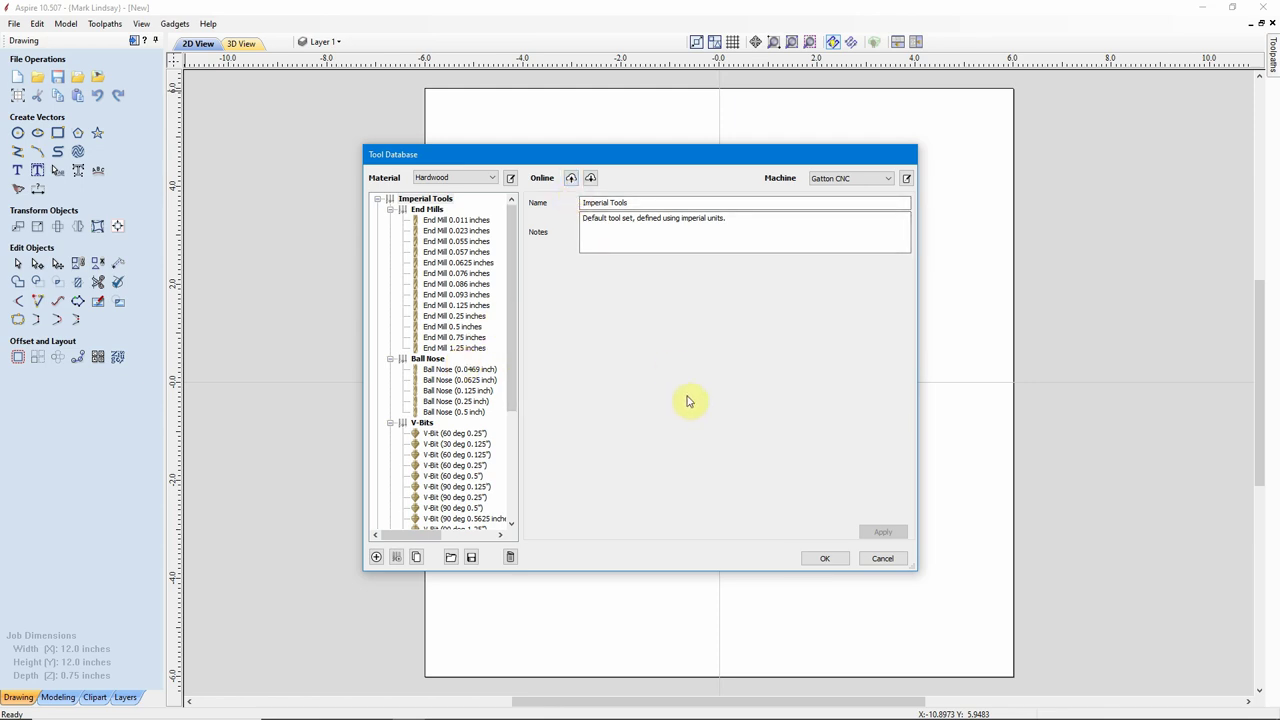
mouse_move(520, 349)
mouse_down()
mouse_move(520, 370)
mouse_move(523, 330)
mouse_up()
- Dismiss the Tool Database with OK, keeping its contents unchanged
click(826, 563)
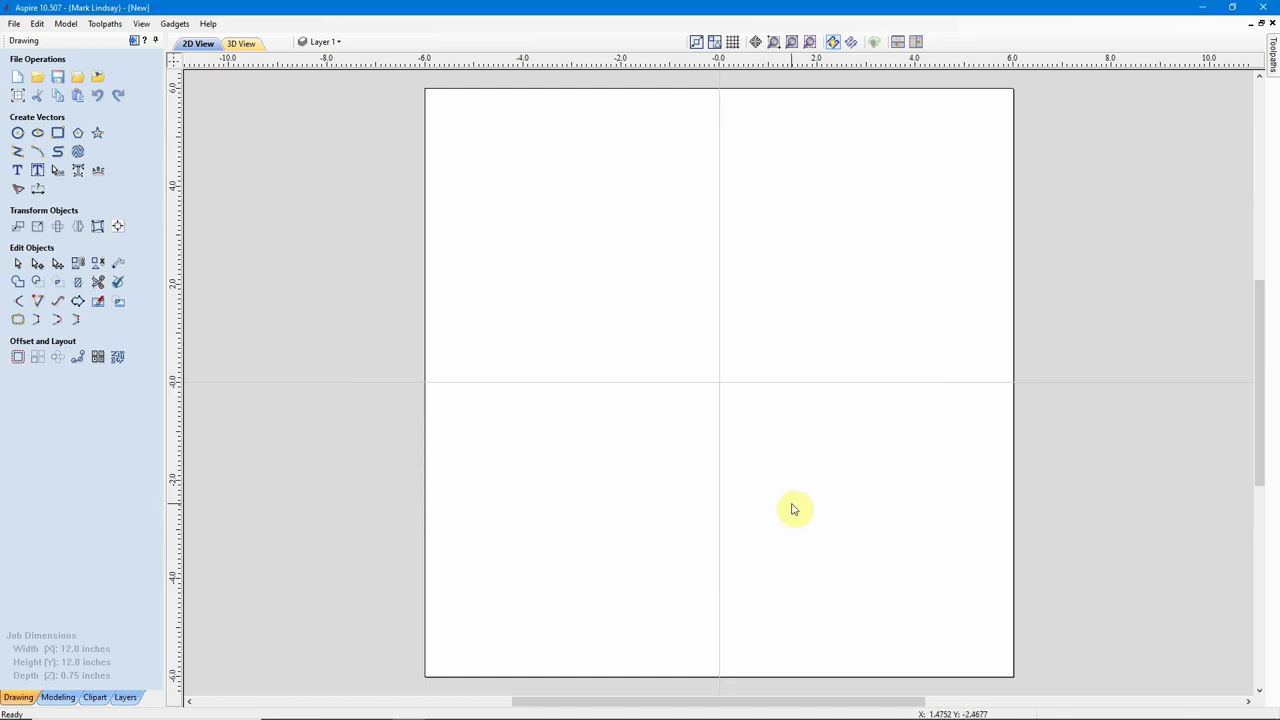